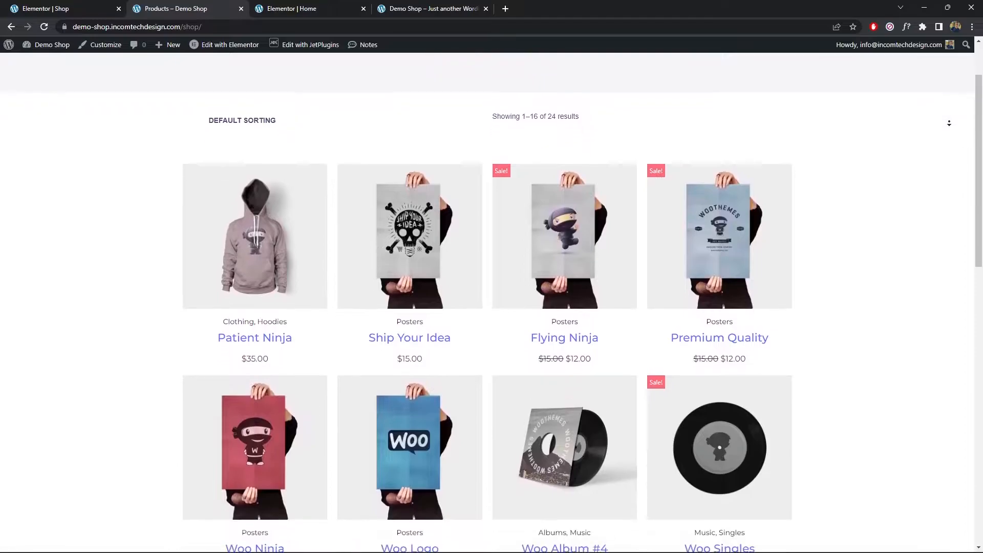
# Review the demo store's home page from the smartphone banner through the categories and product sections to the footer.
pyautogui.scroll(-2, 949, 124)
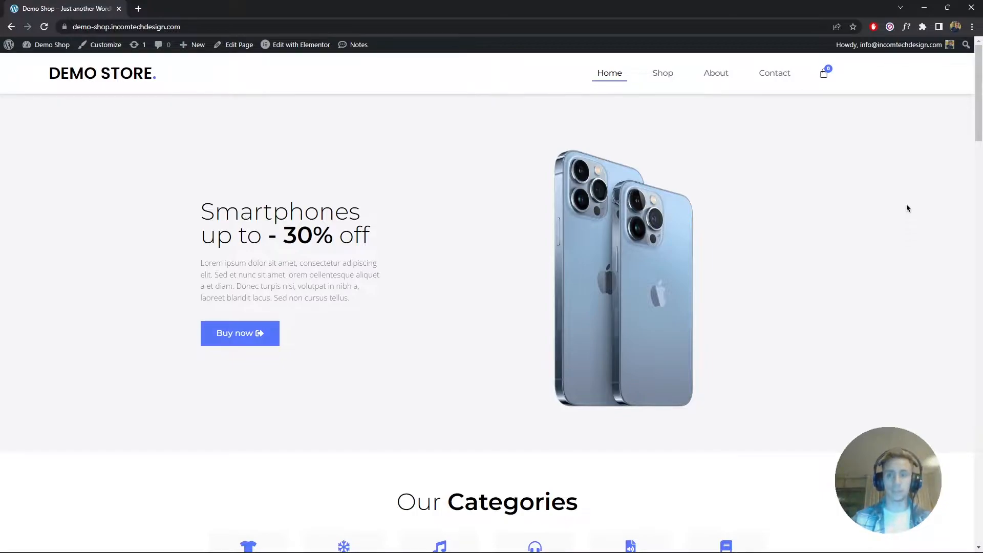
pyautogui.middleClick(946, 145)
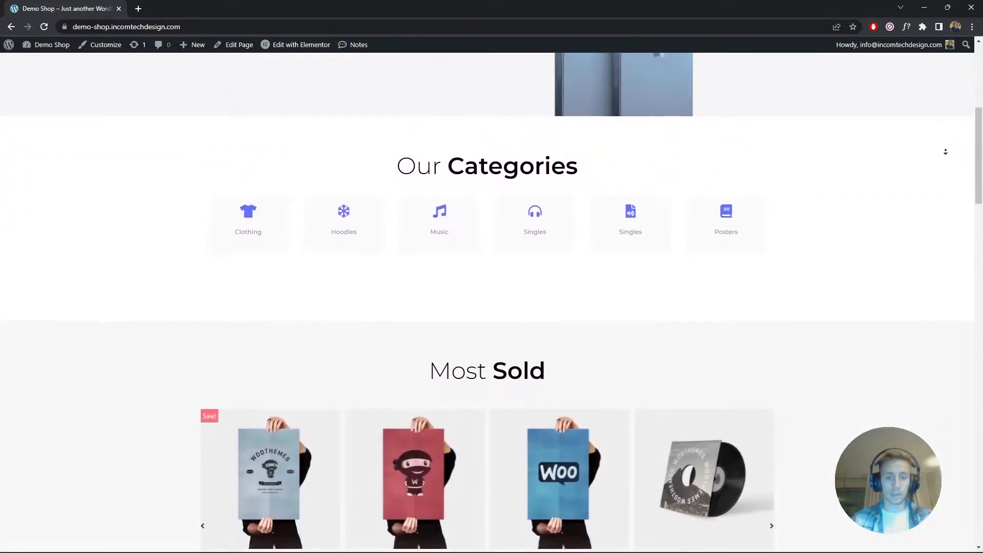
pyautogui.middleClick(946, 154)
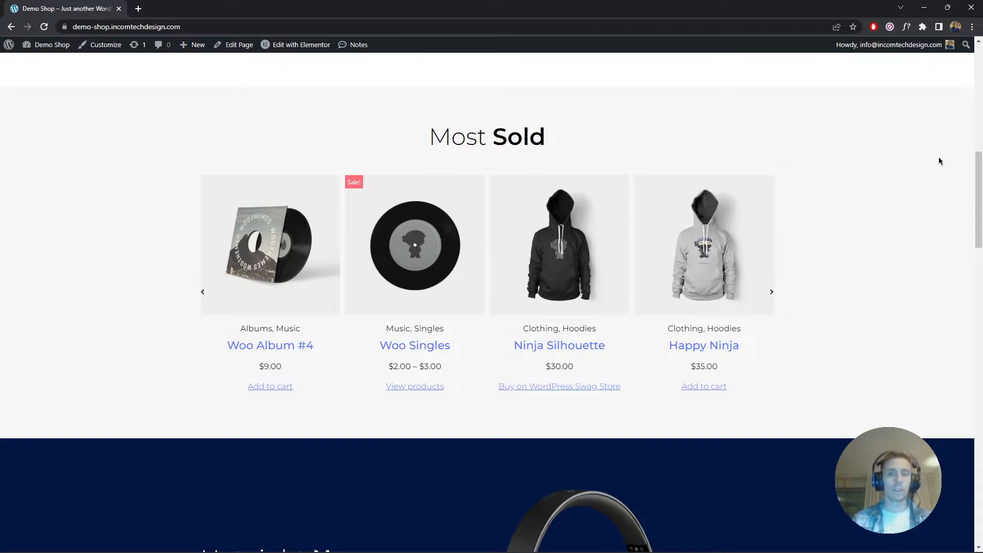
pyautogui.middleClick(922, 130)
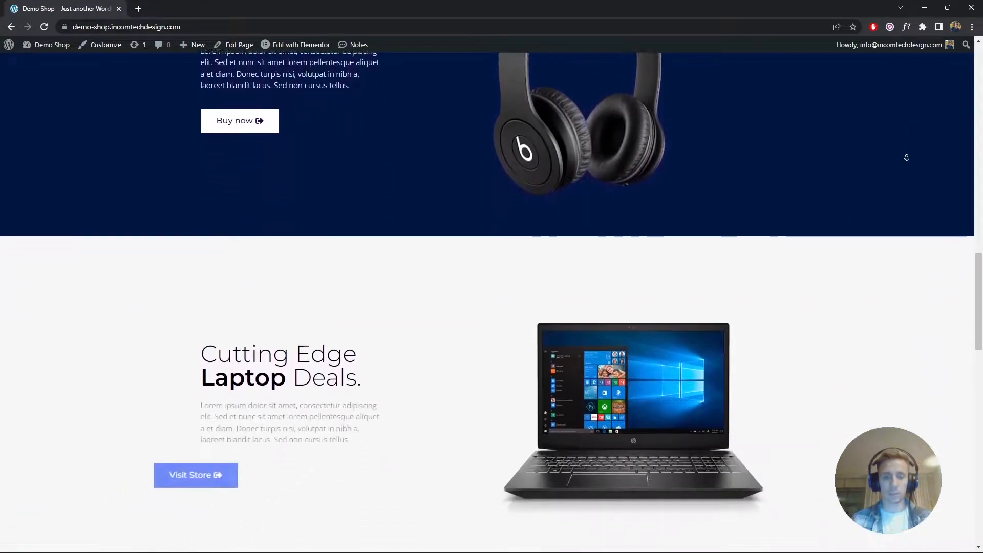
pyautogui.middleClick(906, 156)
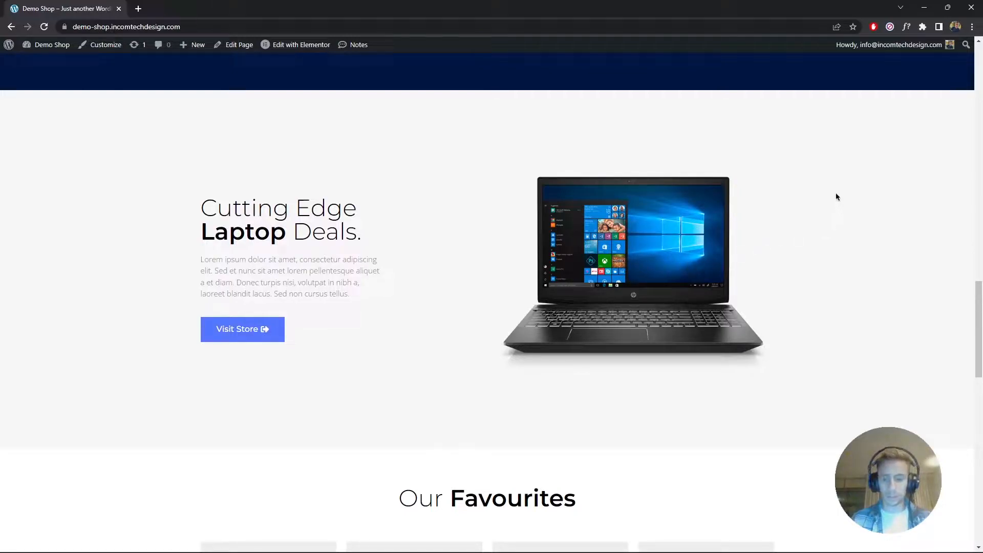
pyautogui.middleClick(897, 202)
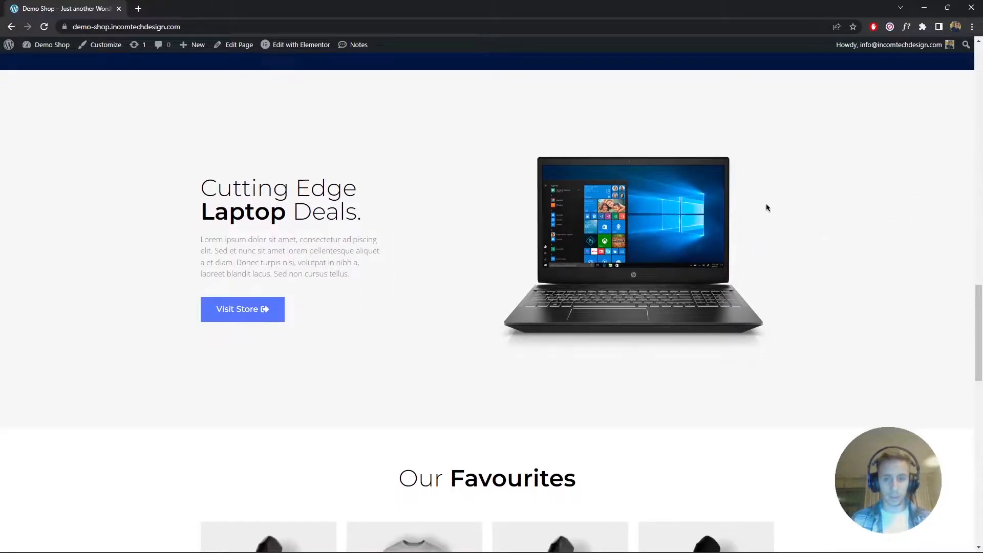
pyautogui.middleClick(869, 148)
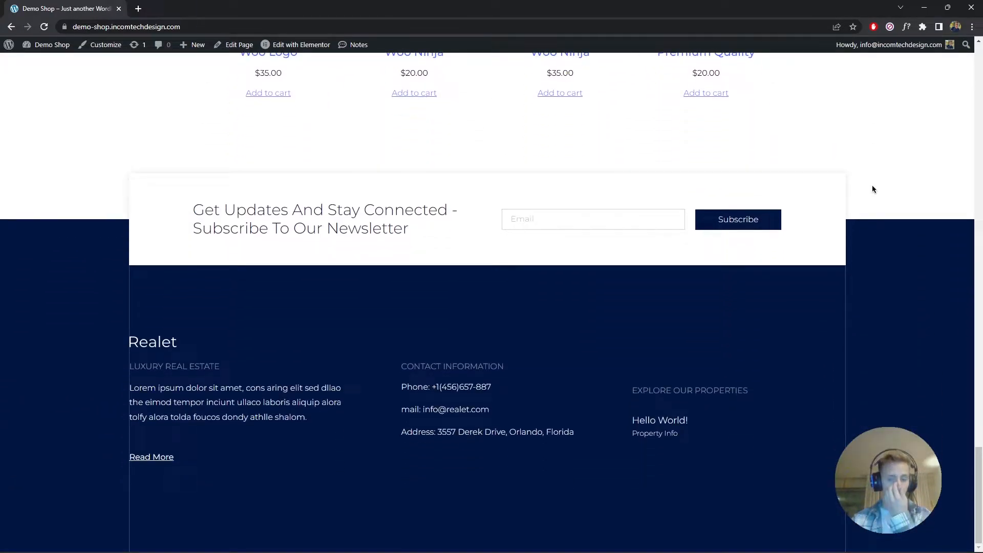
pyautogui.middleClick(873, 219)
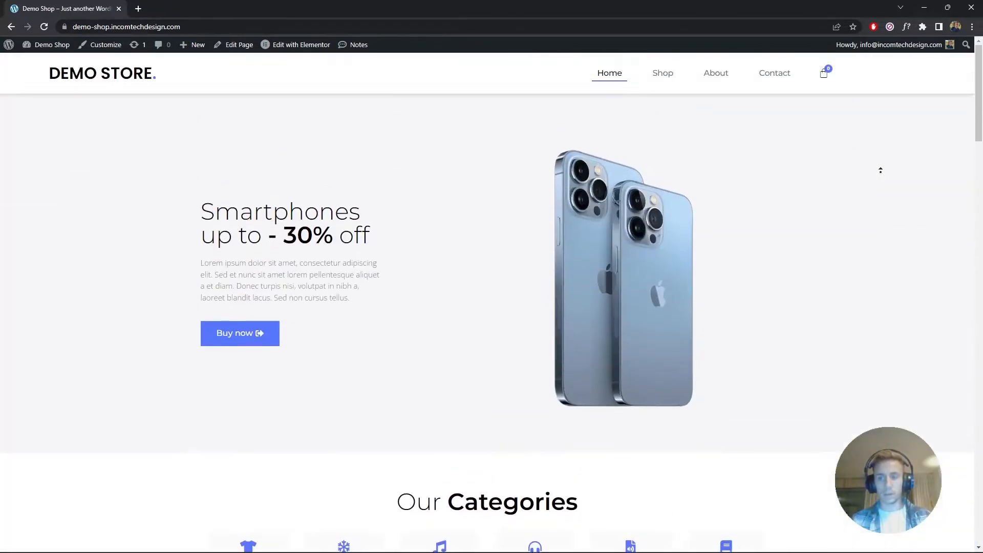
# Look through the store's Shop page product grid and check the shopping cart.
pyautogui.click(674, 78)
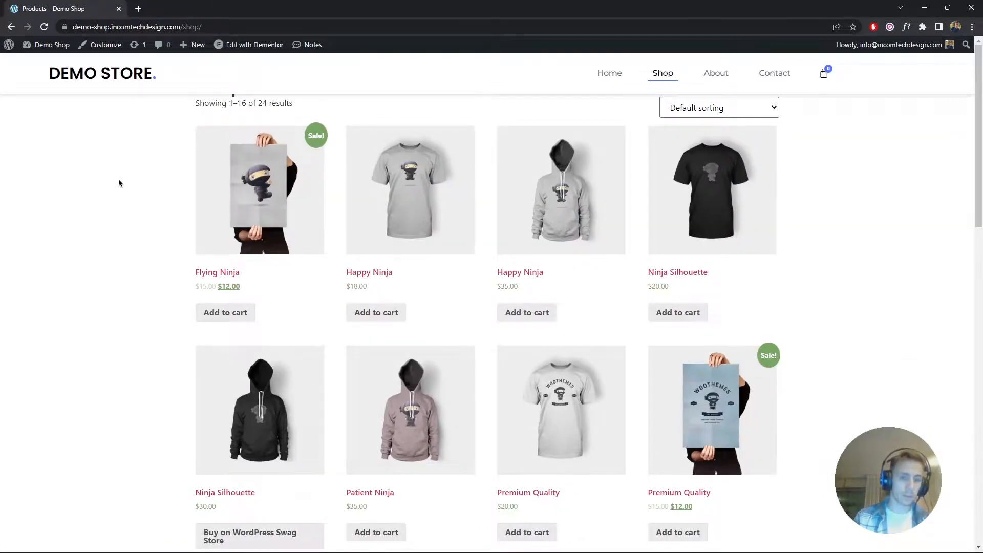
pyautogui.scroll(-15, 127, 148)
pyautogui.scroll(15, 128, 148)
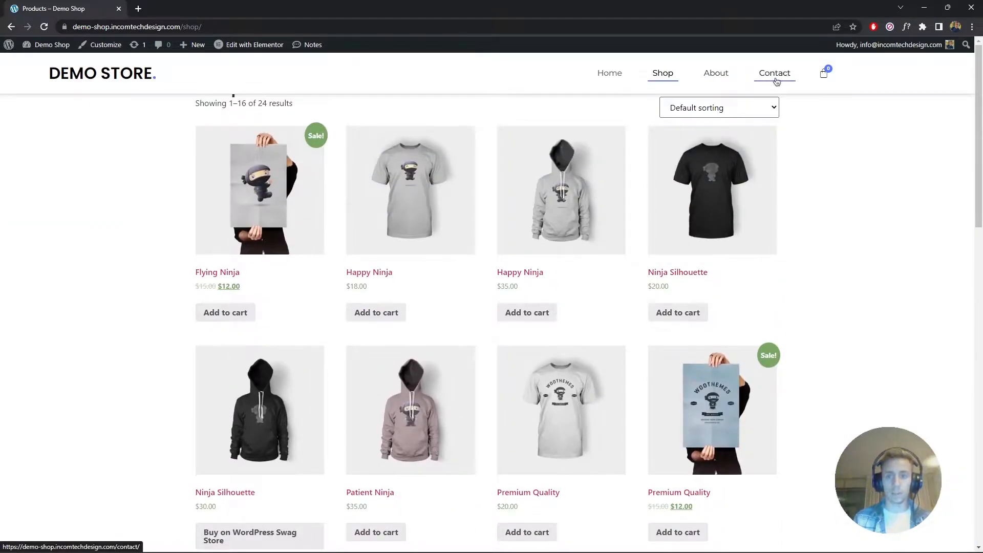
pyautogui.click(829, 75)
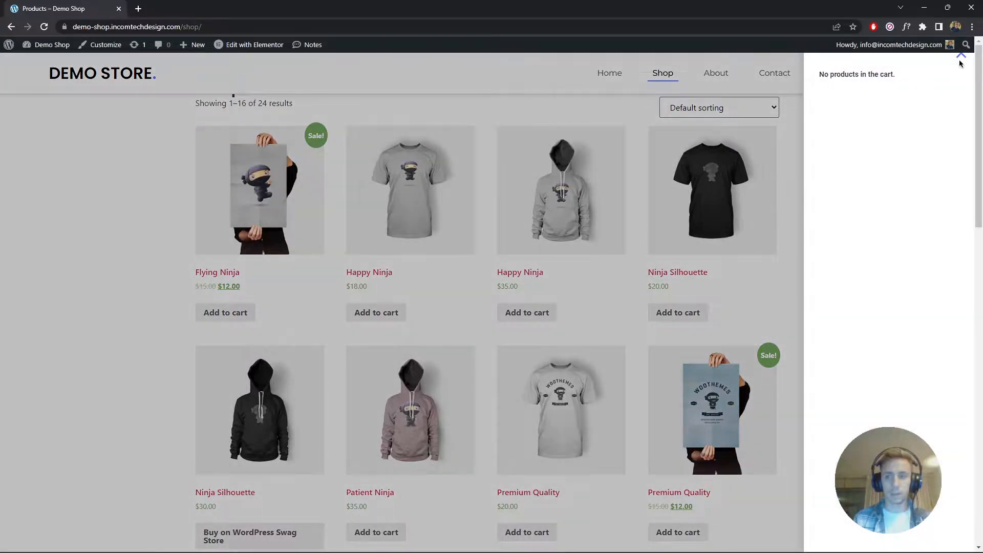
pyautogui.click(776, 63)
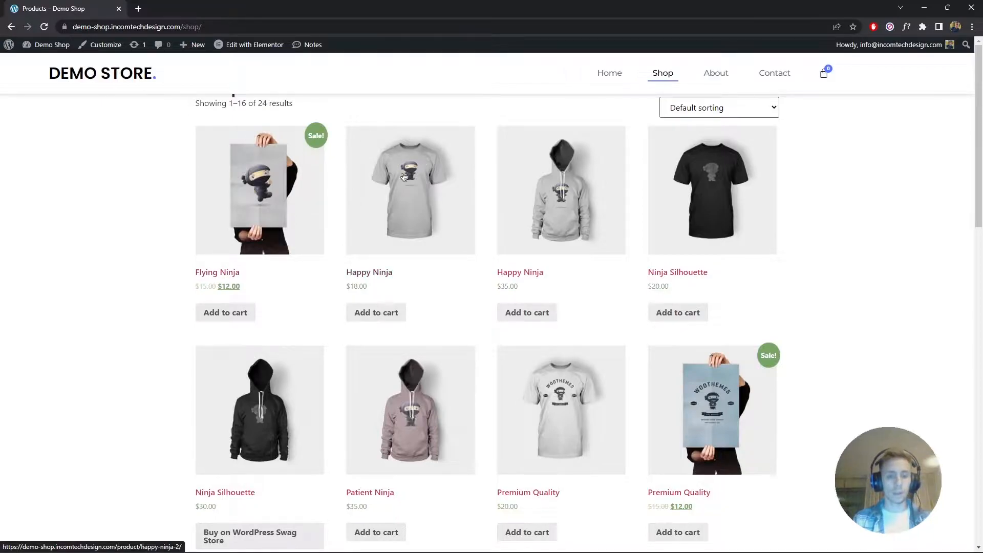
# Examine the Flying Ninja product page, including its description and related products, and return to the Shop page.
pyautogui.click(281, 179)
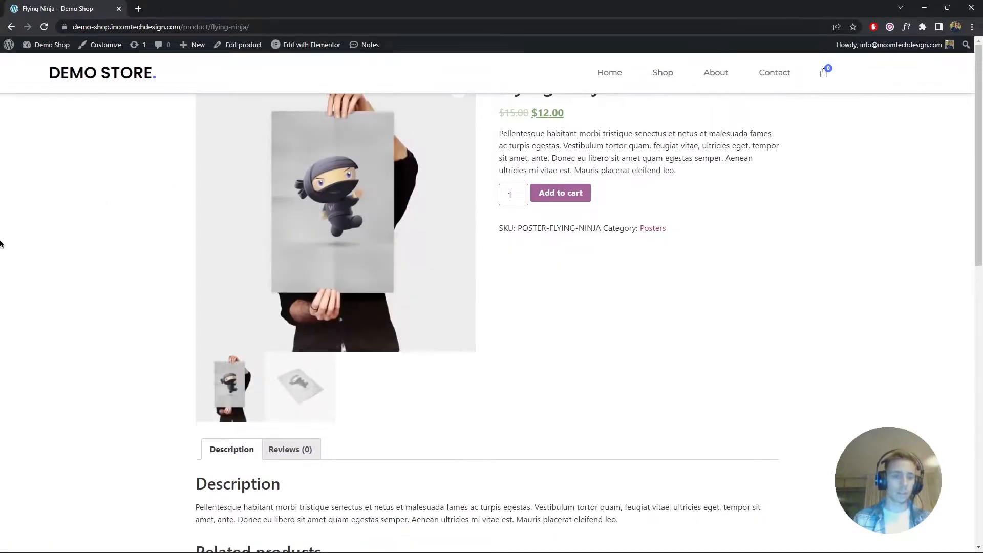
pyautogui.scroll(-10, 1, 241)
pyautogui.scroll(4, 1, 241)
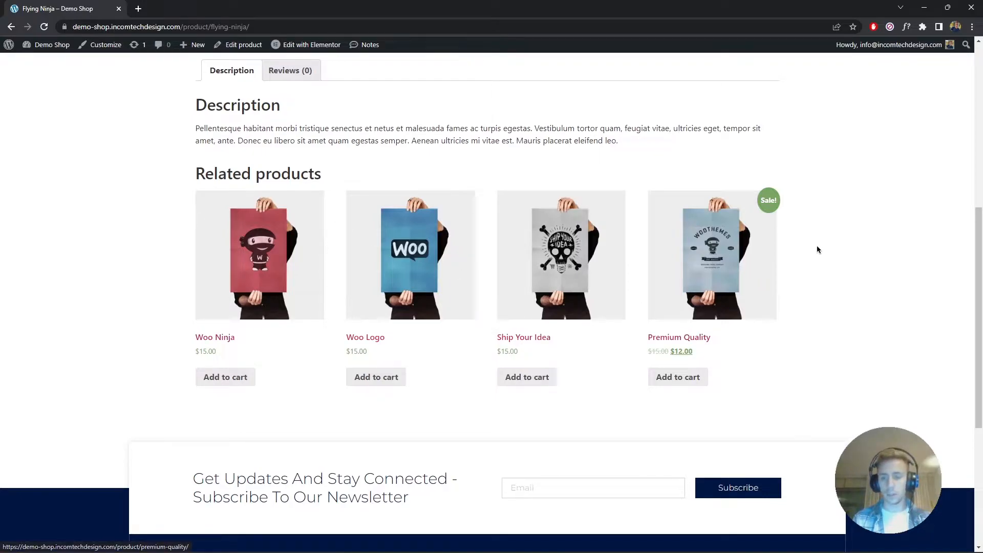
pyautogui.scroll(7, 838, 233)
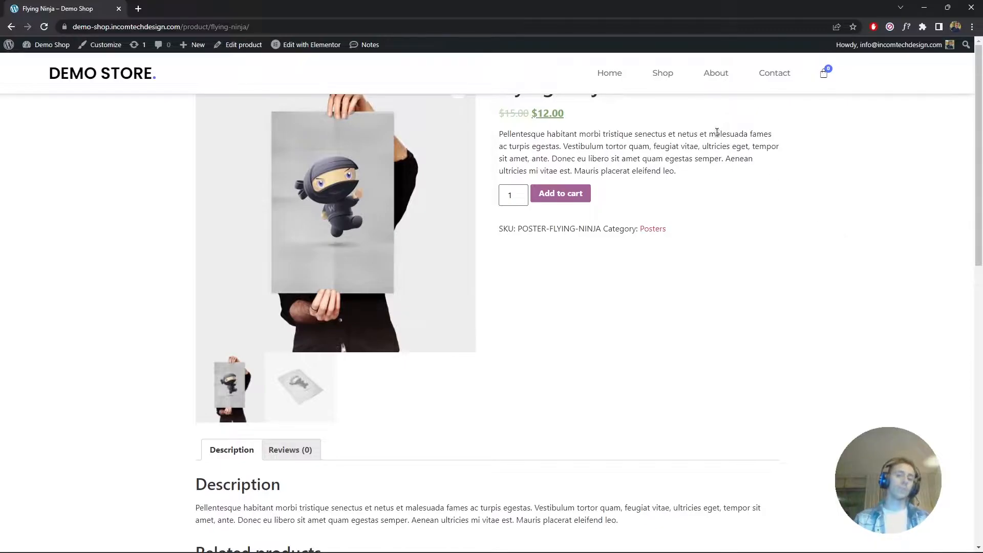
pyautogui.click(665, 78)
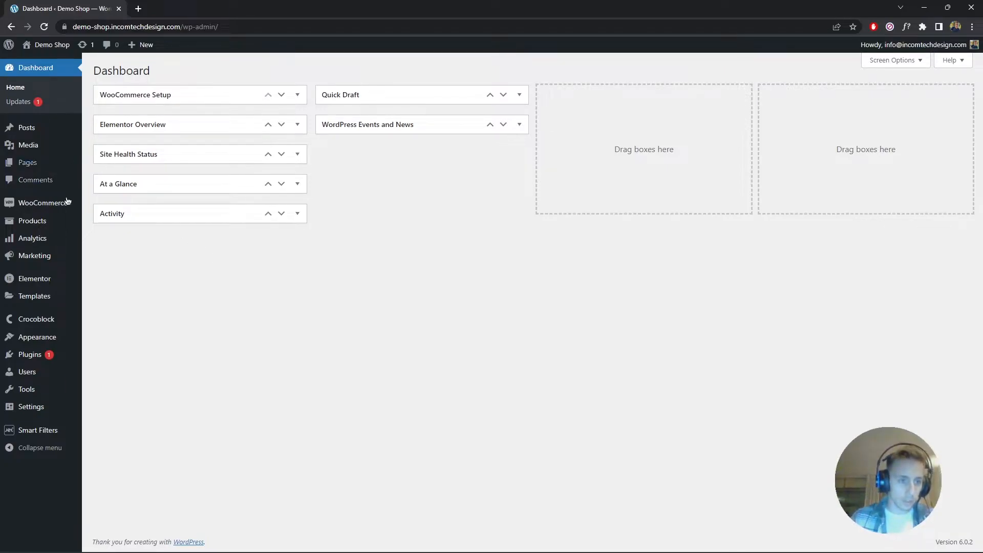
# Review the installed plugins in the WordPress admin, including WooCommerce.
pyautogui.click(57, 357)
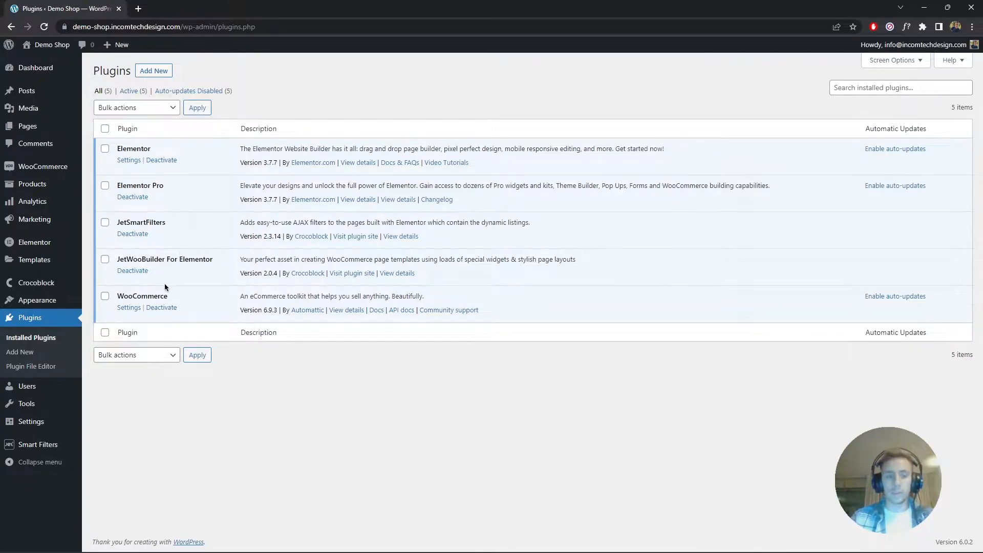
pyautogui.doubleClick(152, 296)
pyautogui.click(226, 436)
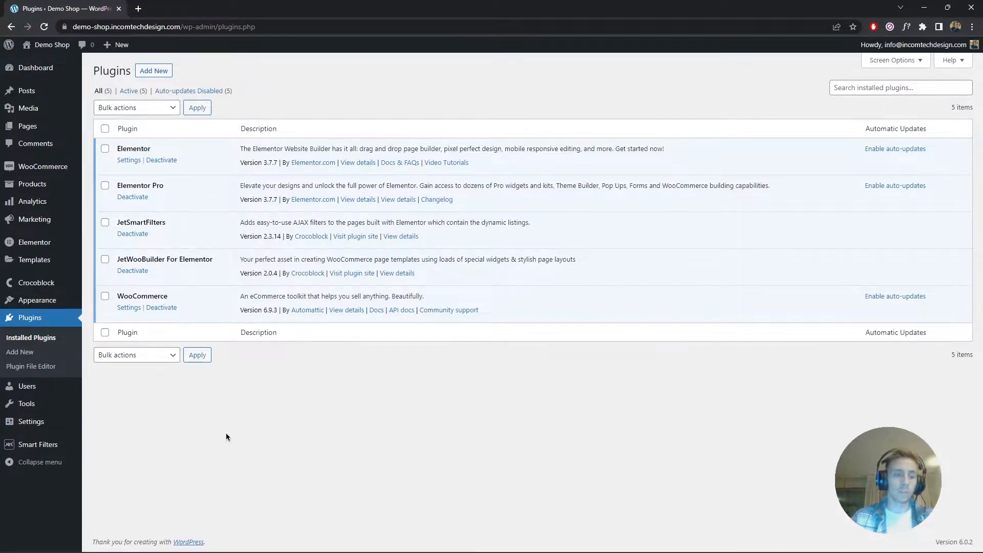
# Look through the full list of WooCommerce products in the site admin.
pyautogui.click(49, 183)
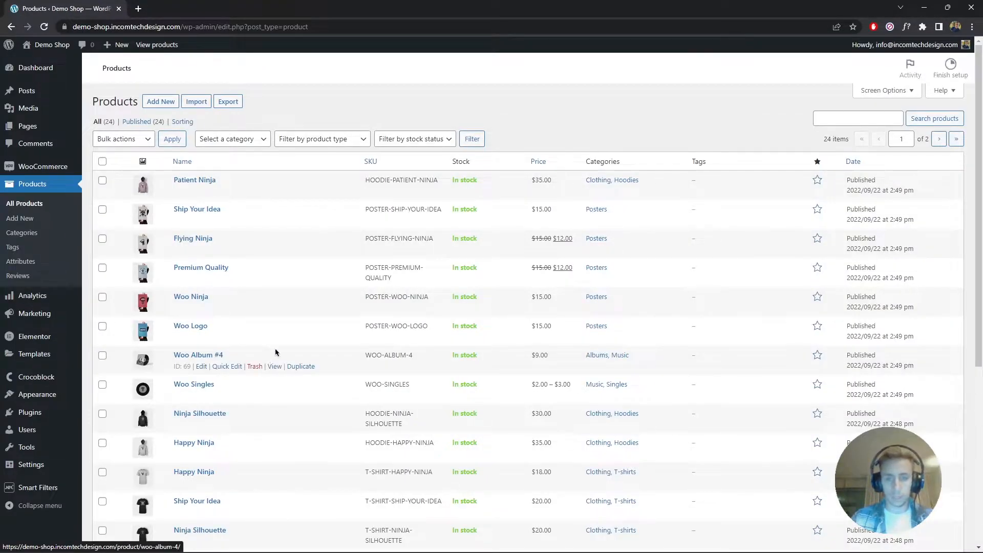
pyautogui.scroll(-6, 210, 220)
pyautogui.scroll(6, 210, 251)
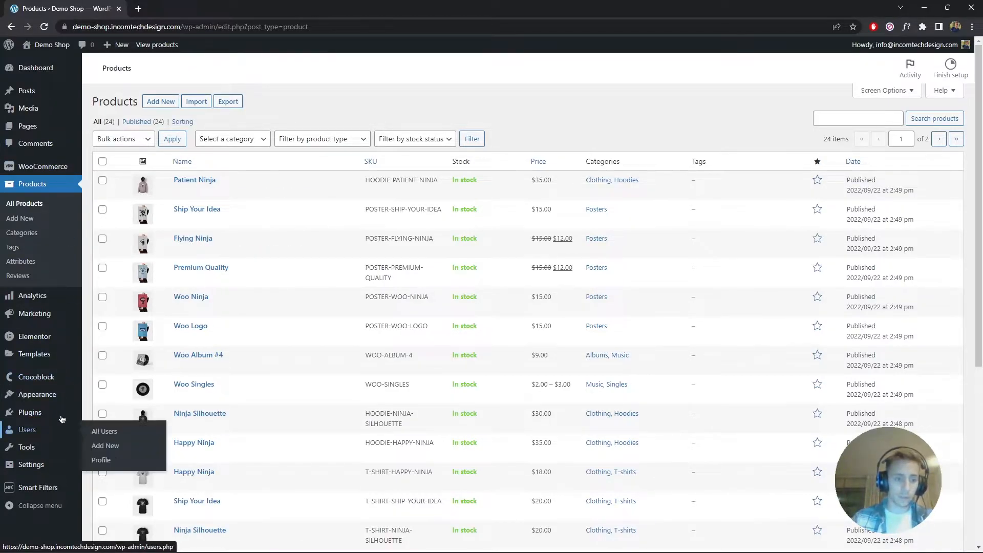
# Check which theme is active and review the list of the site's pages.
pyautogui.moveTo(72, 394)
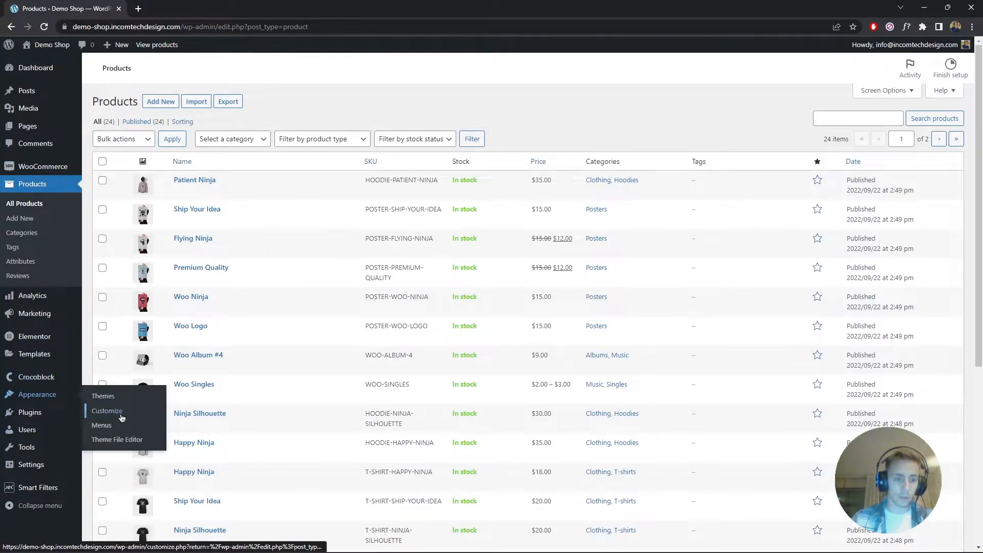
pyautogui.click(103, 395)
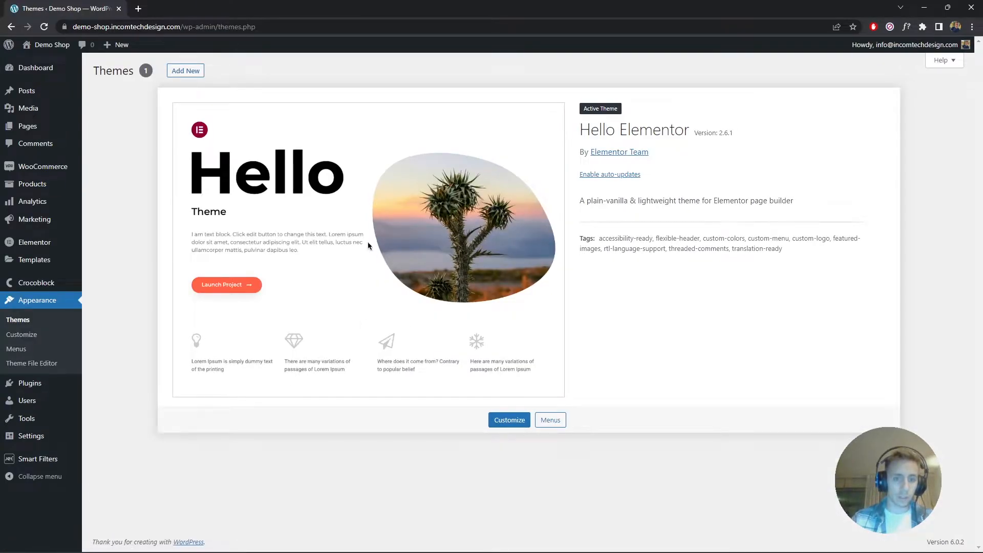
pyautogui.click(45, 126)
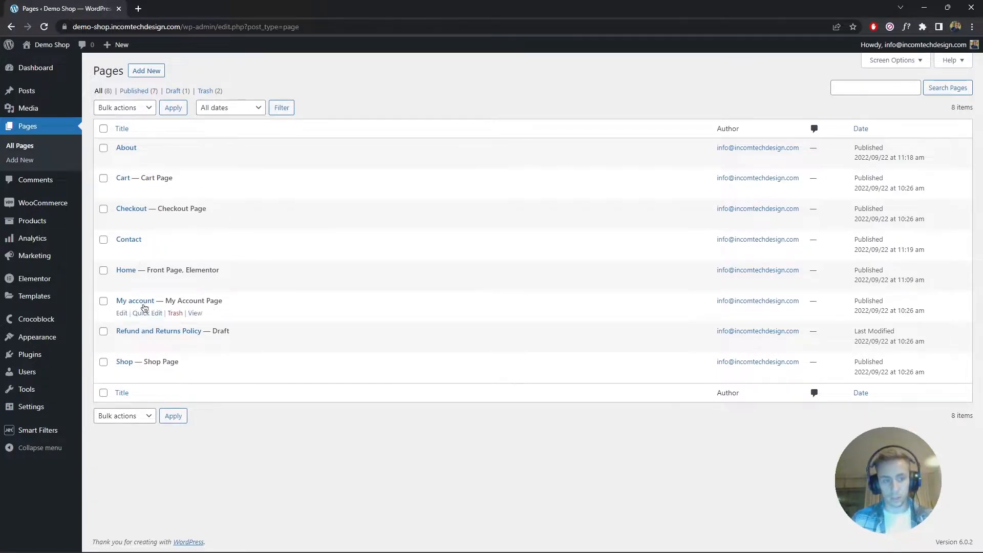
pyautogui.moveTo(272, 552)
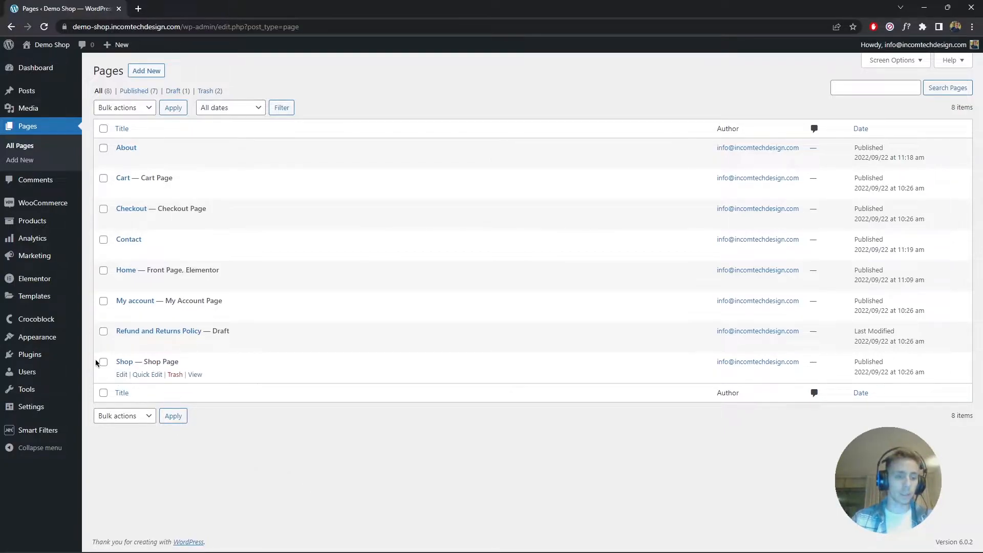
pyautogui.moveTo(79, 357)
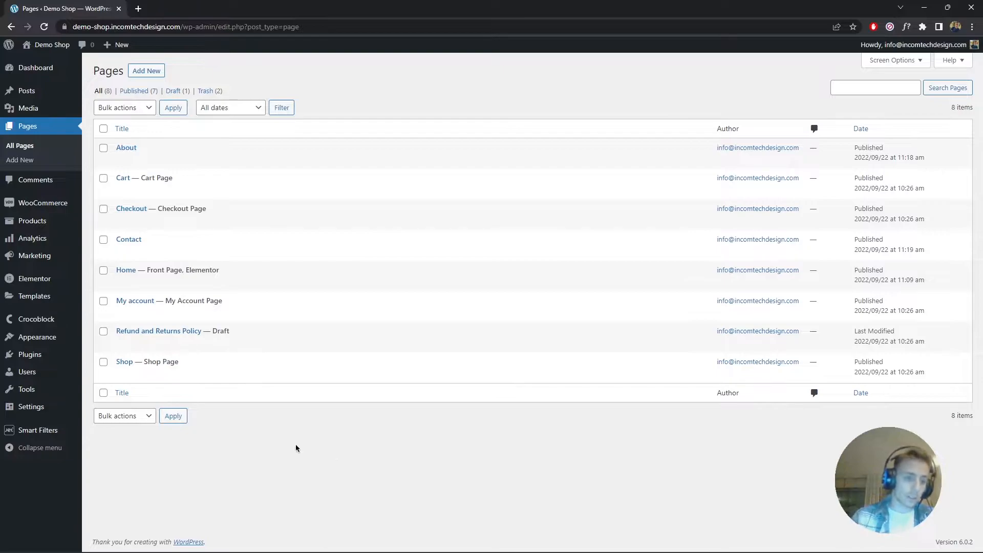
# Start a new JetWooBuilder template from Crocoblock's Woo Page Builder and set its type to Shop.
pyautogui.moveTo(56, 320)
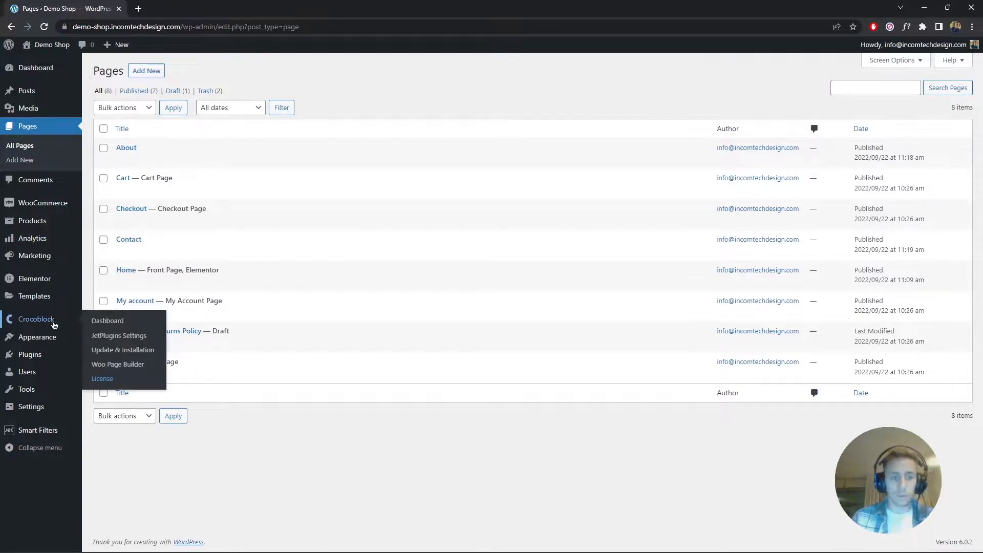
pyautogui.click(115, 368)
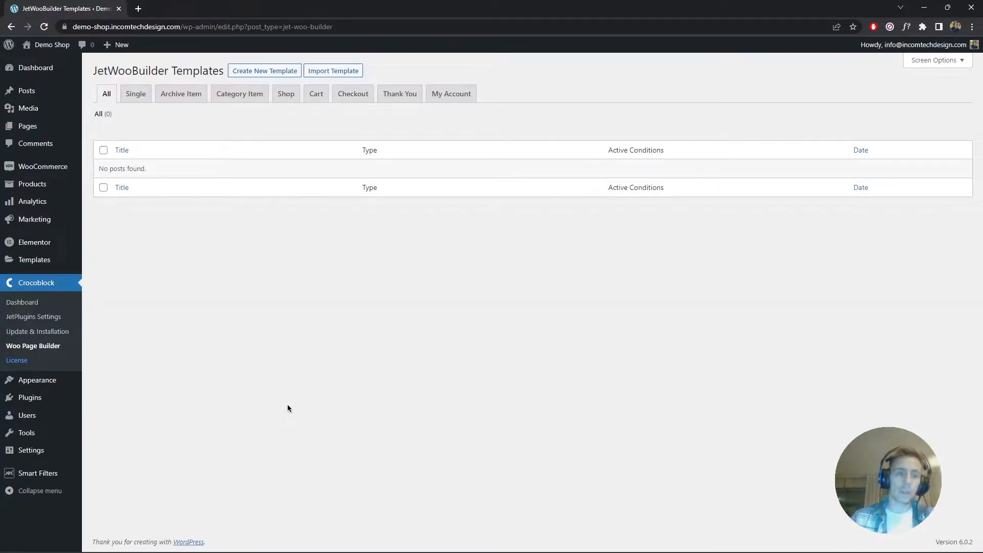
pyautogui.click(286, 71)
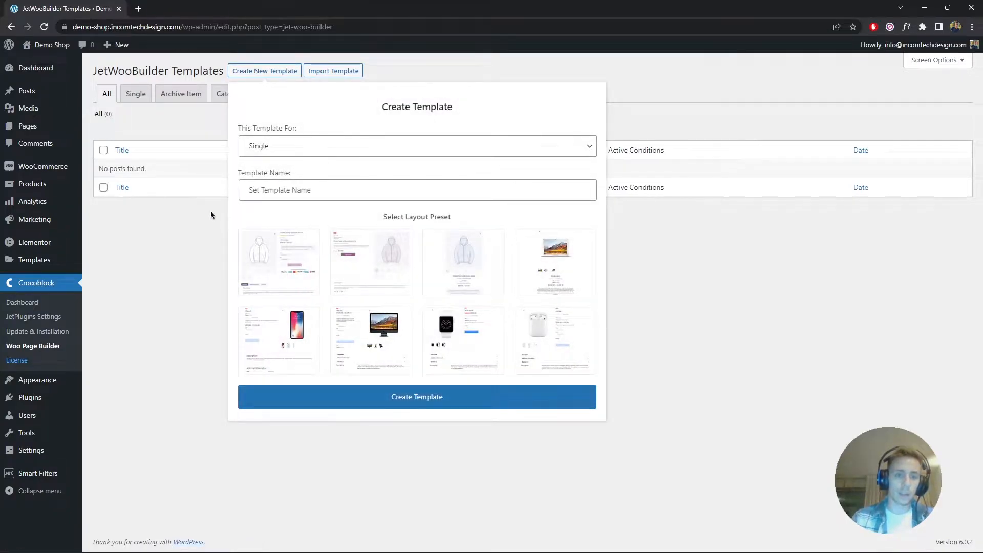
pyautogui.click(348, 147)
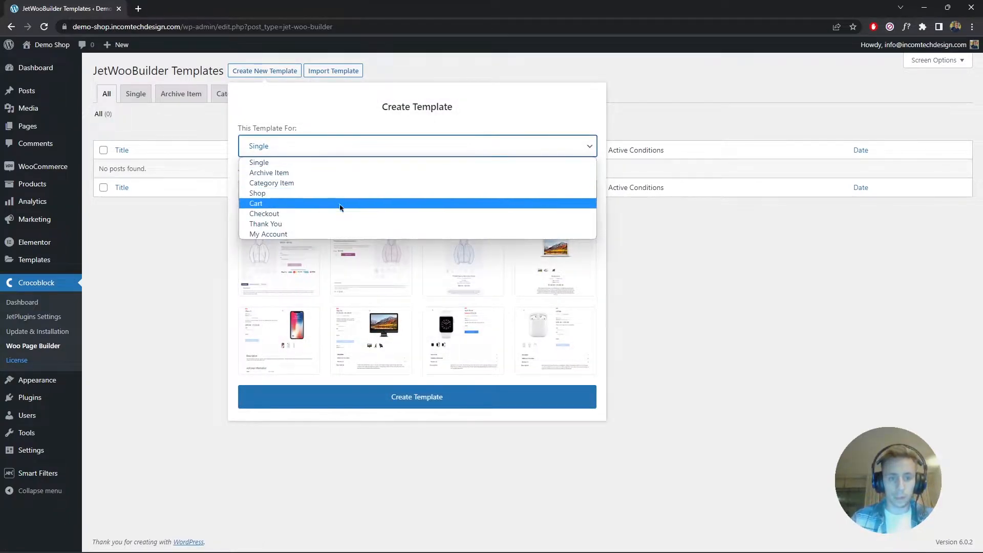
pyautogui.click(346, 147)
pyautogui.click(346, 147)
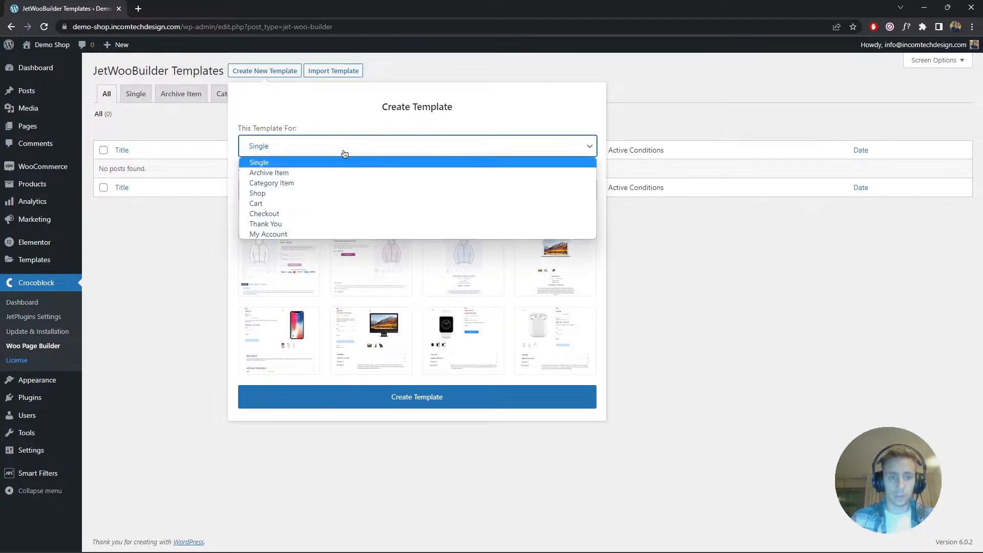
pyautogui.click(317, 196)
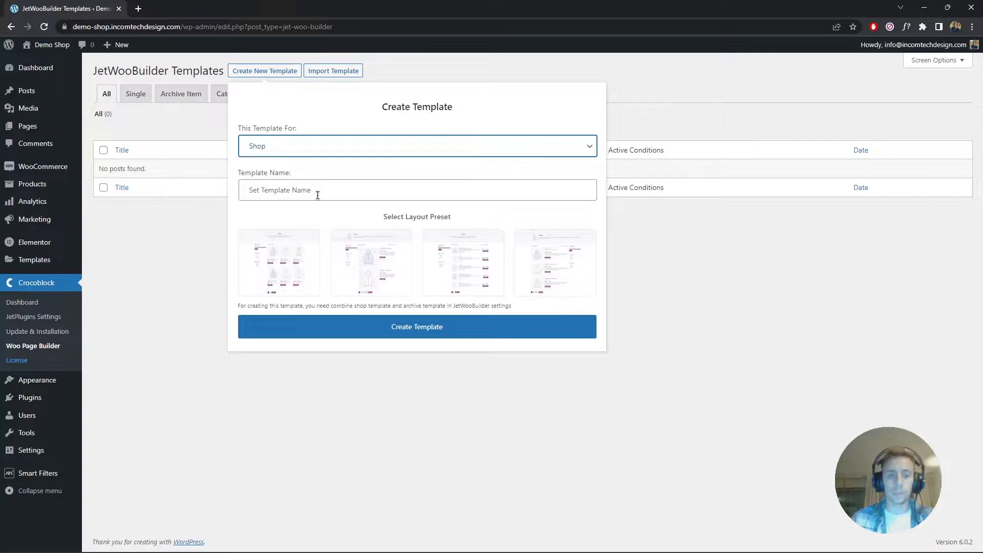
# Name the template Shop and choose the first layout preset, the product grid with a sidebar.
pyautogui.click(317, 195)
pyautogui.write('Shopt')
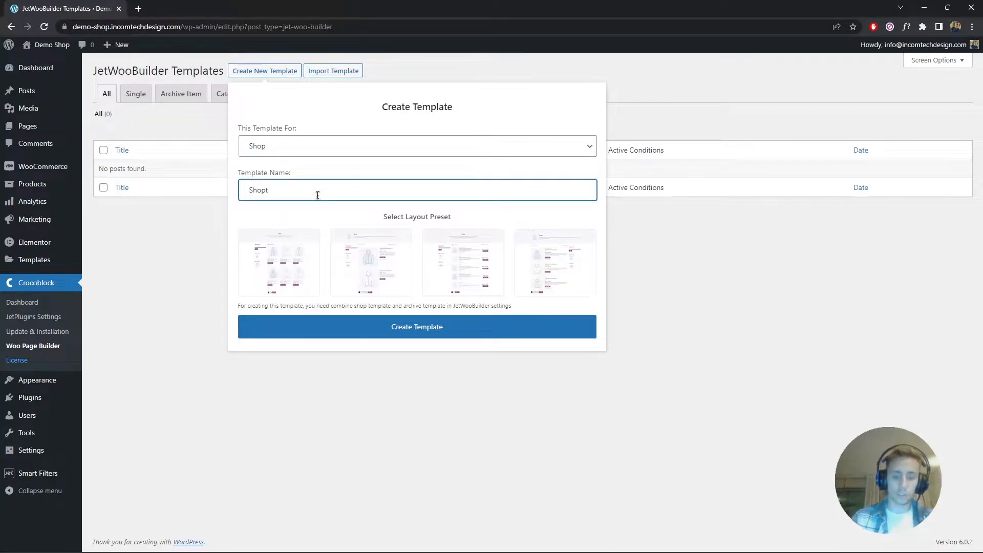
pyautogui.press('BackSpace')
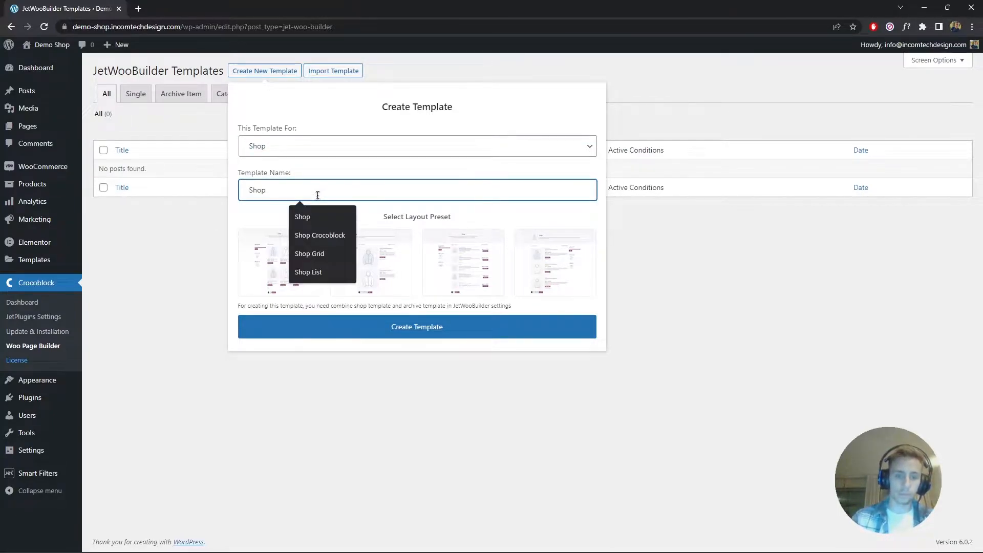
pyautogui.click(324, 161)
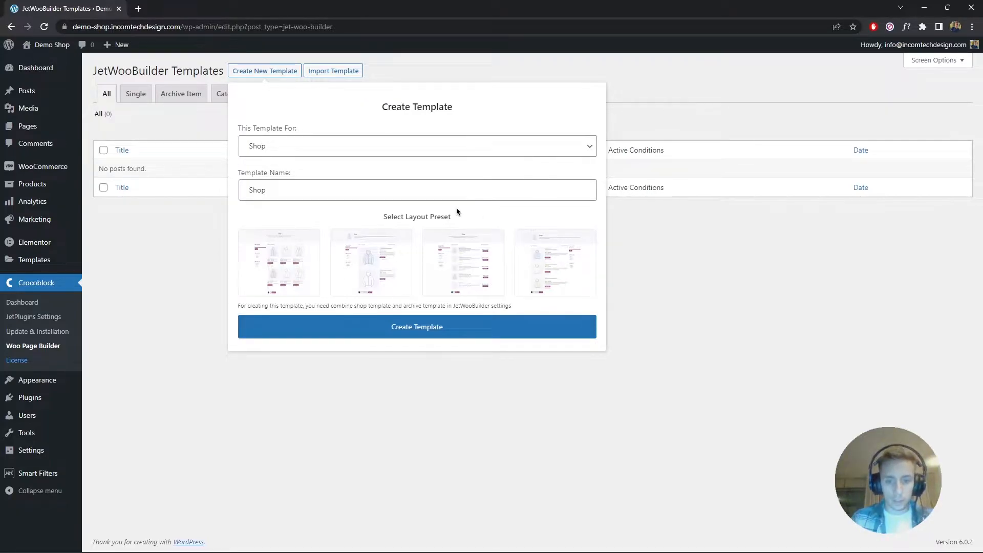
pyautogui.click(301, 269)
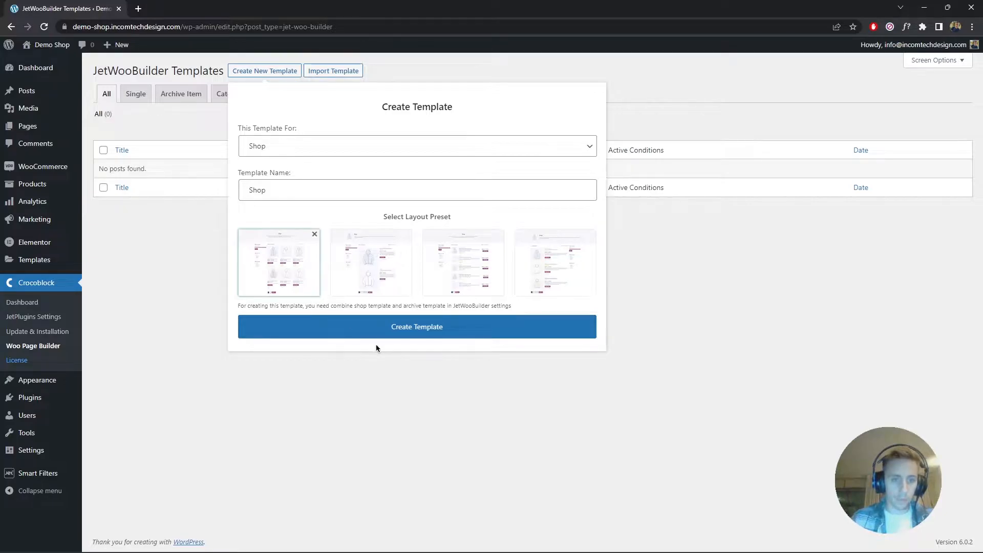
# Create the Shop template from the chosen preset and look over its layout down to the footer.
pyautogui.click(385, 332)
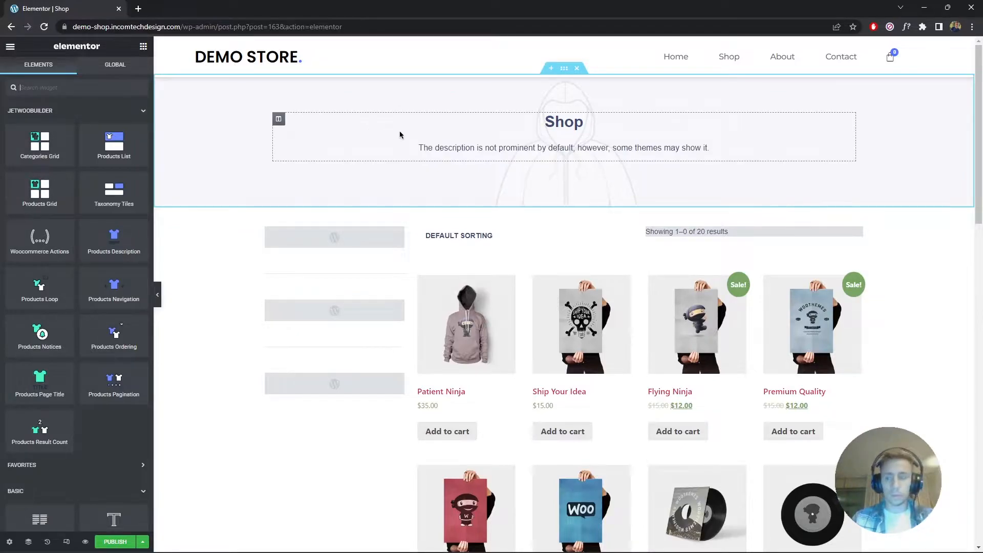
pyautogui.scroll(-15, 394, 135)
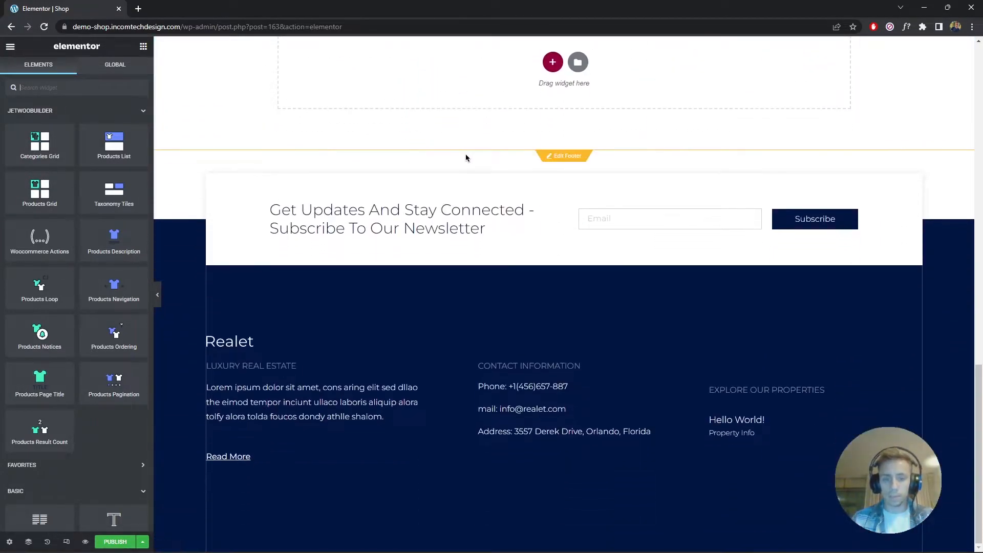
pyautogui.scroll(15, 465, 158)
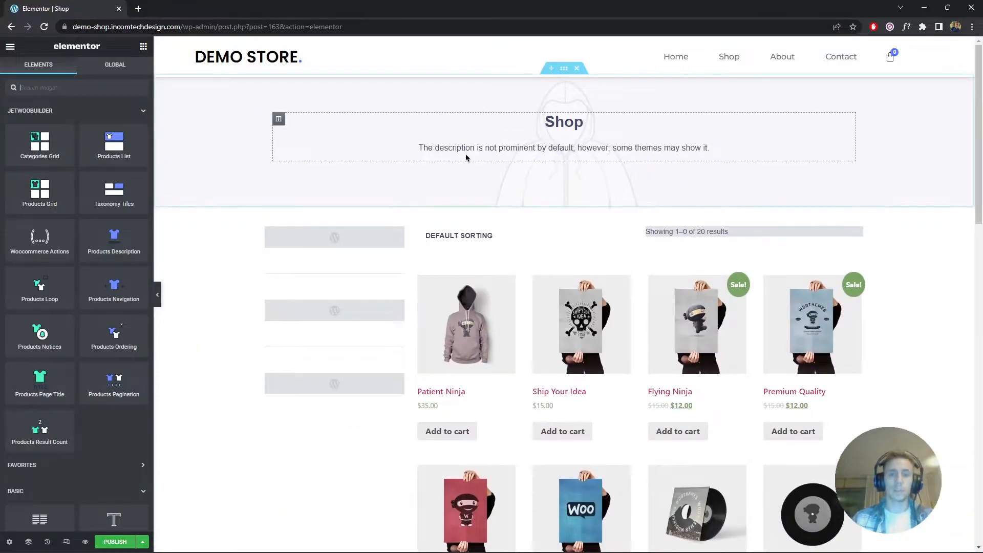
# Delete the price filter and both attribute filter widgets from the sidebar column beside the product grid.
pyautogui.click(365, 247)
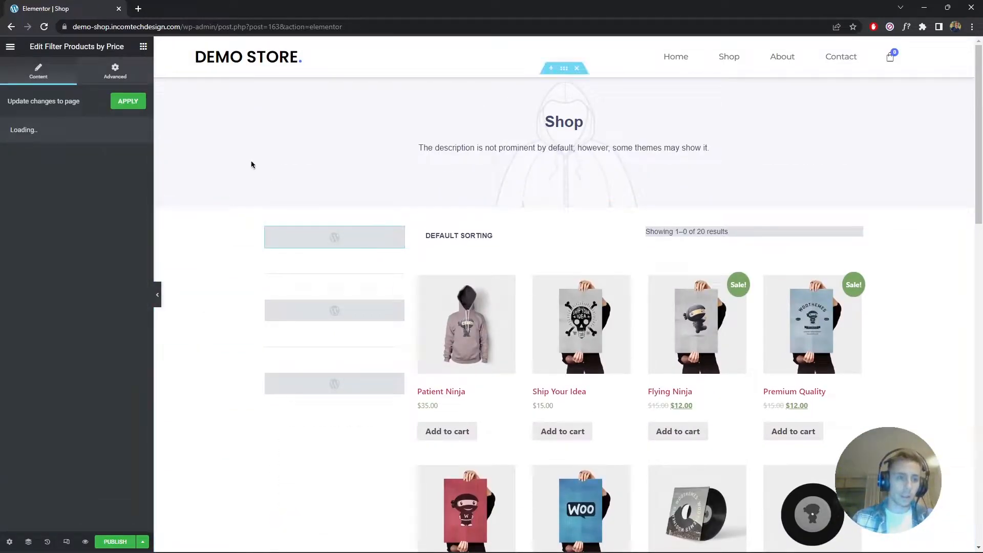
pyautogui.click(336, 311)
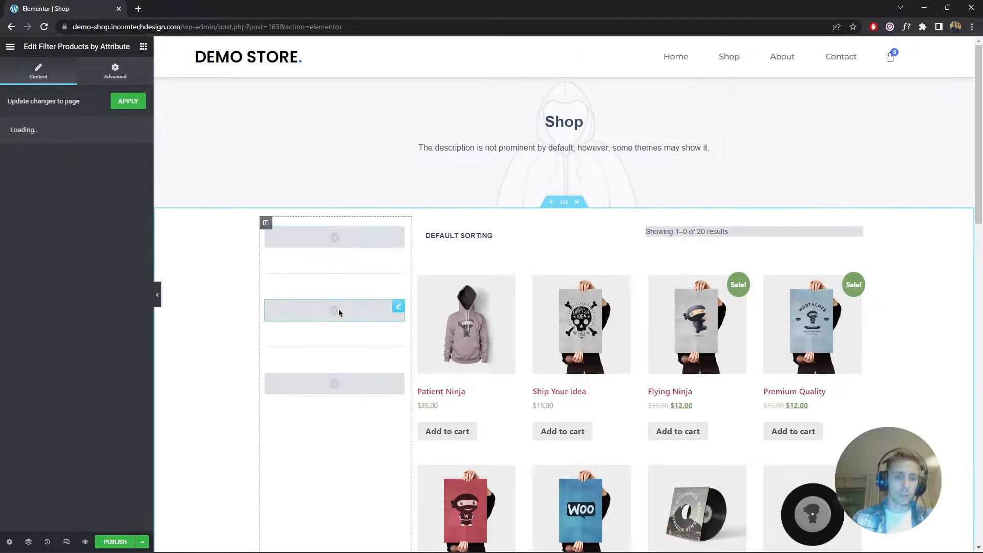
pyautogui.click(336, 384)
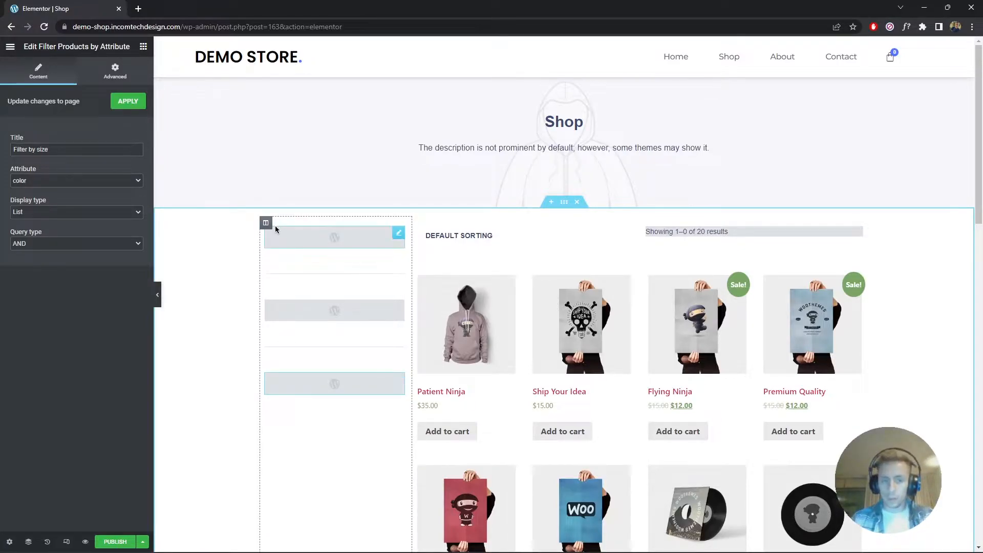
pyautogui.rightClick(306, 243)
pyautogui.click(311, 388)
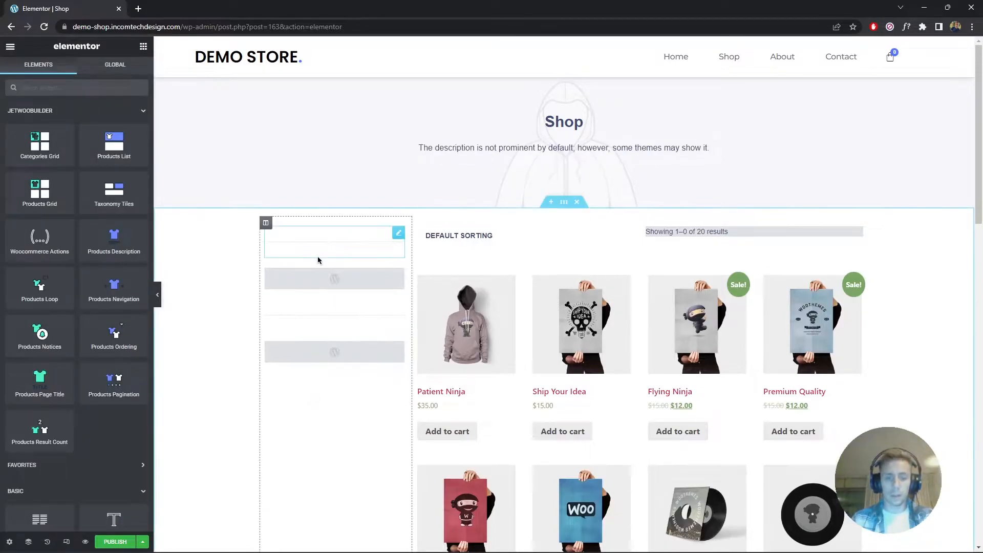
pyautogui.rightClick(311, 276)
pyautogui.click(320, 421)
pyautogui.rightClick(335, 320)
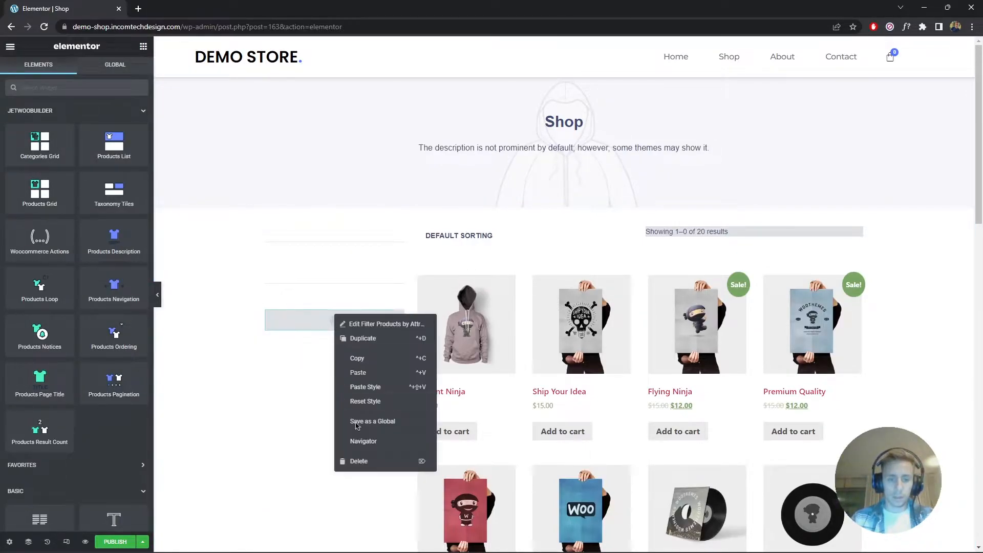
pyautogui.click(358, 458)
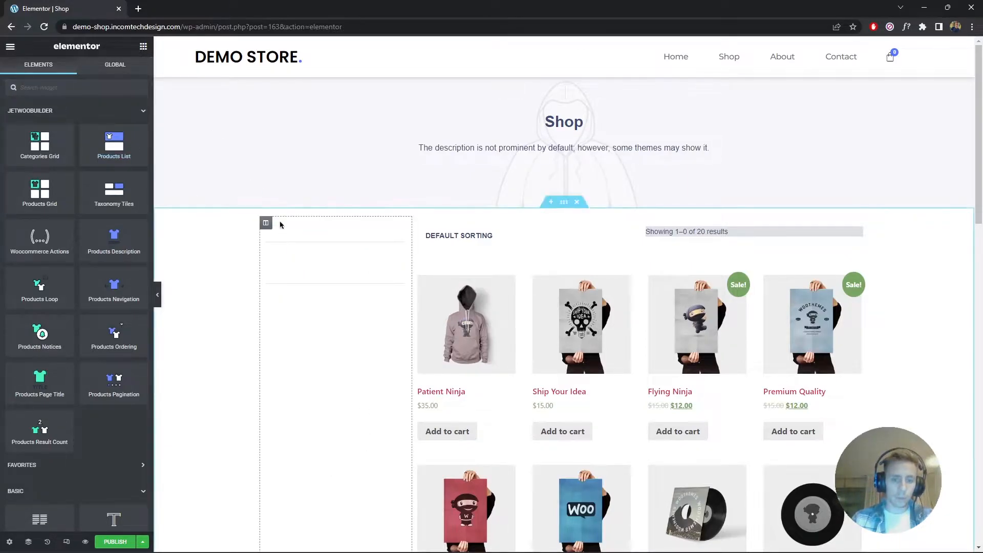
# Delete the sidebar column beside the product grid and save the template as a draft.
pyautogui.rightClick(266, 223)
pyautogui.click(287, 373)
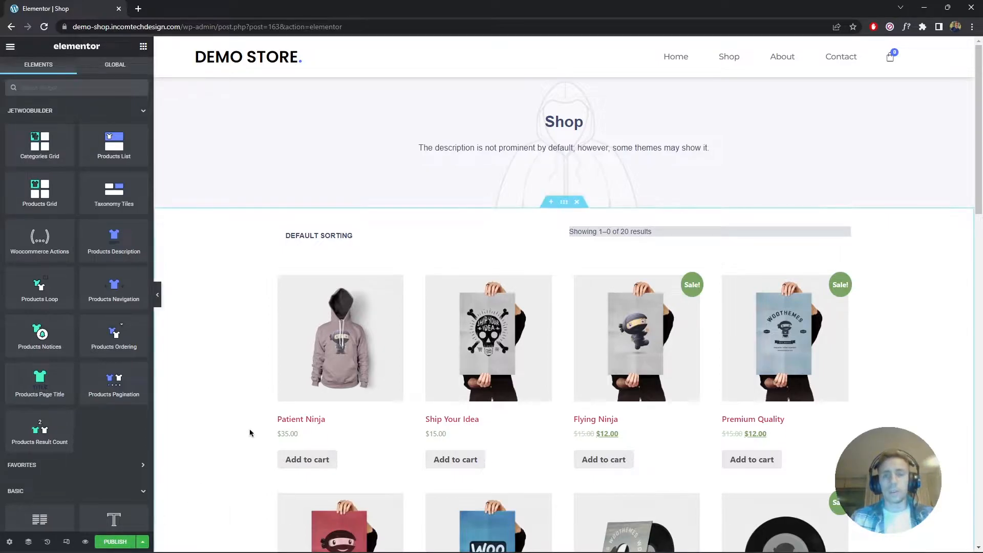
pyautogui.click(142, 541)
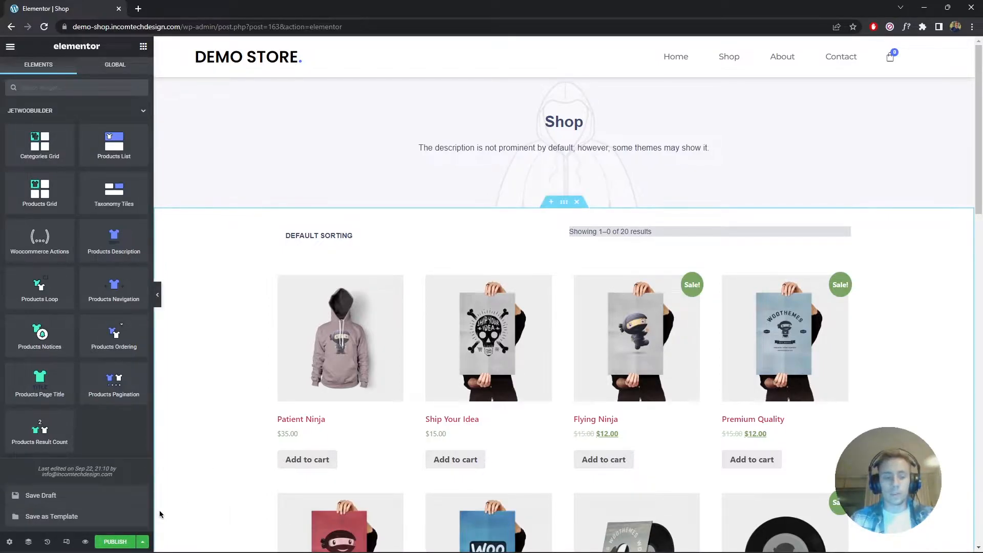
pyautogui.click(104, 495)
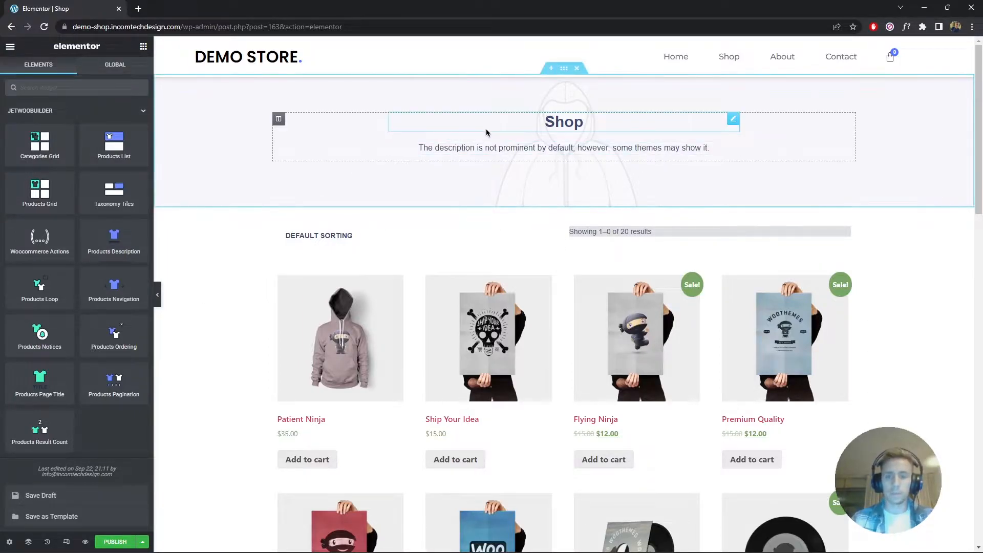
# Set the text color of the Products Page Title widget to black, #000000.
pyautogui.click(504, 129)
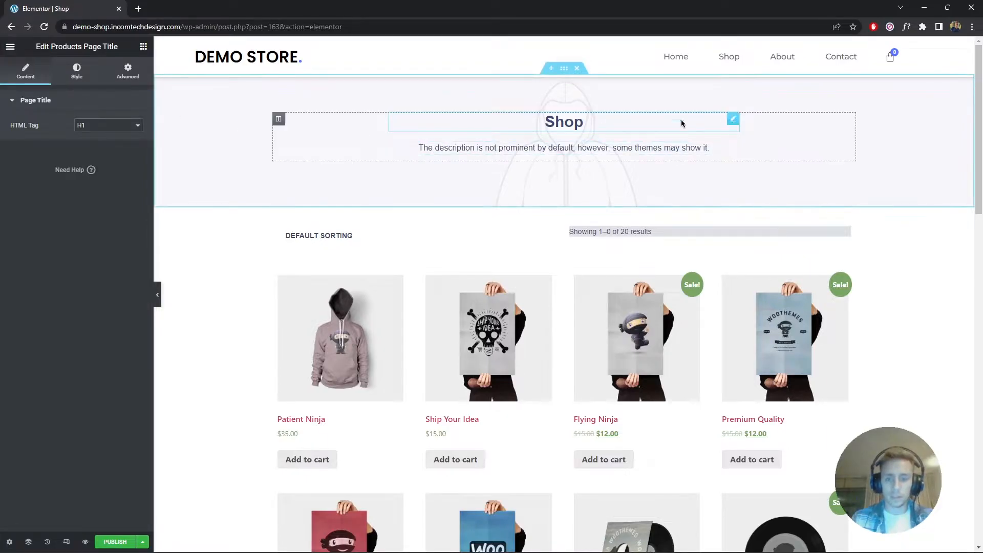
pyautogui.scroll(-11, 527, 148)
pyautogui.scroll(11, 524, 151)
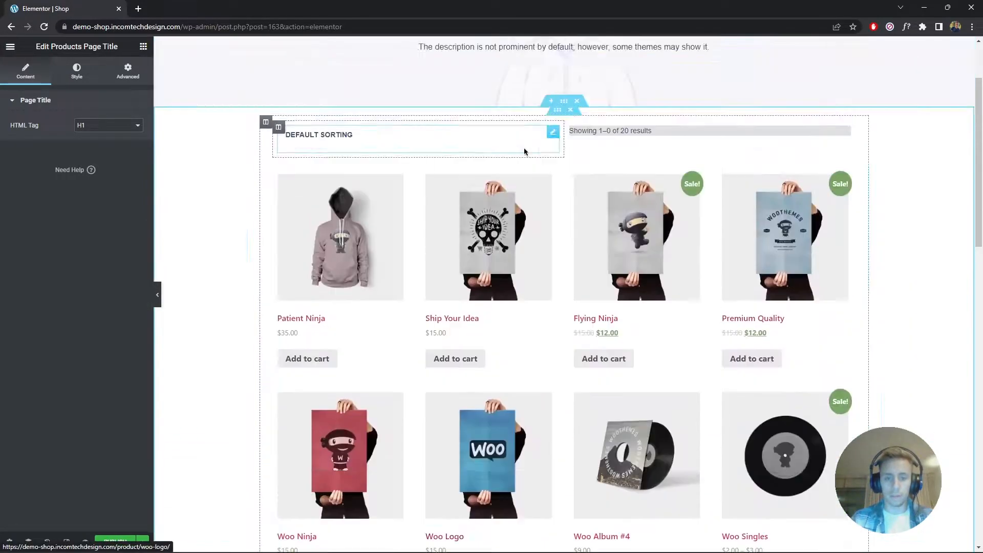
pyautogui.click(99, 76)
pyautogui.click(137, 128)
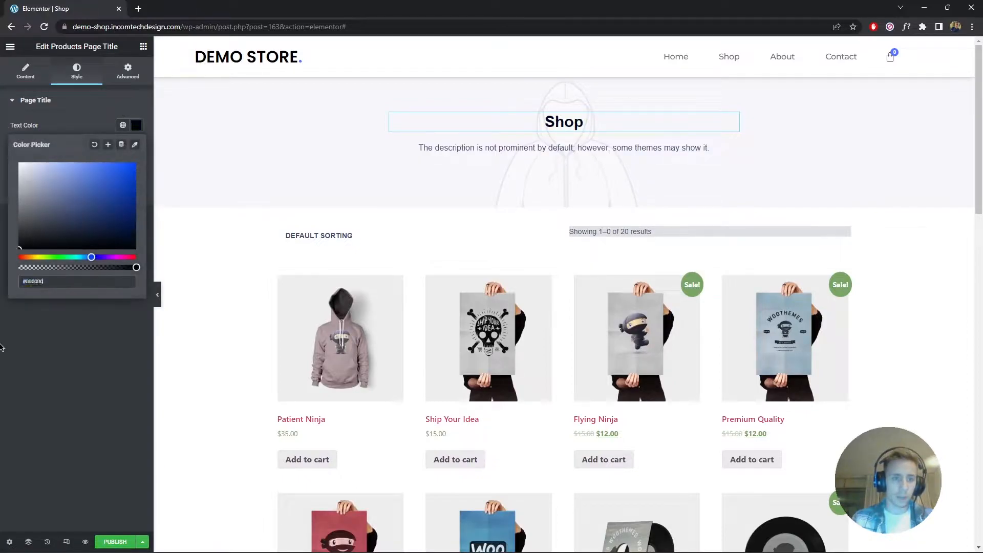
# View the live page, go to the store's homepage and look over the styling of its sections.
pyautogui.click(15, 44)
pyautogui.click(67, 226)
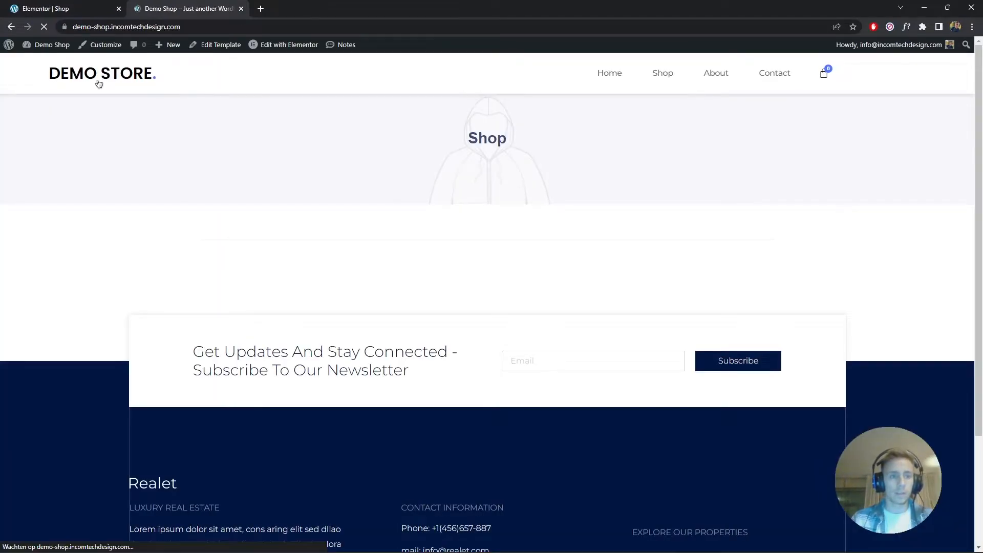
pyautogui.click(98, 84)
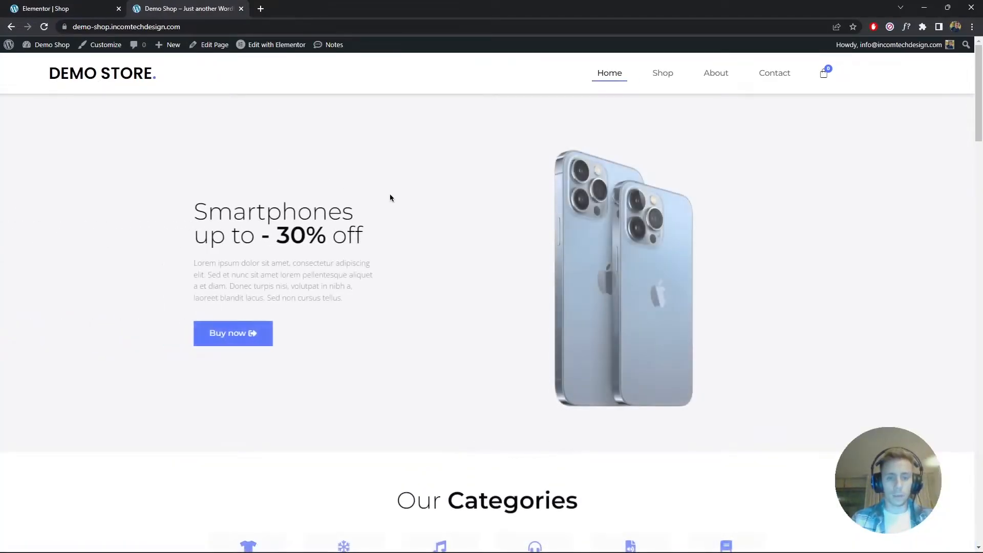
pyautogui.scroll(-6, 397, 193)
pyautogui.scroll(-10, 404, 196)
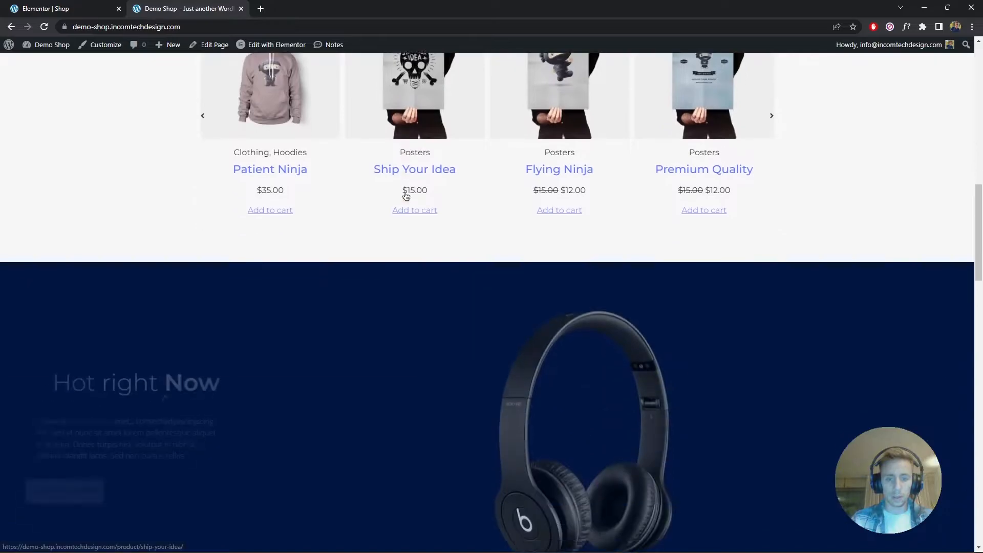
pyautogui.scroll(10, 407, 194)
pyautogui.scroll(7, 411, 196)
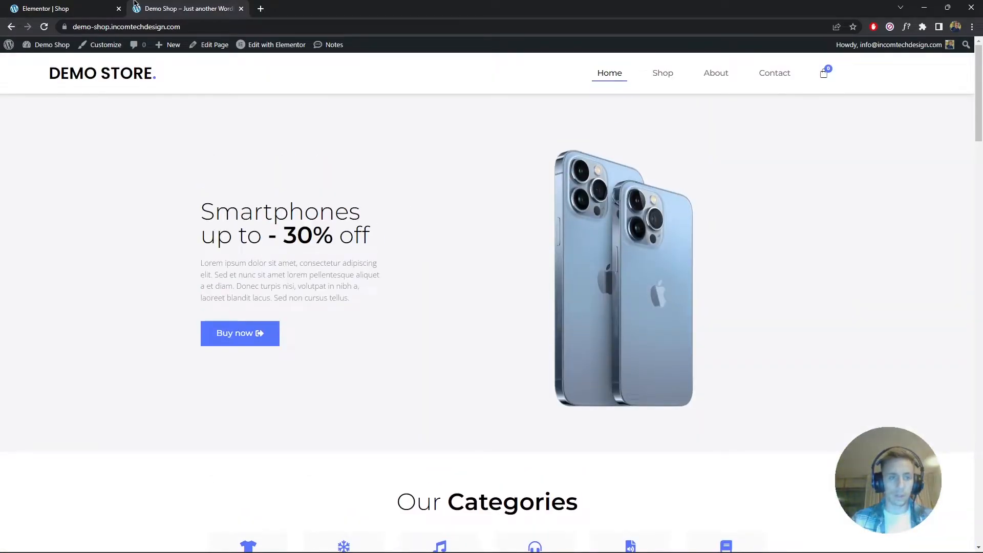
# Sample the homepage hero's background color with ColorPick Eyedropper, picking F6F6F8.
pyautogui.click(102, 9)
pyautogui.click(169, 8)
pyautogui.scroll(-3, 365, 229)
pyautogui.scroll(3, 365, 230)
pyautogui.click(922, 27)
pyautogui.click(814, 193)
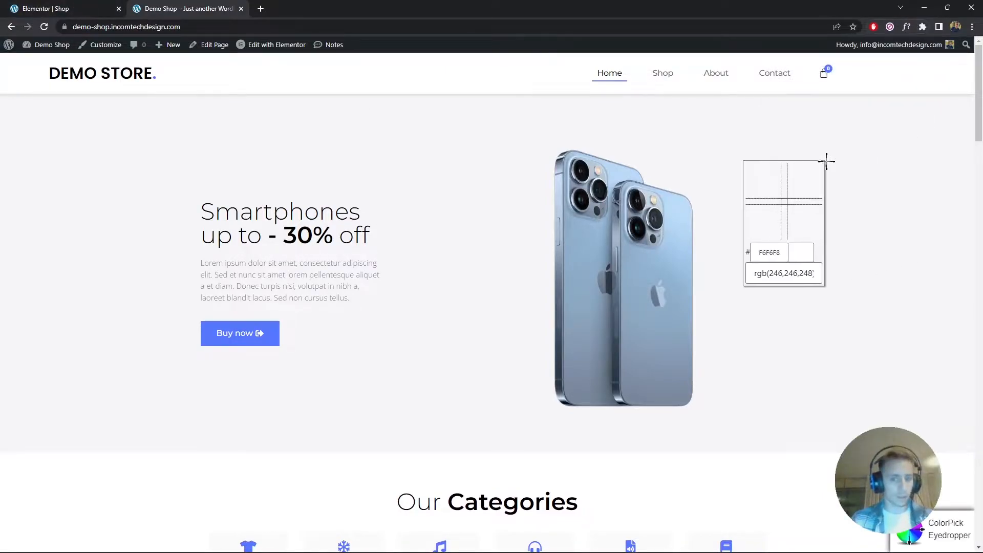
pyautogui.click(819, 158)
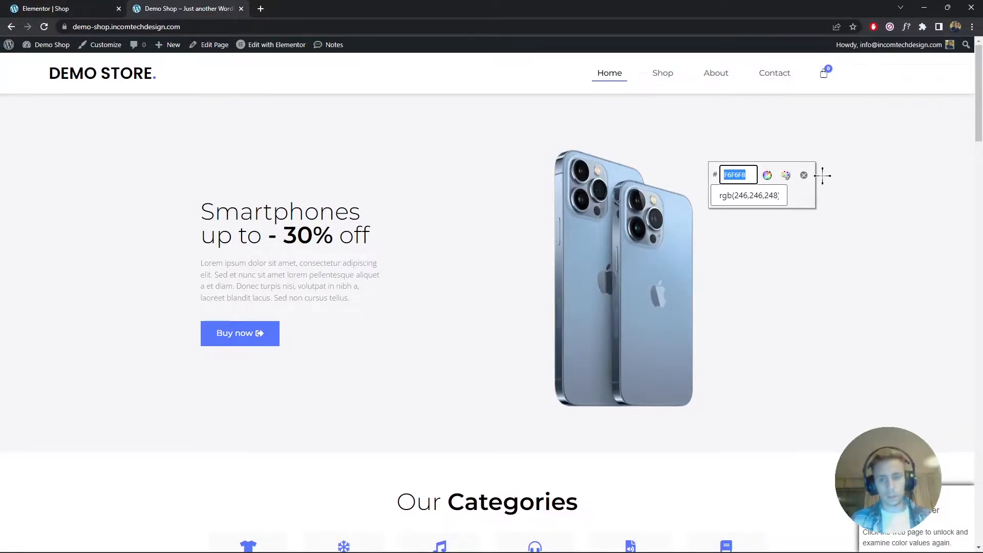
# Return to the Shop template in Elementor and open the title section in the Navigator for editing.
pyautogui.click(66, 8)
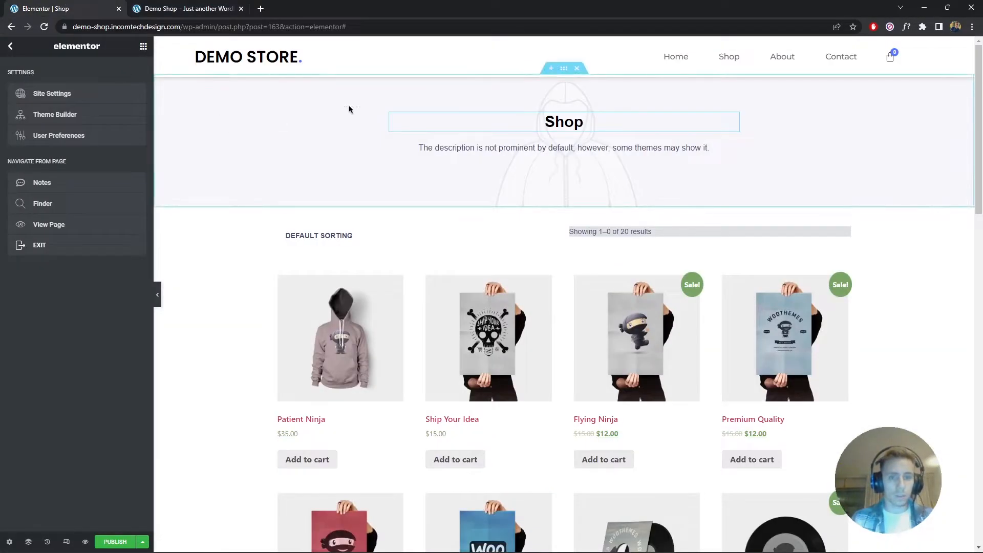
pyautogui.click(563, 80)
pyautogui.rightClick(544, 97)
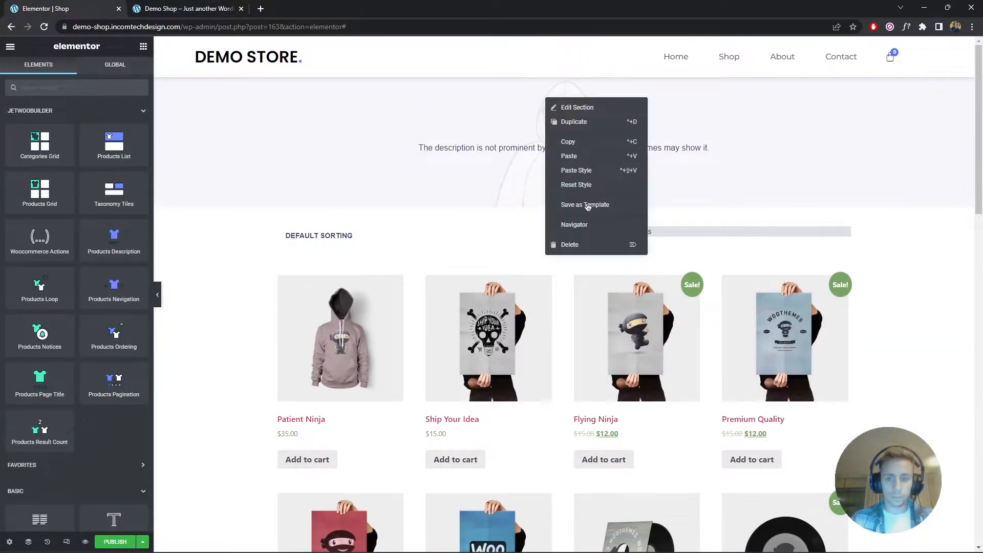
pyautogui.click(433, 105)
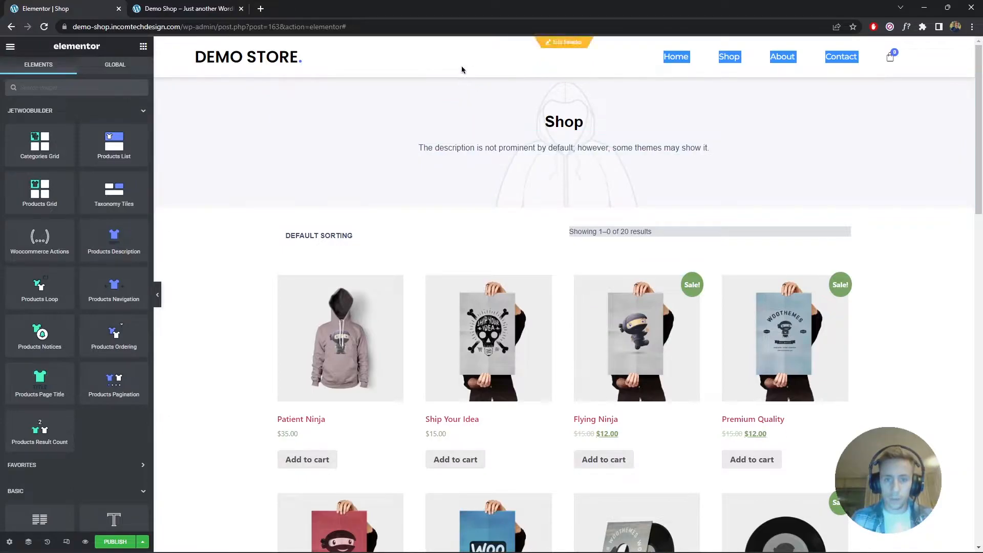
pyautogui.rightClick(463, 101)
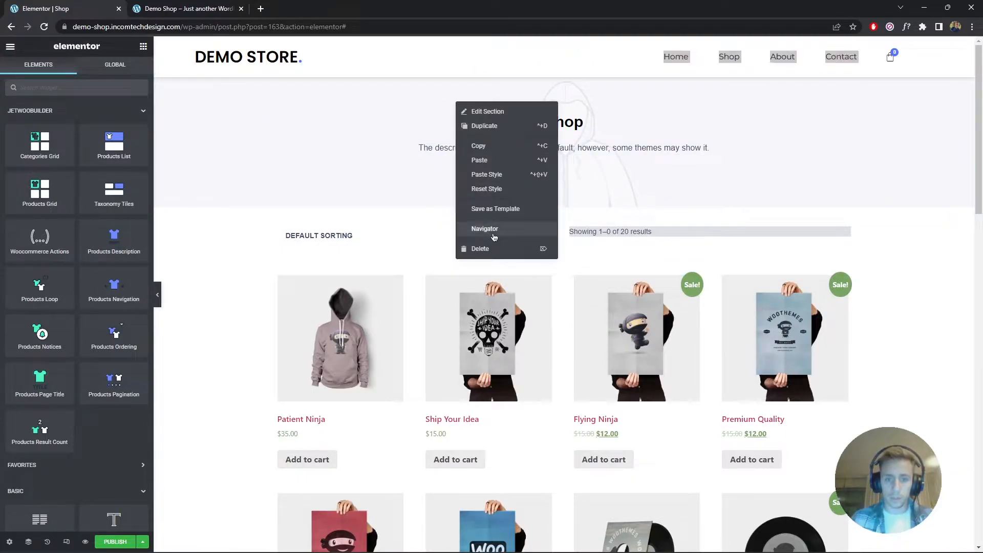
pyautogui.click(491, 228)
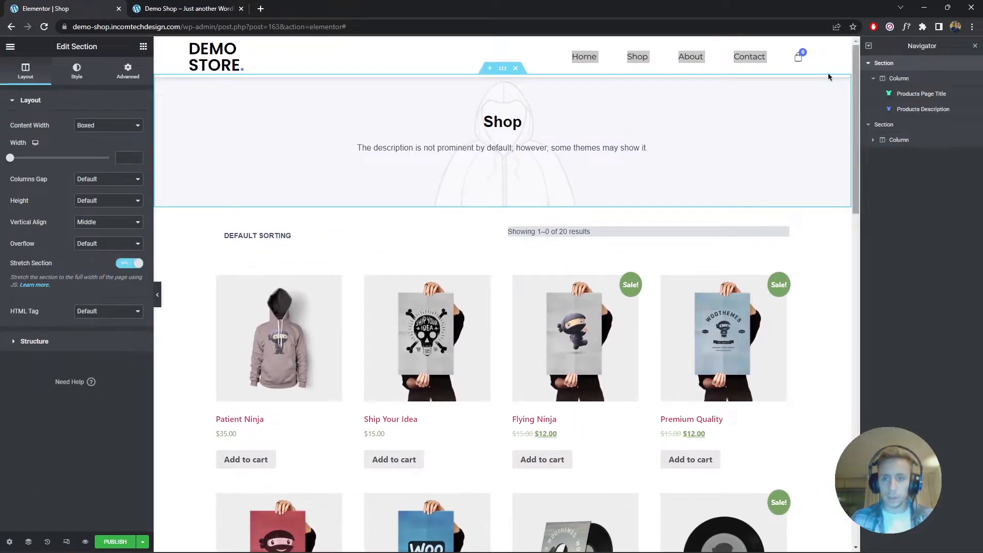
# Unlink the title section's margin values and set its top margin to 23 px.
pyautogui.click(128, 71)
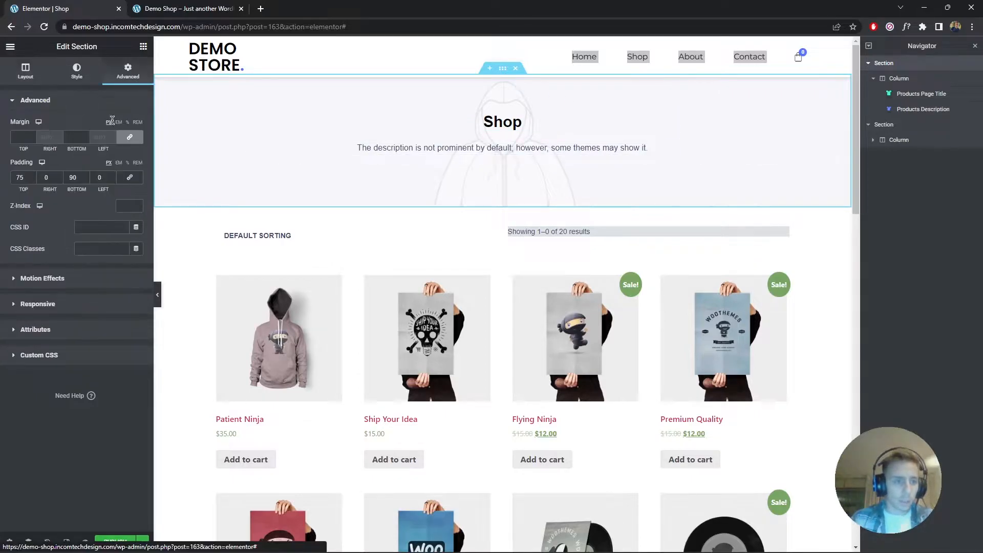
pyautogui.click(130, 137)
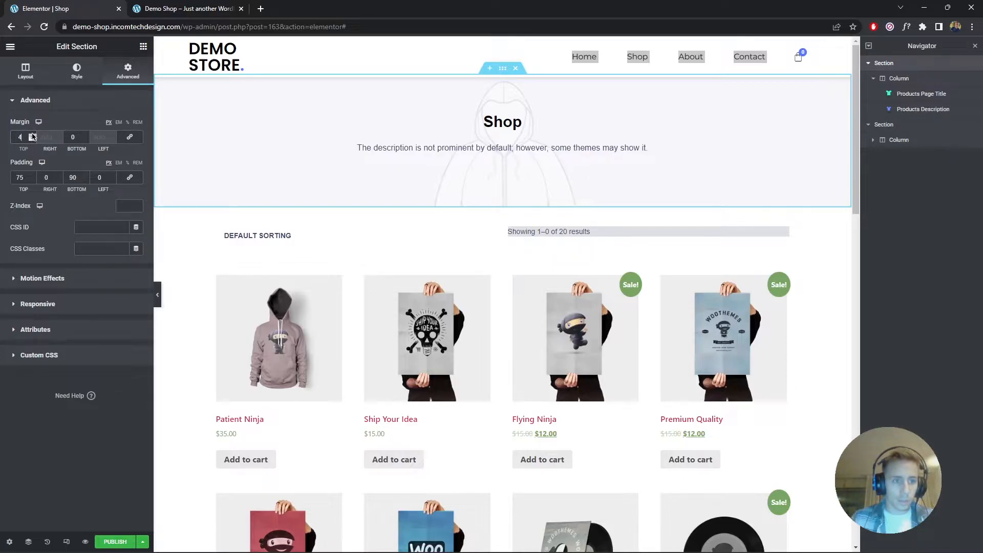
pyautogui.click(32, 135)
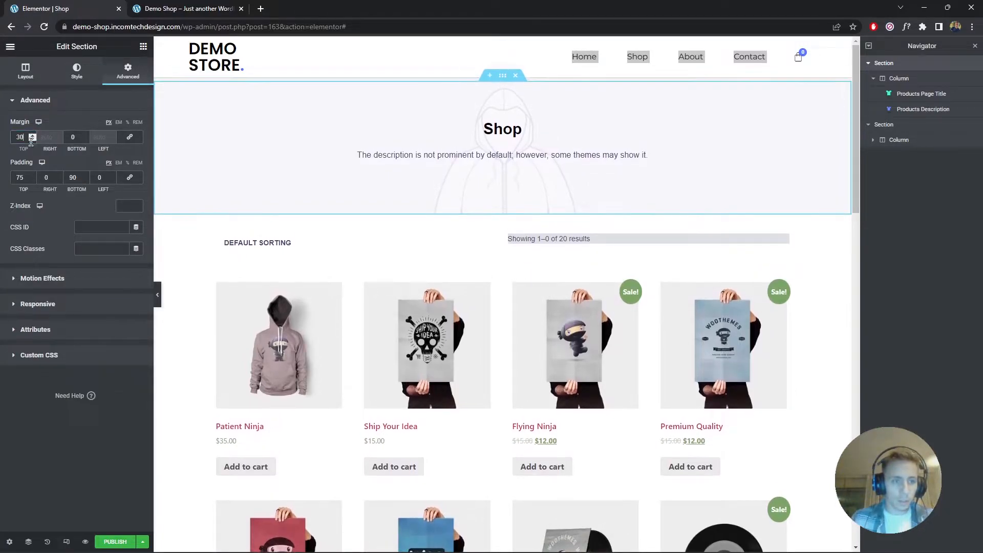
pyautogui.click(34, 140)
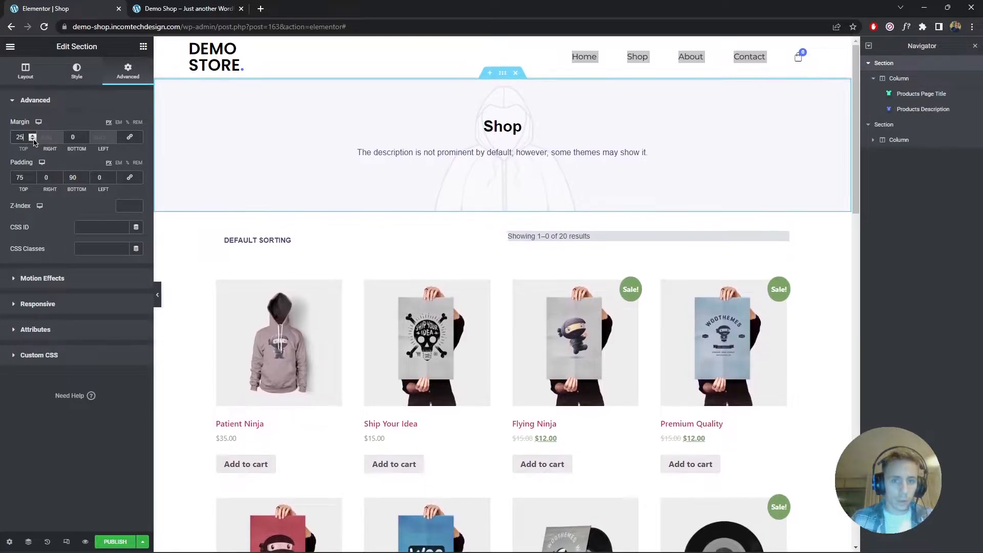
pyautogui.click(33, 140)
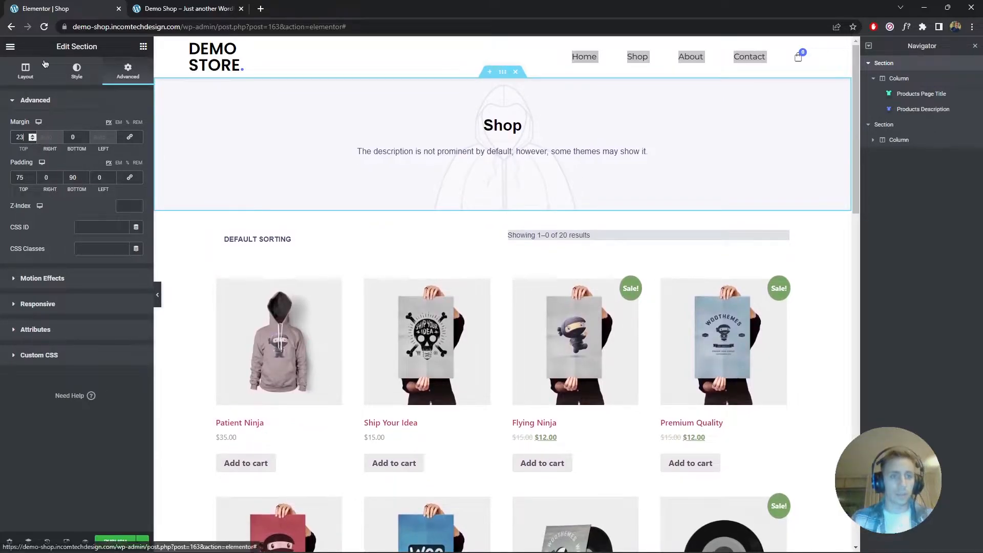
# Remove the hoodie background image from the title section and set its background color to the sampled F6F6F8.
pyautogui.click(25, 70)
pyautogui.click(77, 70)
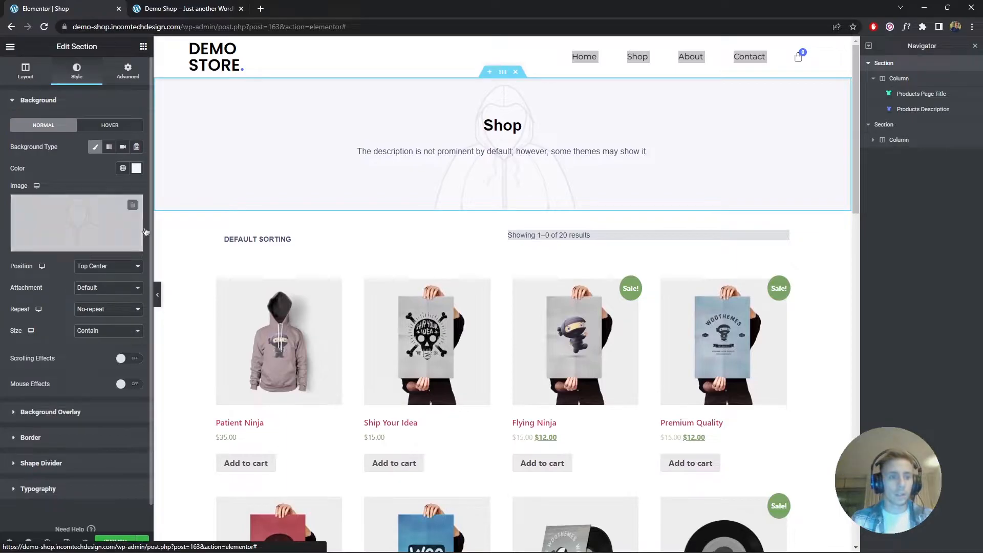
pyautogui.click(132, 204)
pyautogui.click(134, 168)
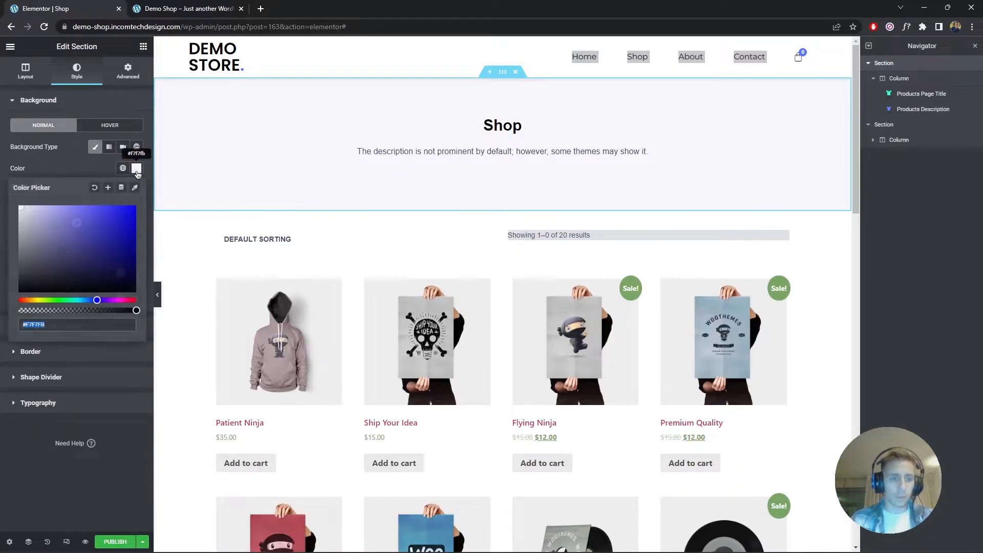
pyautogui.click(136, 169)
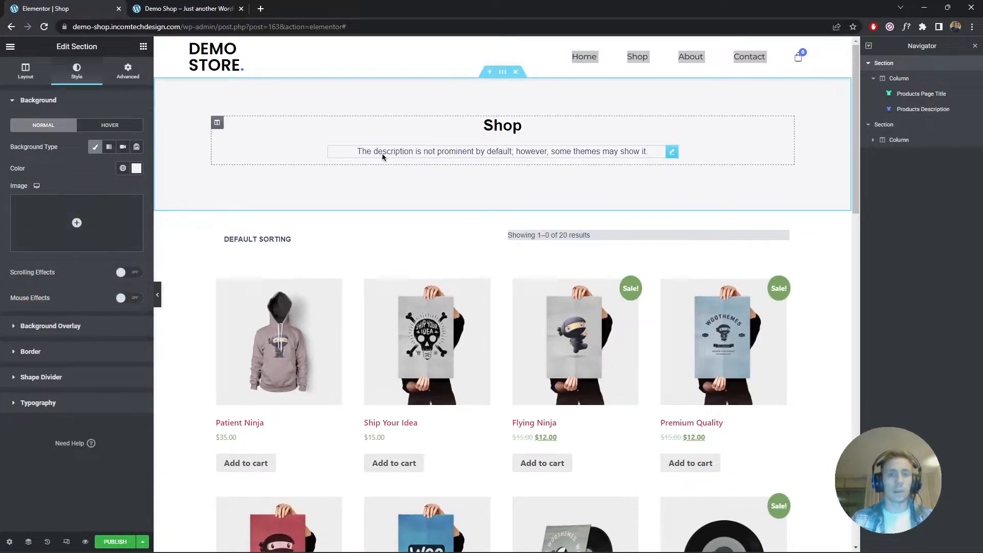
# Return to the live homepage, close the ColorPick readout and open the homepage for editing in Elementor.
pyautogui.click(184, 9)
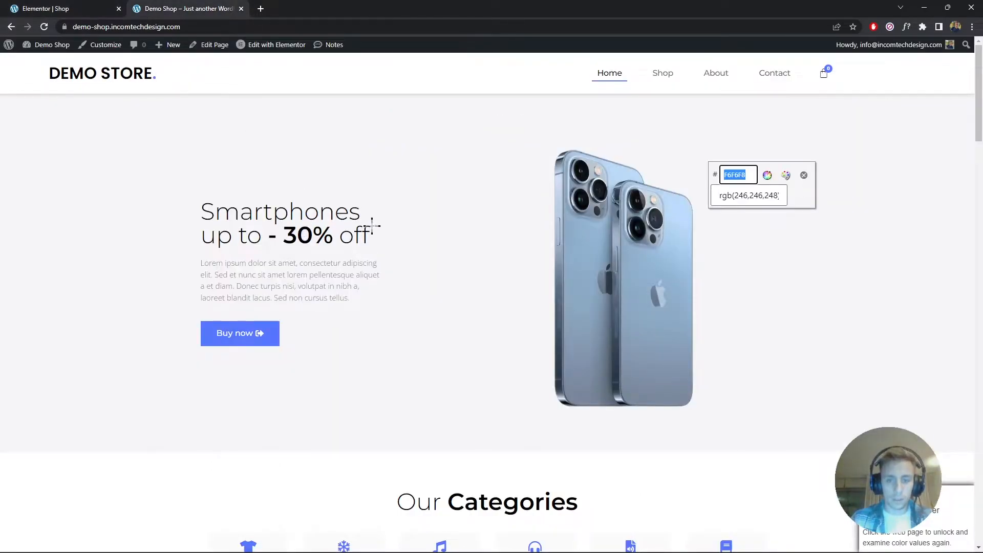
pyautogui.click(804, 176)
pyautogui.scroll(-4, 641, 219)
pyautogui.scroll(4, 641, 219)
pyautogui.click(272, 49)
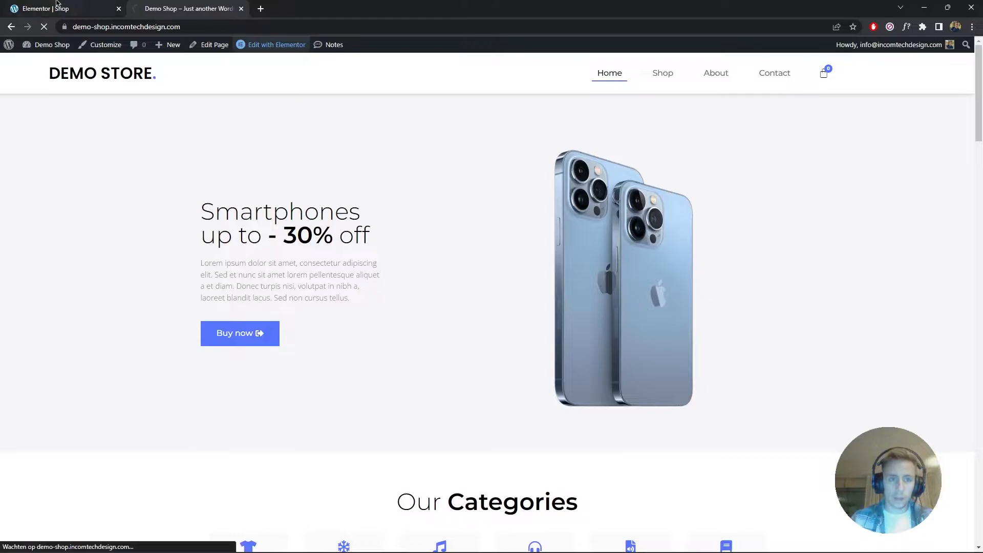
# Close the Navigator in both the Shop template editor and the homepage editor.
pyautogui.click(59, 7)
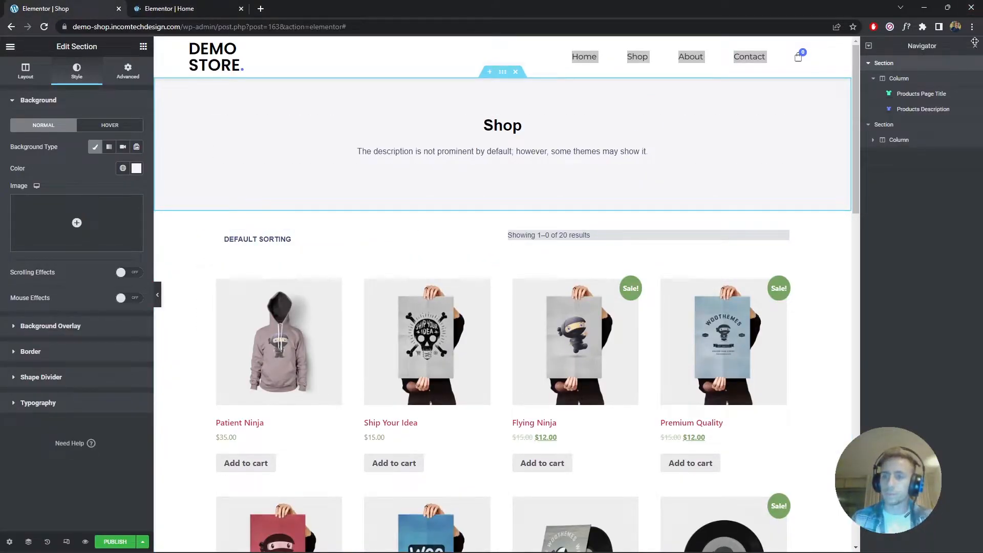
pyautogui.click(975, 46)
pyautogui.click(174, 15)
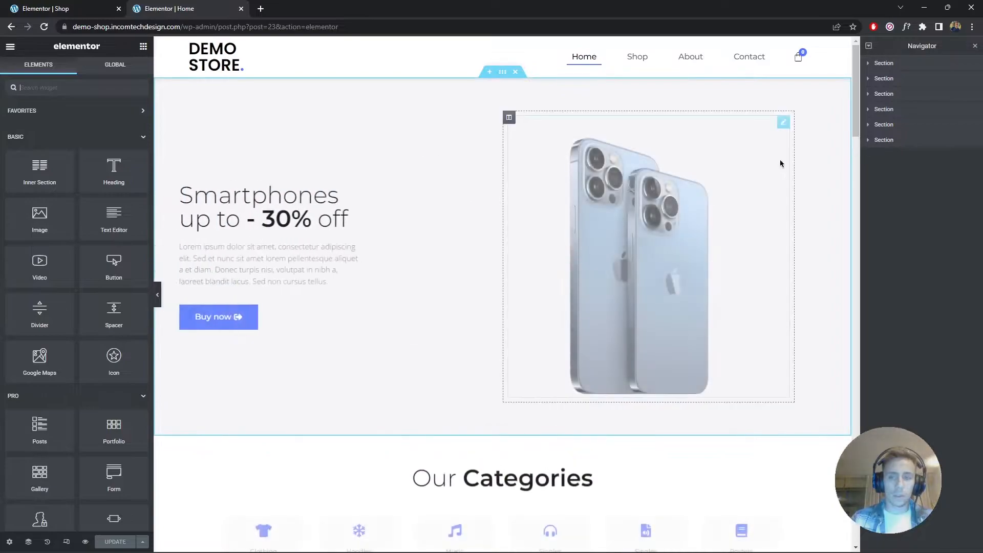
pyautogui.click(976, 46)
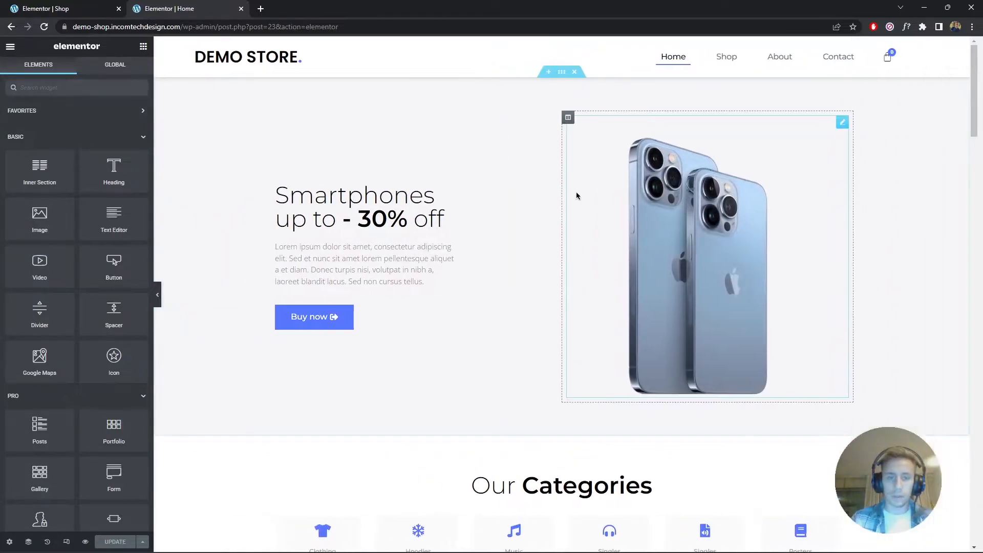
# Copy the homepage's "Our Categories" heading into the Shop template's title section and delete the original Shop page title widget.
pyautogui.scroll(-4, 579, 195)
pyautogui.rightClick(546, 286)
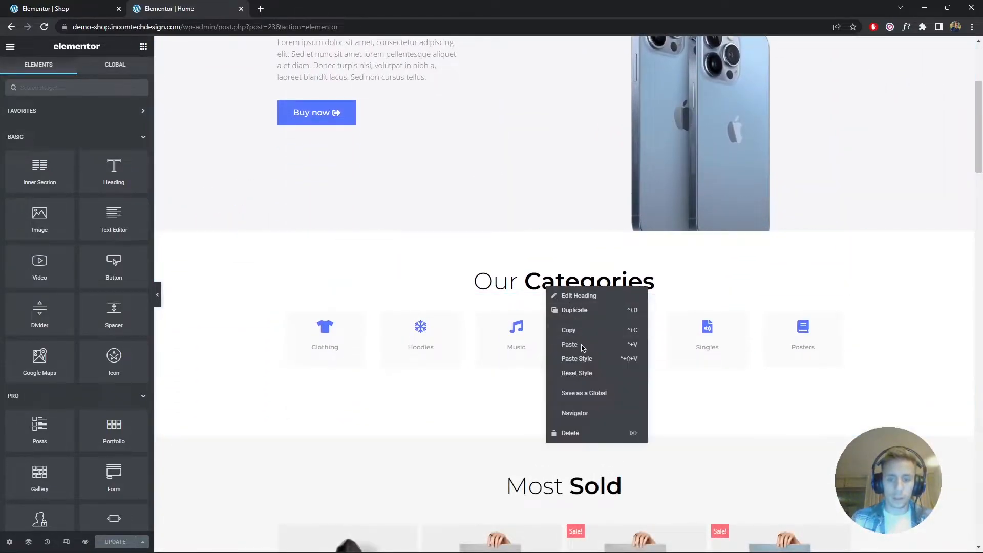
pyautogui.click(582, 337)
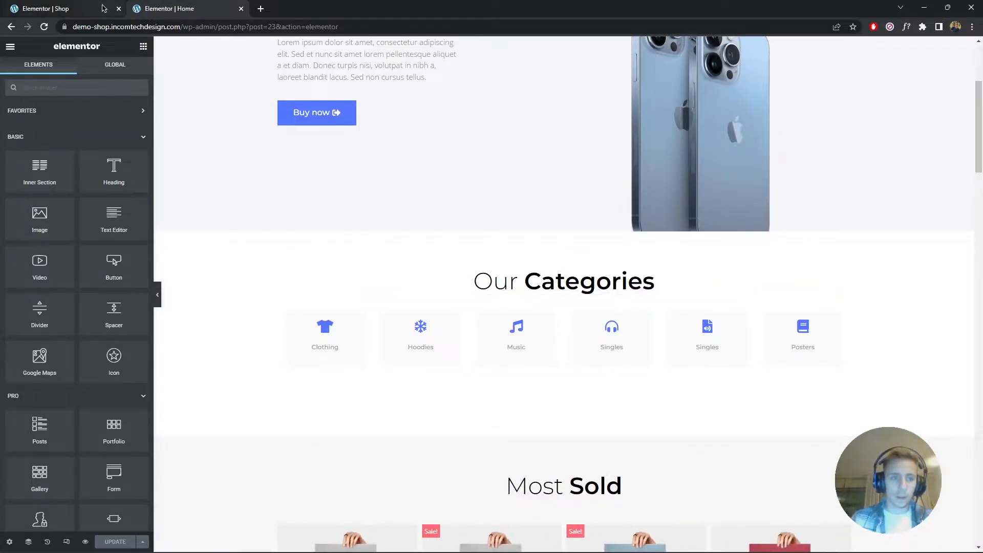
pyautogui.click(105, 9)
pyautogui.rightClick(543, 136)
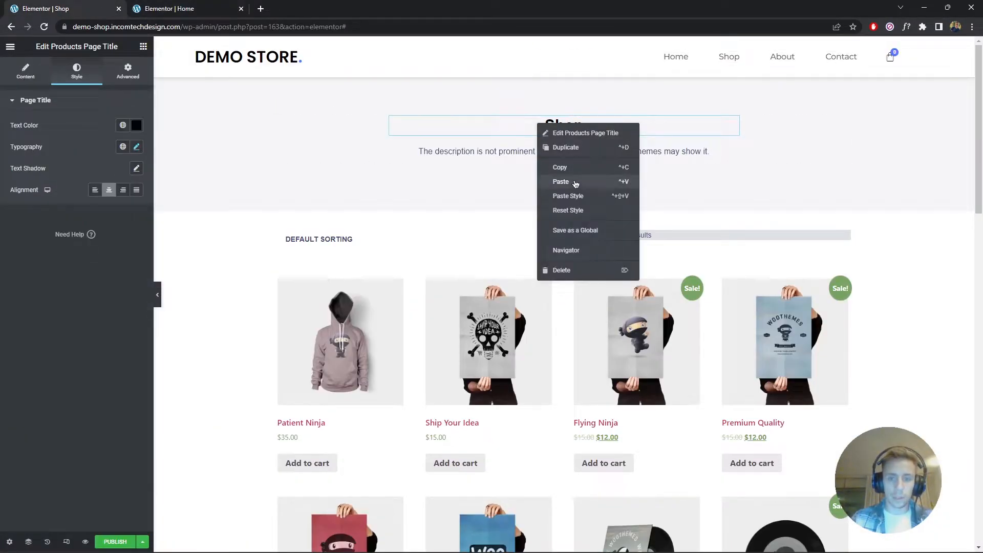
pyautogui.click(556, 182)
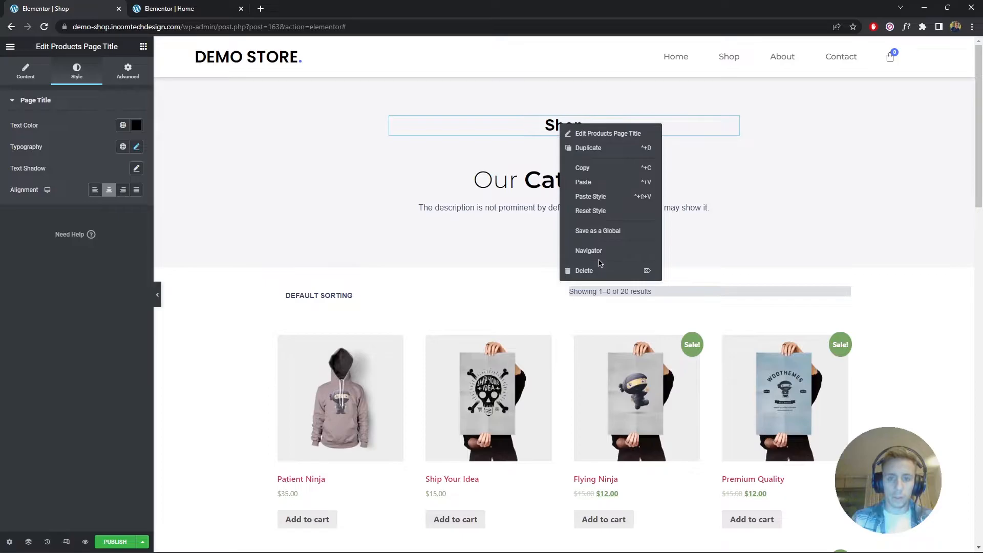
pyautogui.click(601, 270)
# Set the pasted heading's top margin to 0 em and replace Categories with Shop in its title, keeping the bold span.
pyautogui.click(615, 160)
pyautogui.click(128, 70)
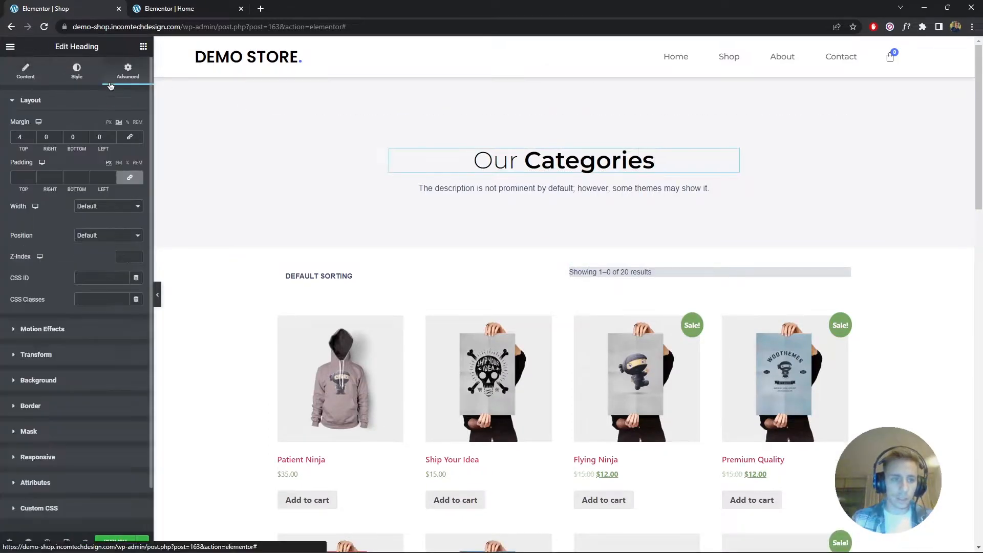
pyautogui.write('0')
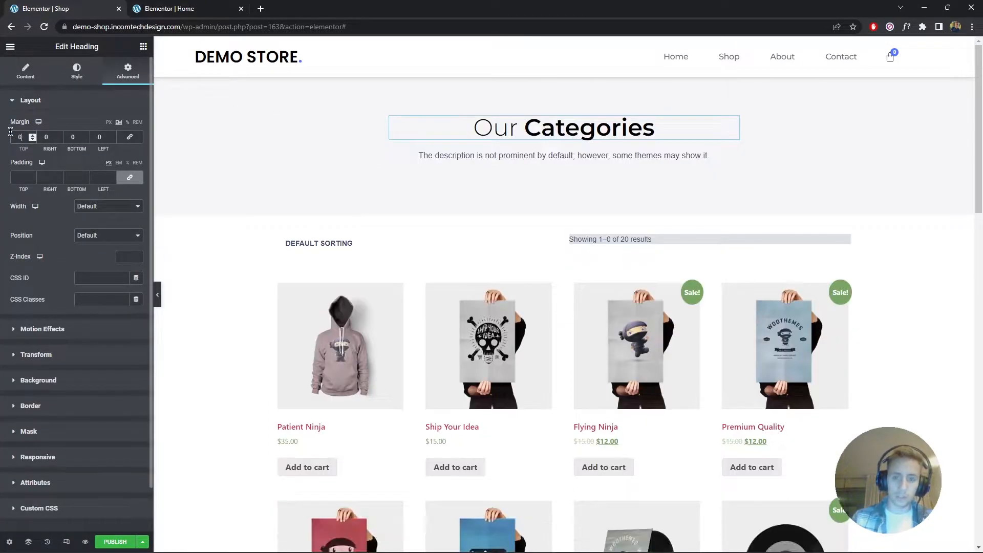
pyautogui.click(19, 72)
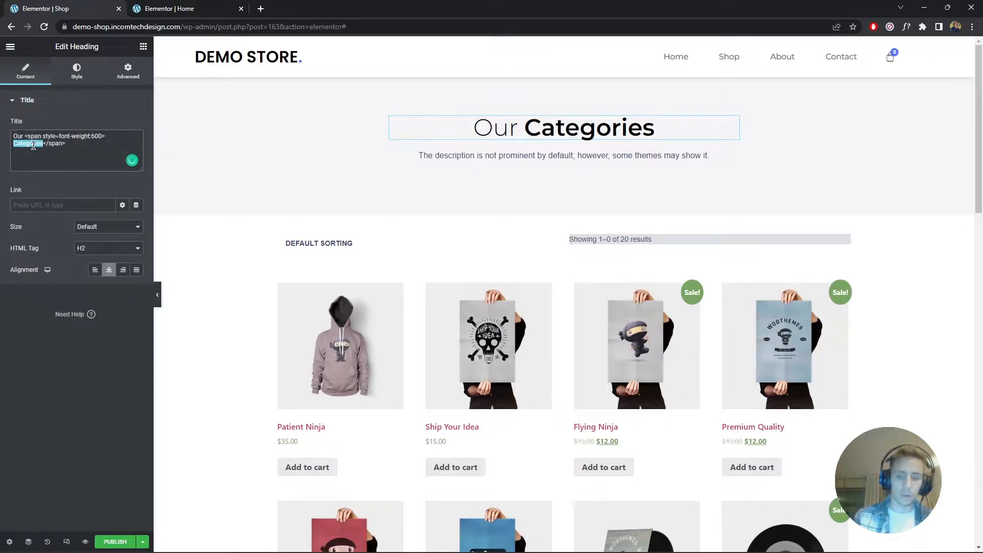
pyautogui.write('Shop')
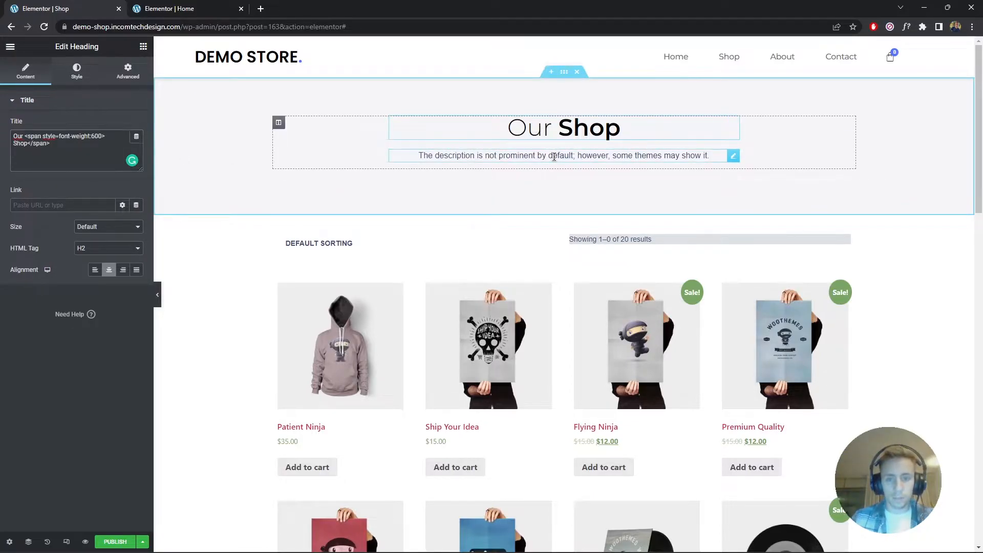
# Delete the products description widget below the "Our Shop" heading.
pyautogui.click(556, 155)
pyautogui.rightClick(555, 156)
pyautogui.click(582, 305)
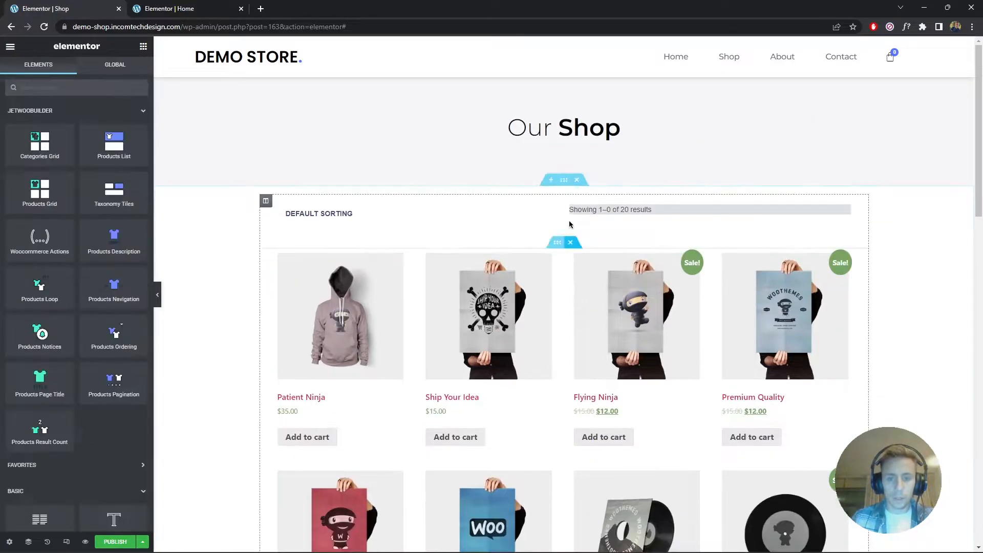
# Inspect the settings of the Products Ordering, Products Result Count and Products Loop widgets.
pyautogui.click(373, 219)
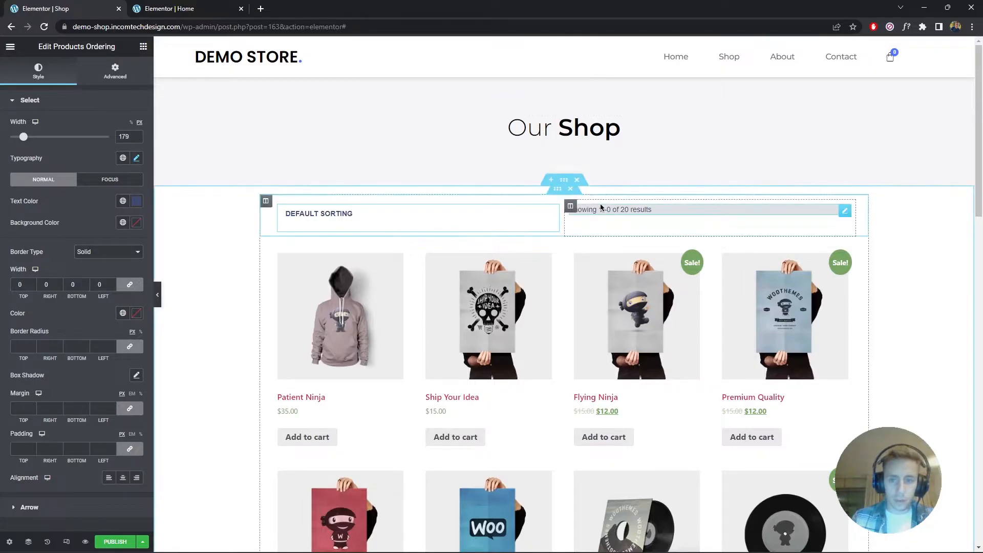
pyautogui.click(626, 210)
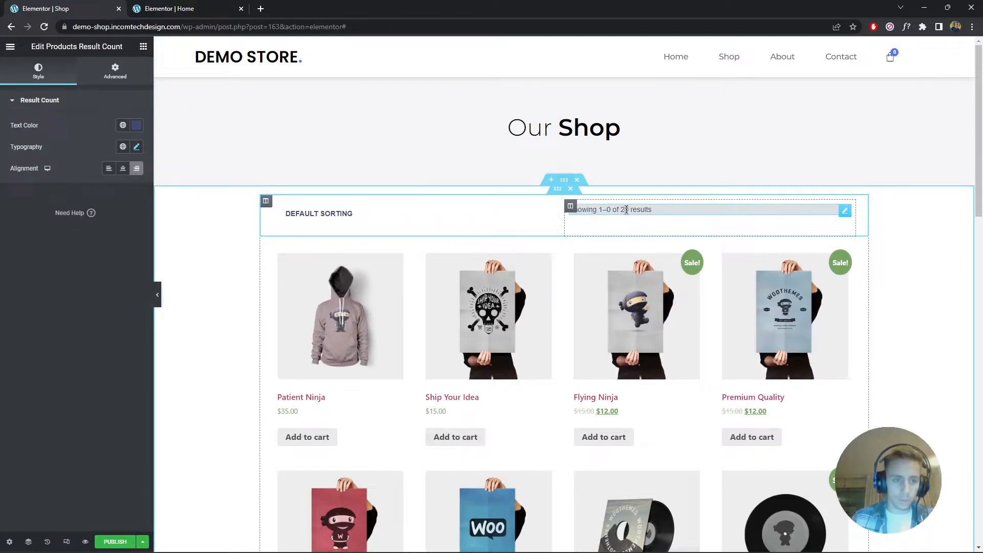
pyautogui.scroll(-15, 416, 272)
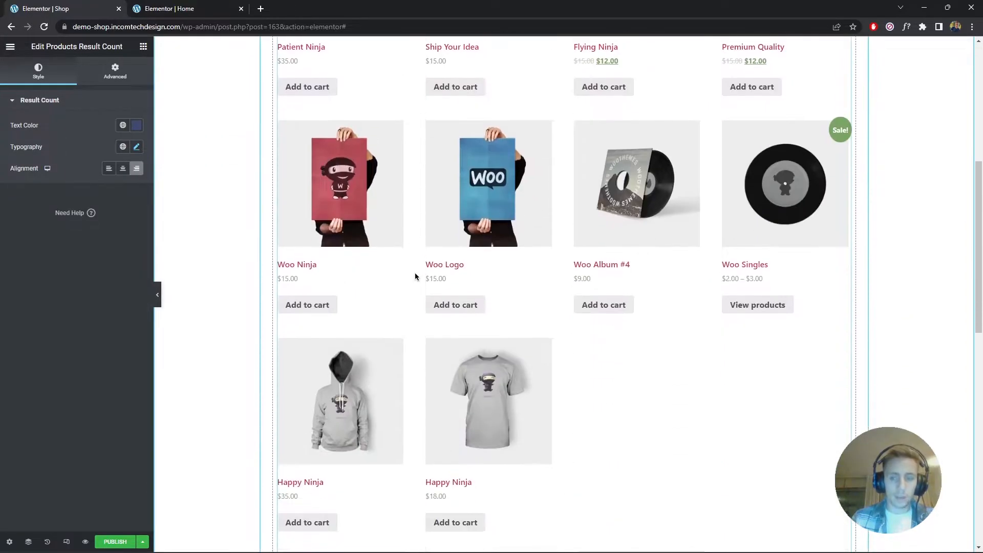
pyautogui.scroll(15, 476, 285)
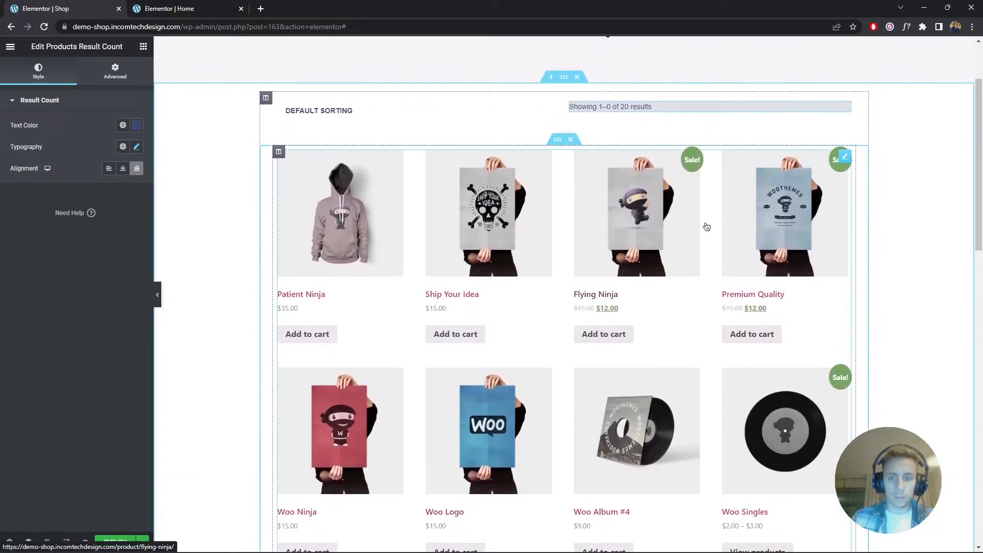
pyautogui.click(845, 155)
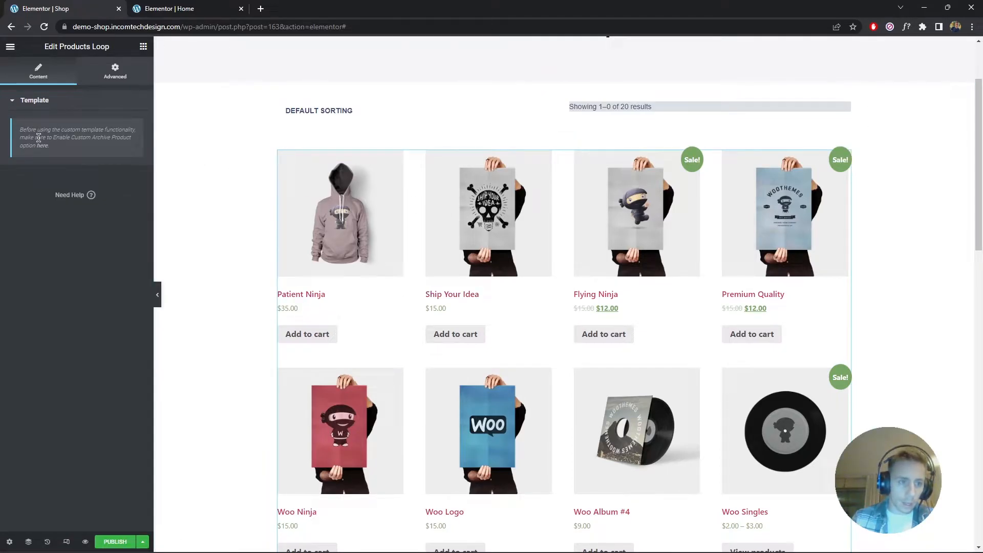
# Delete the Products Loop widget from the Shop template.
pyautogui.click(141, 47)
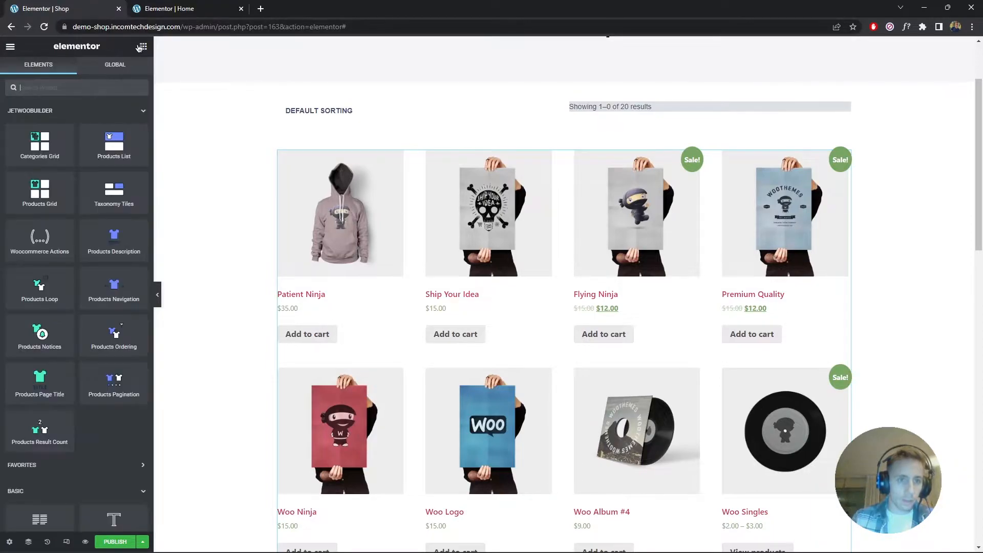
pyautogui.rightClick(427, 236)
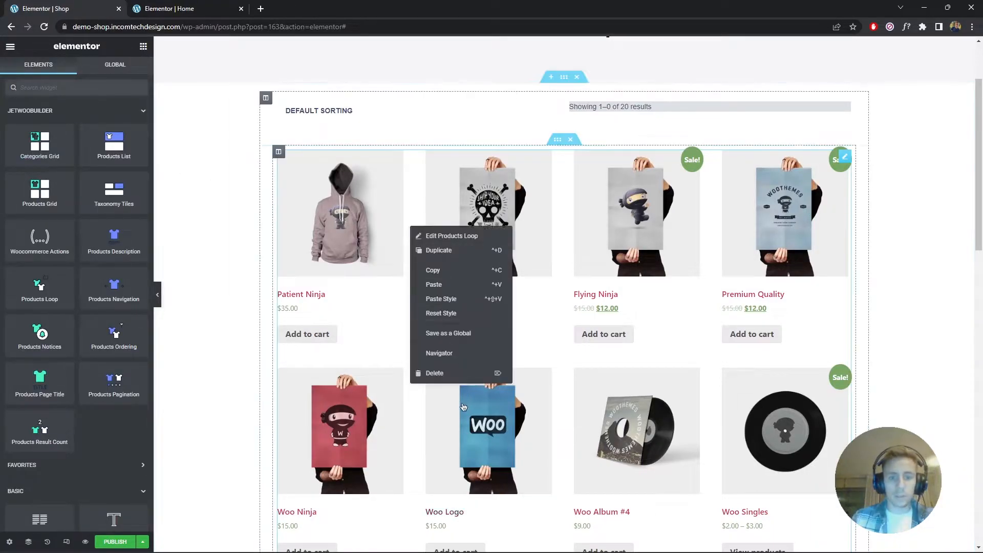
pyautogui.click(435, 450)
# Undock the Navigator and delete the lower inner section containing the divider and Products Pagination.
pyautogui.rightClick(363, 163)
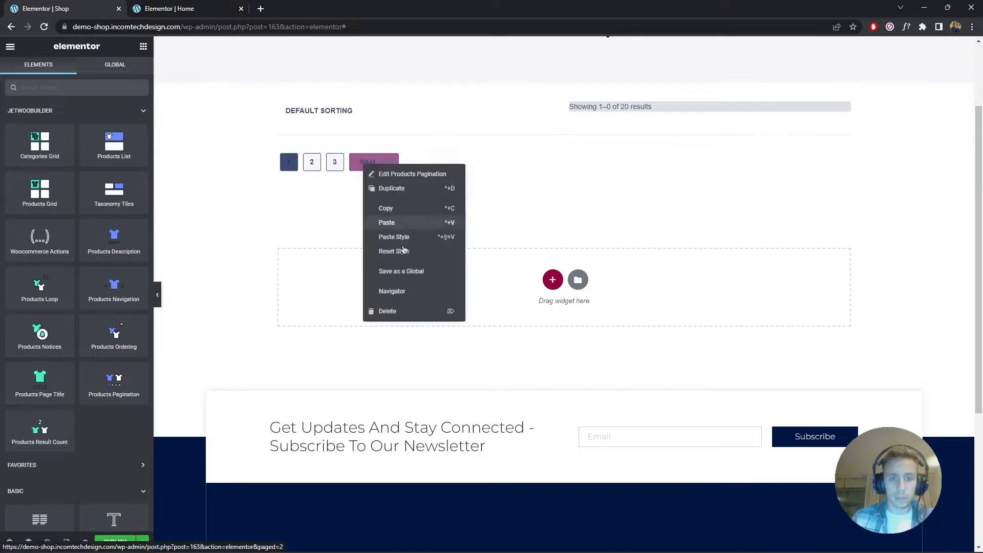
pyautogui.rightClick(525, 156)
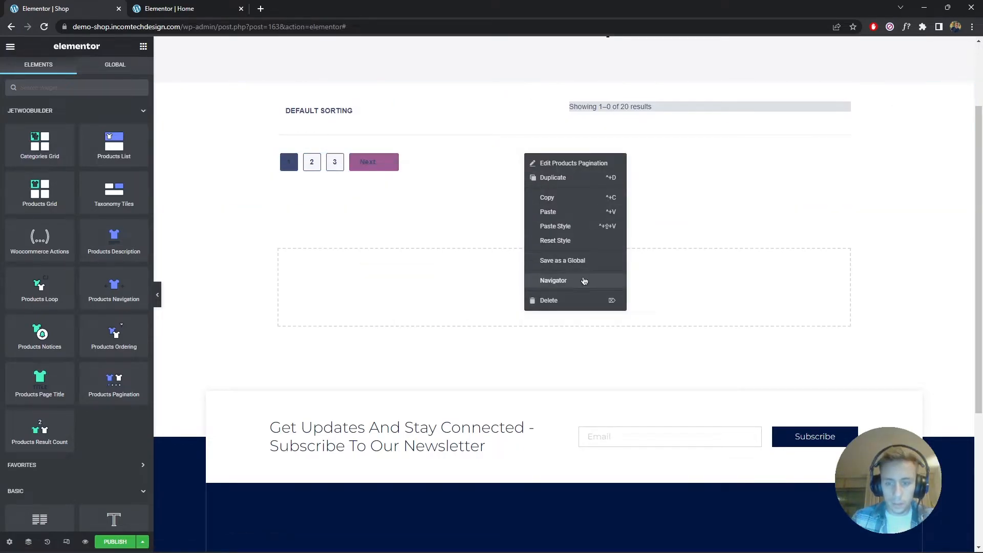
pyautogui.click(587, 279)
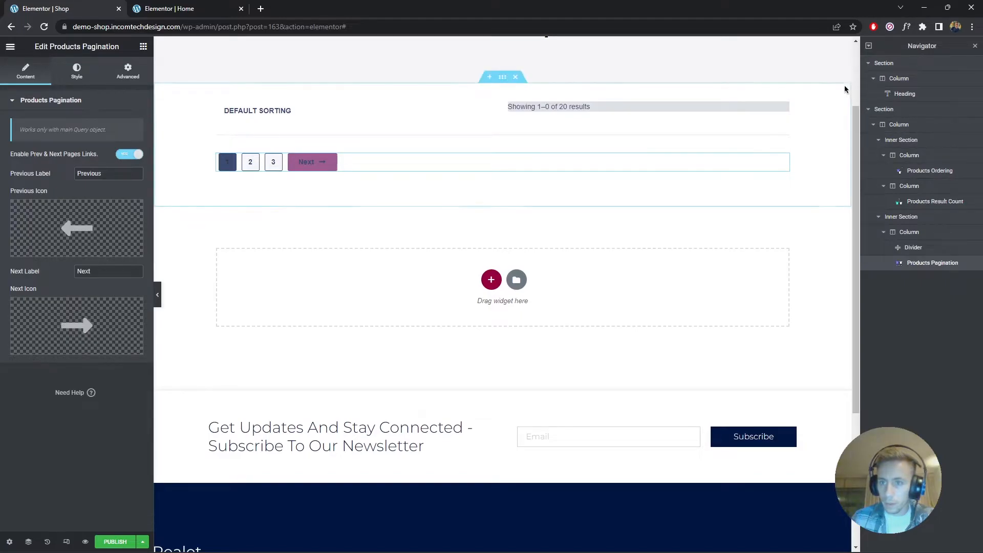
pyautogui.moveTo(894, 46); pyautogui.dragTo(860, 85)
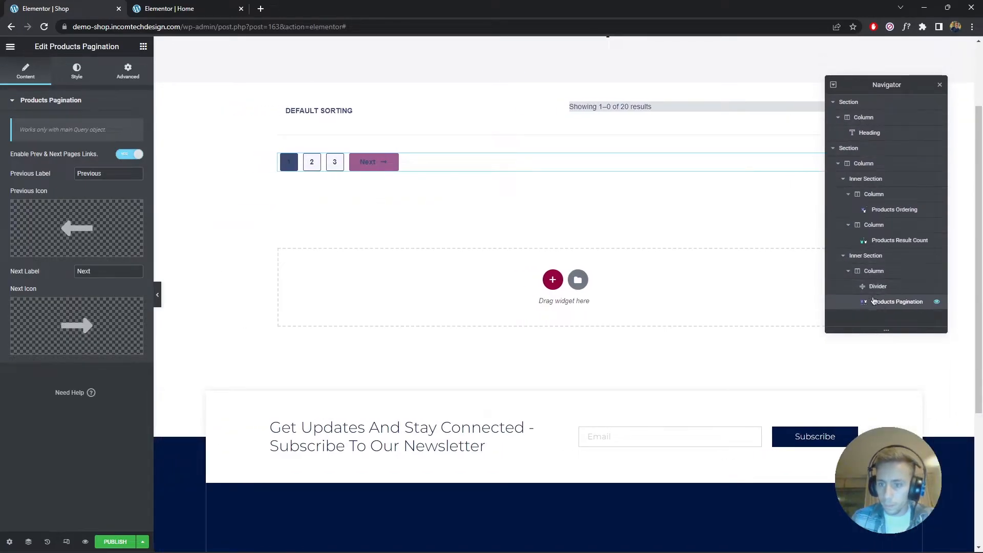
pyautogui.click(872, 257)
pyautogui.rightClick(873, 257)
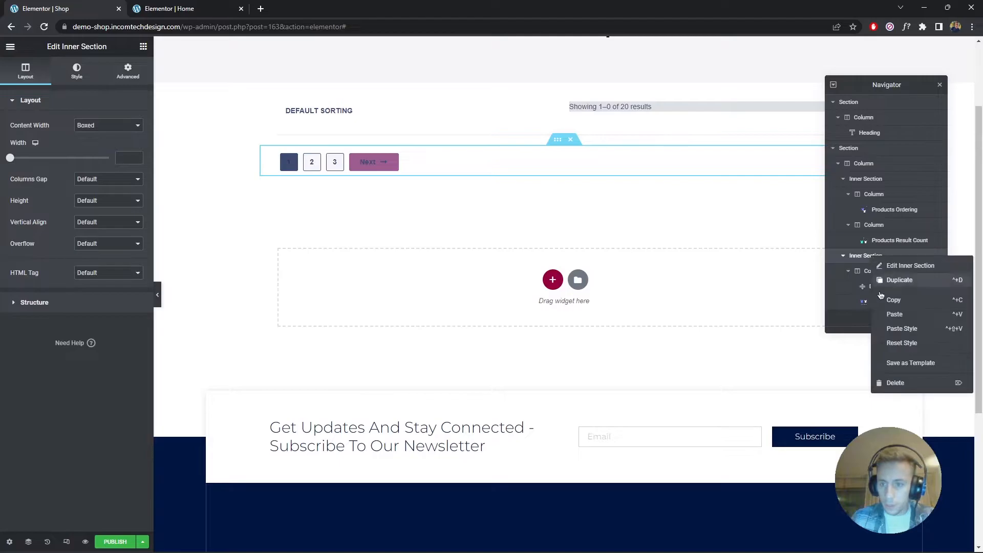
pyautogui.click(883, 385)
# Delete the Products Result Count widget and undo that deletion.
pyautogui.click(884, 243)
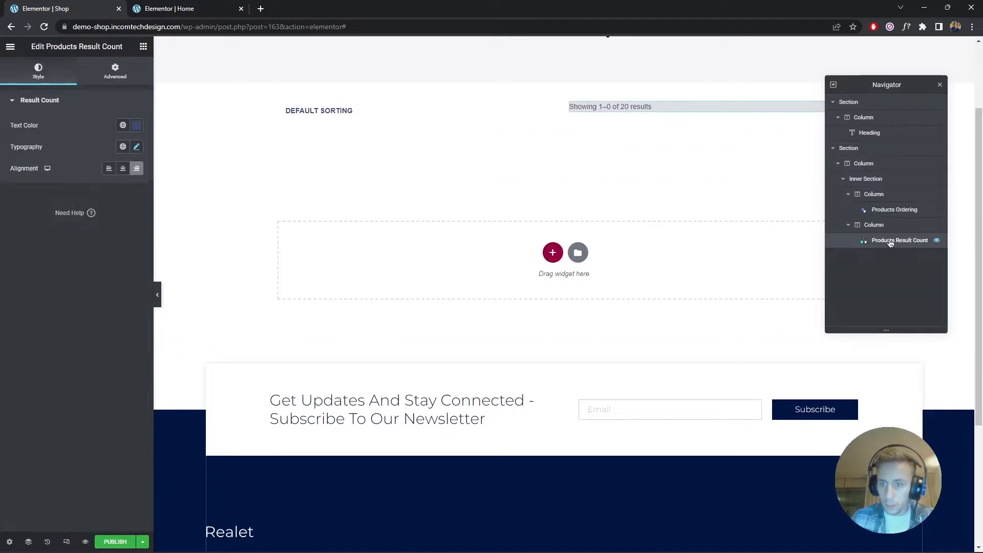
pyautogui.rightClick(896, 245)
pyautogui.click(877, 243)
pyautogui.rightClick(835, 242)
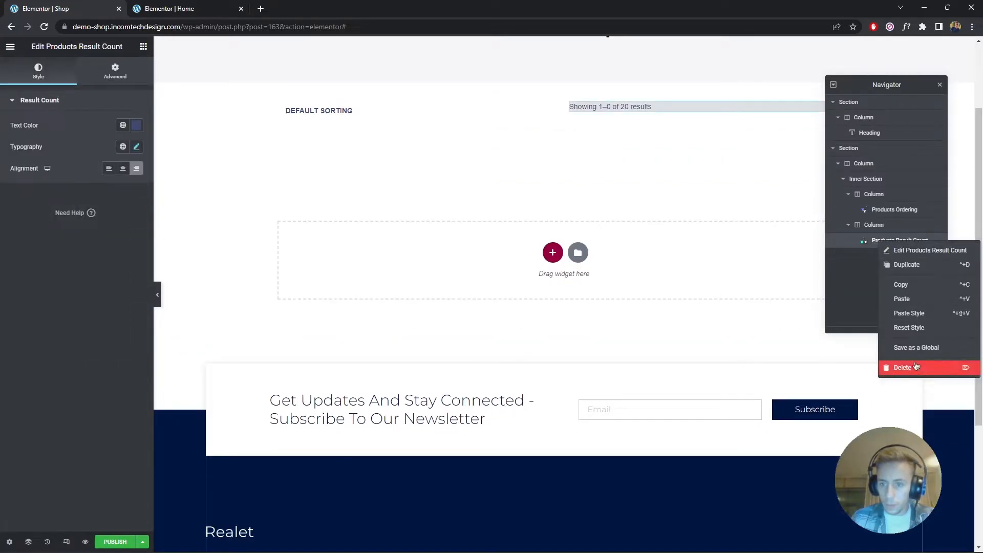
pyautogui.click(916, 370)
pyautogui.hotkey('ctrl', 'z')
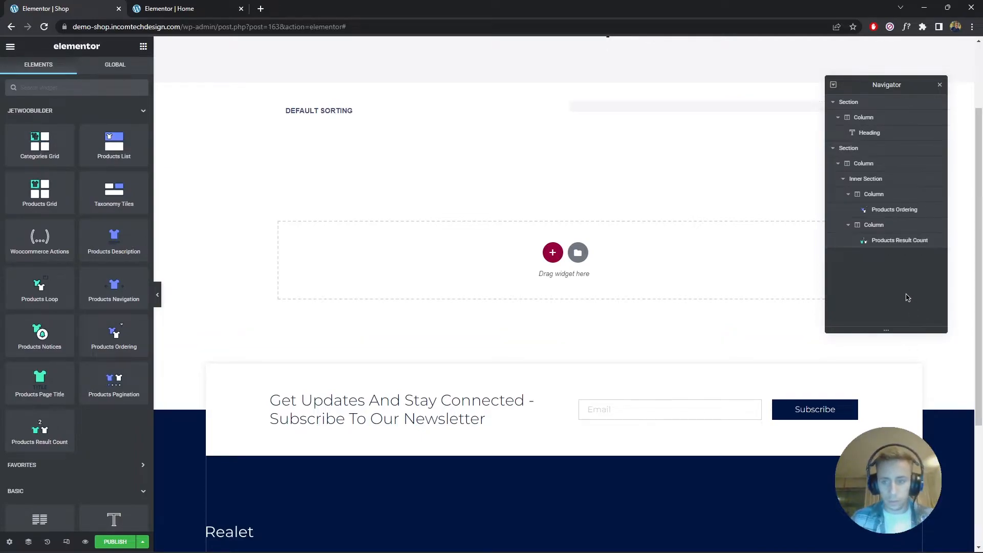
# Close the Navigator and add a Products Grid widget below the row with the sorting and result count.
pyautogui.click(939, 85)
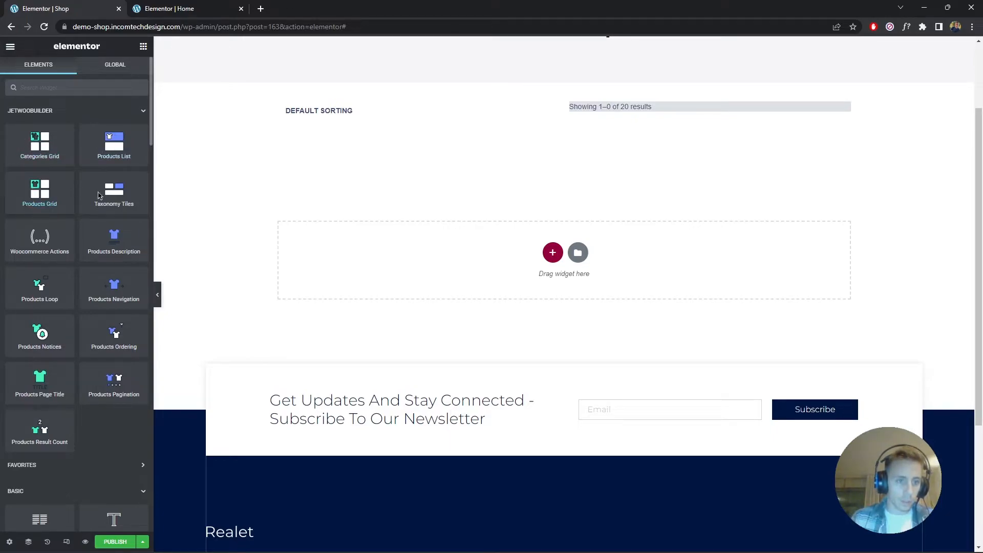
pyautogui.moveTo(36, 197); pyautogui.dragTo(581, 126)
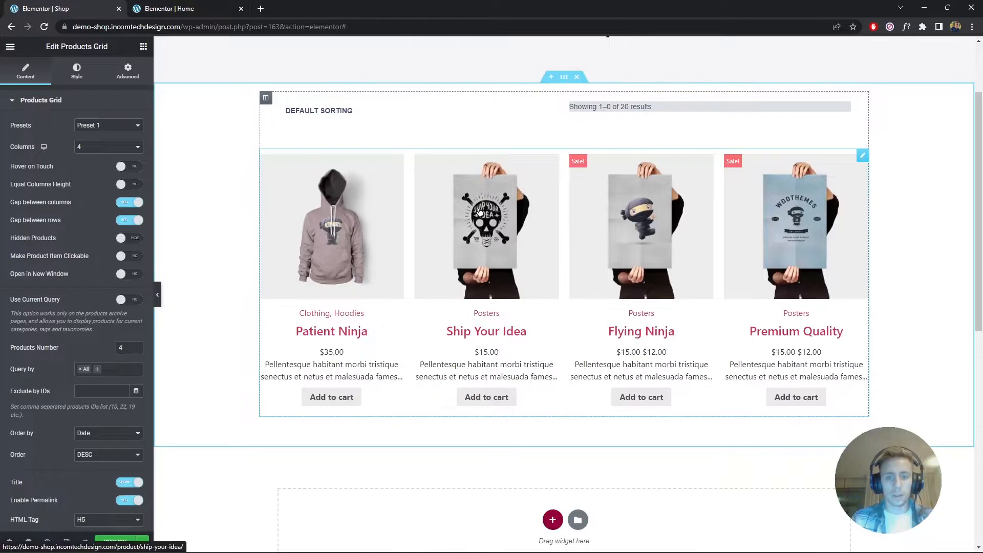
pyautogui.scroll(-8, 480, 211)
pyautogui.scroll(10, 478, 215)
pyautogui.scroll(-2, 462, 277)
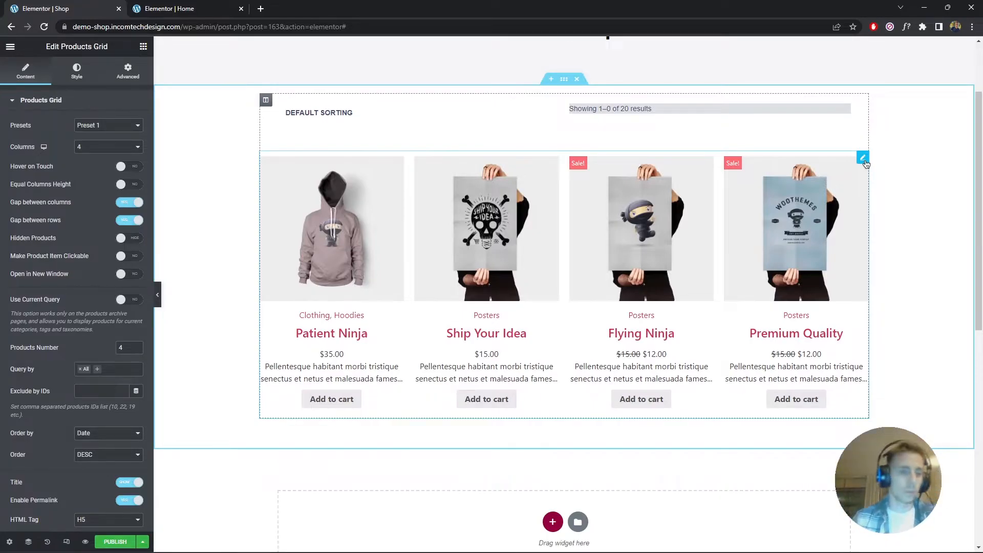
# Try the Products Grid with 3, 6 and 5 columns.
pyautogui.click(100, 152)
pyautogui.click(100, 153)
pyautogui.click(100, 153)
pyautogui.click(105, 175)
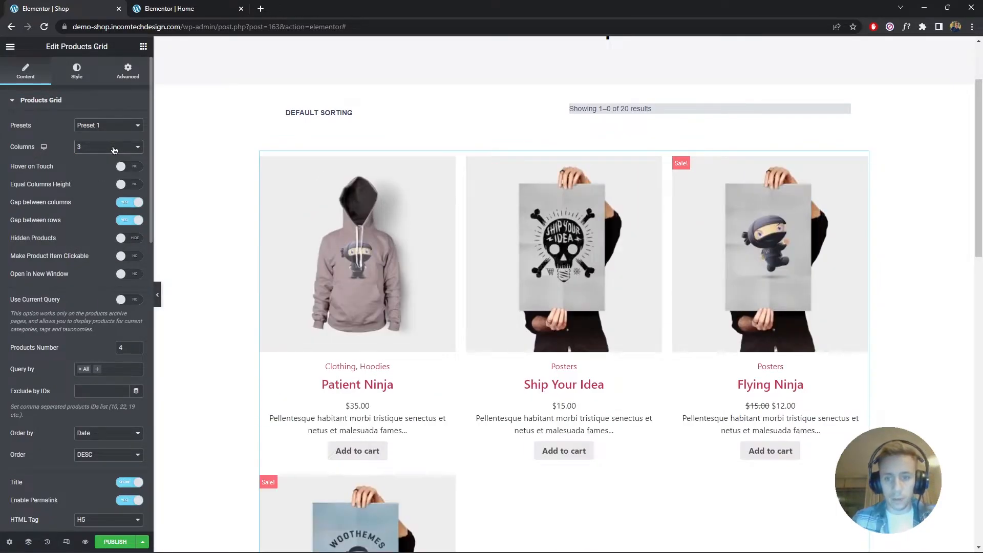
pyautogui.click(114, 150)
pyautogui.click(110, 200)
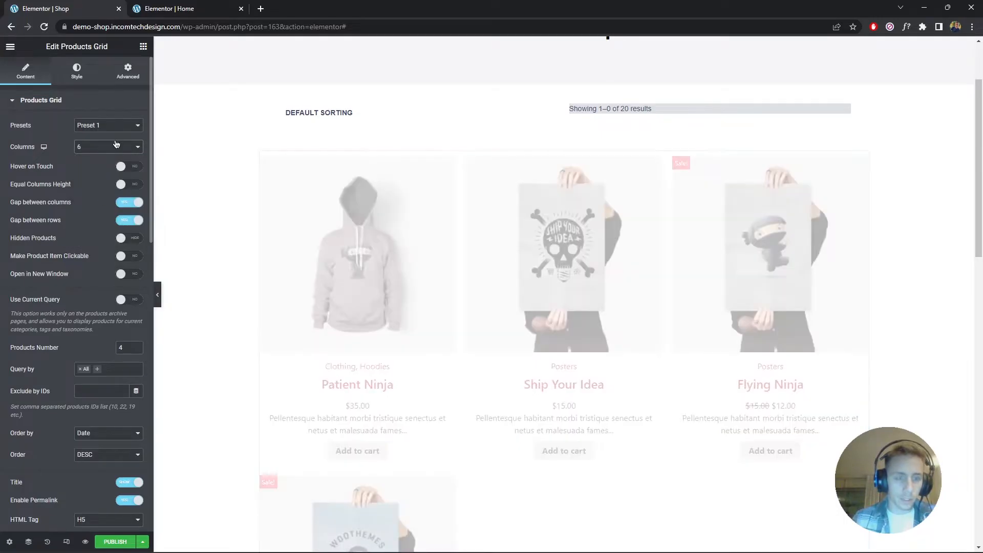
pyautogui.click(116, 146)
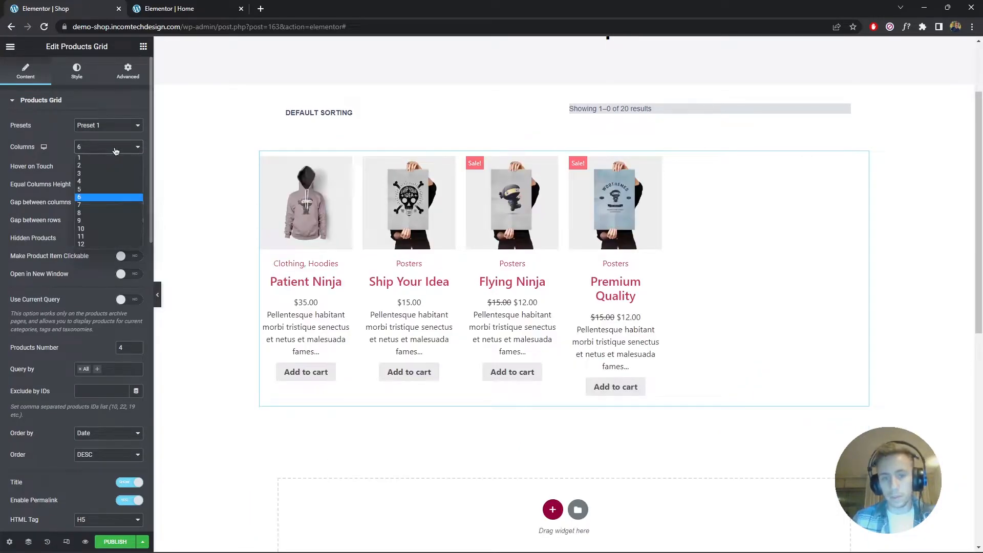
pyautogui.click(100, 191)
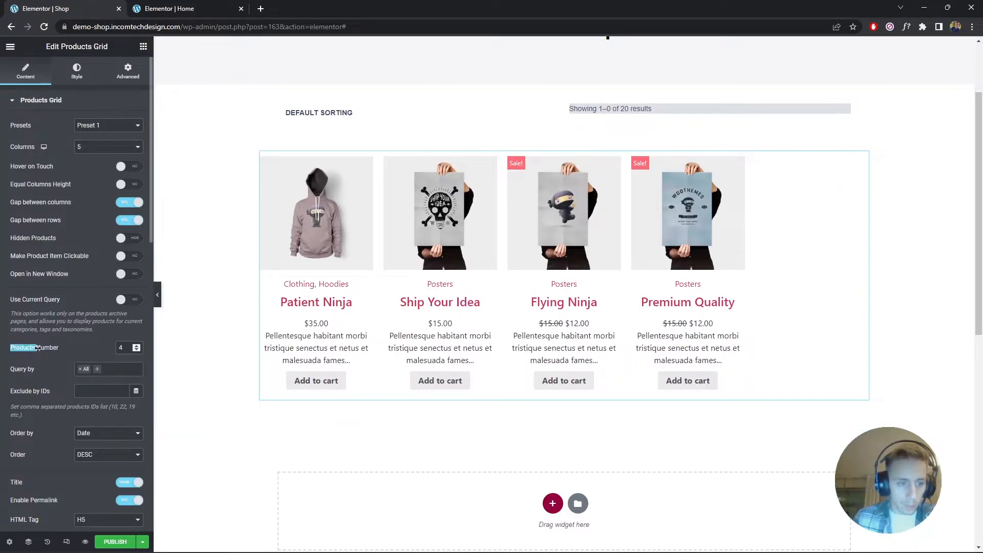
# Clear the Products Number limit of the Products Grid and set its columns to 4.
pyautogui.press('BackSpace')
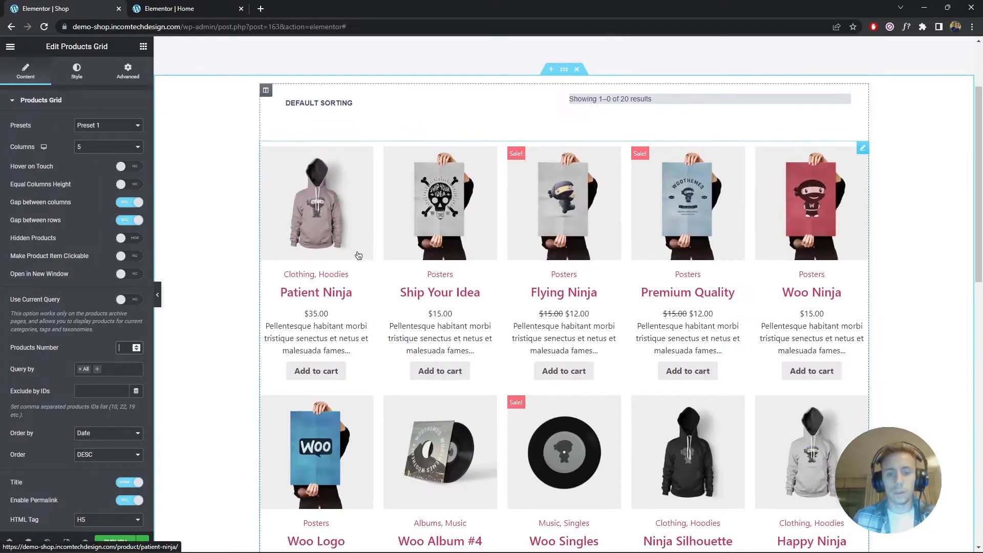
pyautogui.scroll(-20, 358, 255)
pyautogui.scroll(10, 358, 255)
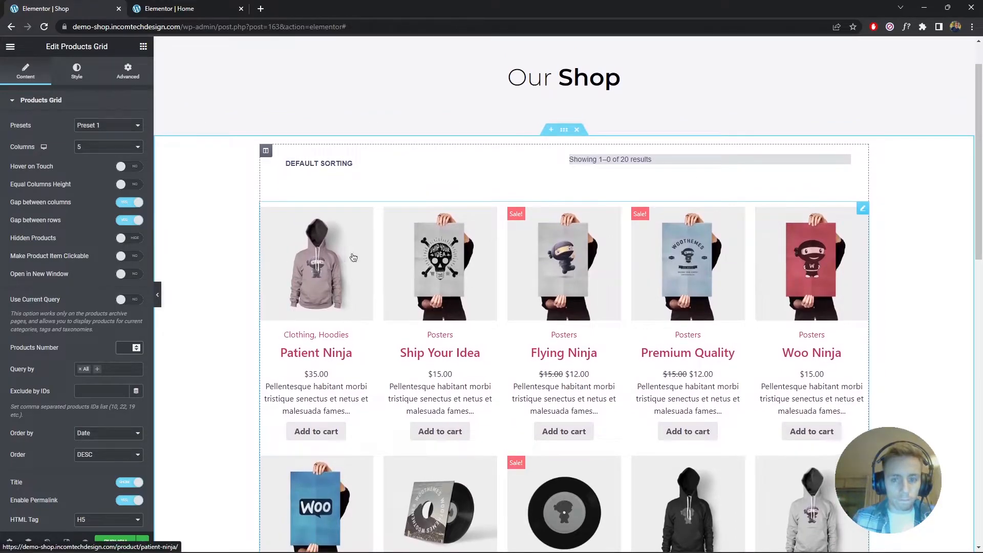
pyautogui.click(105, 147)
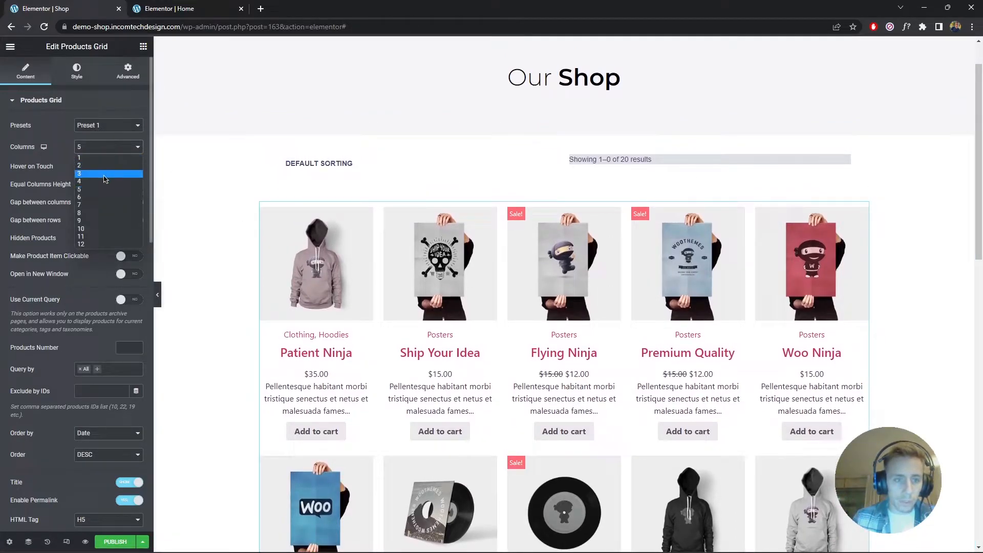
pyautogui.click(104, 182)
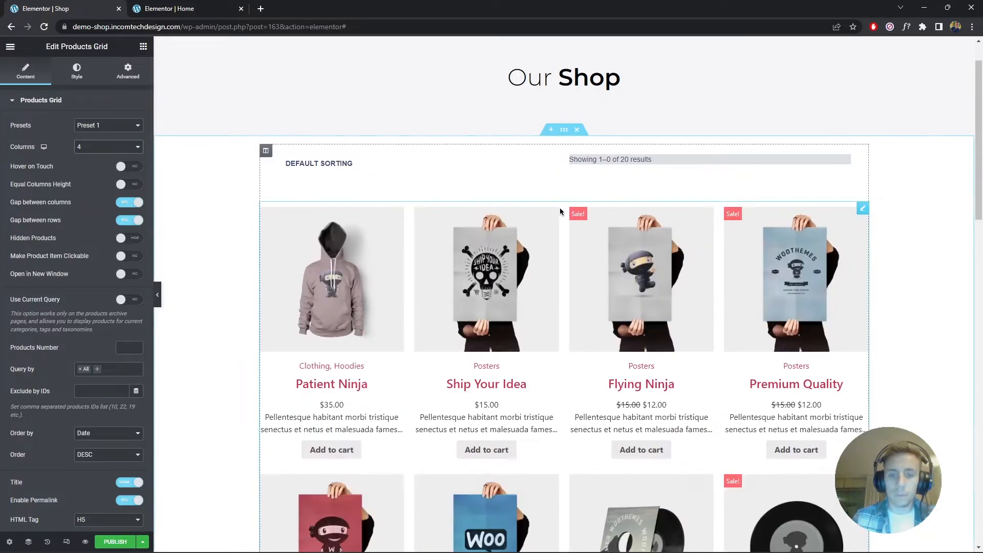
pyautogui.scroll(-10, 560, 207)
pyautogui.scroll(13, 562, 235)
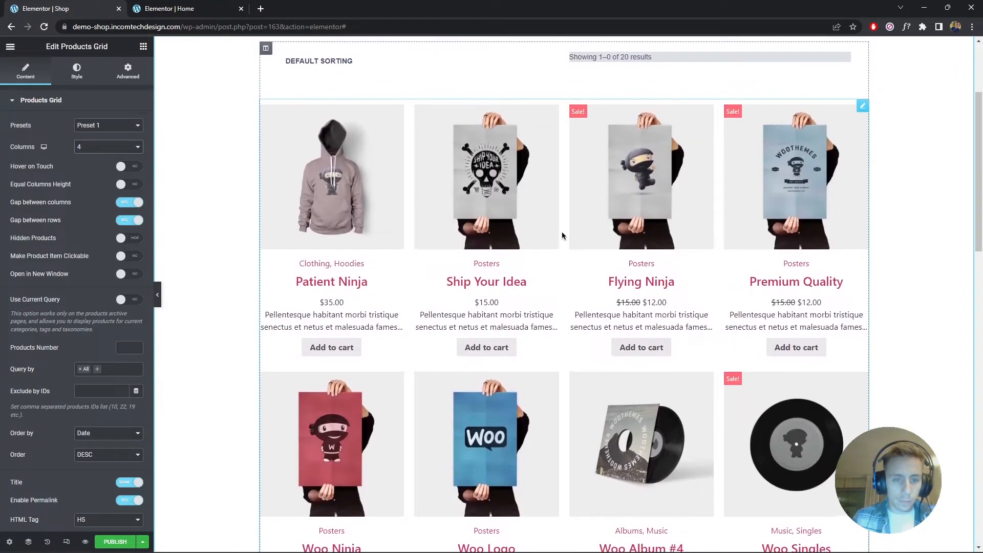
pyautogui.scroll(3, 562, 233)
# Reselect the Products Grid and try Preset 2 on it.
pyautogui.click(594, 206)
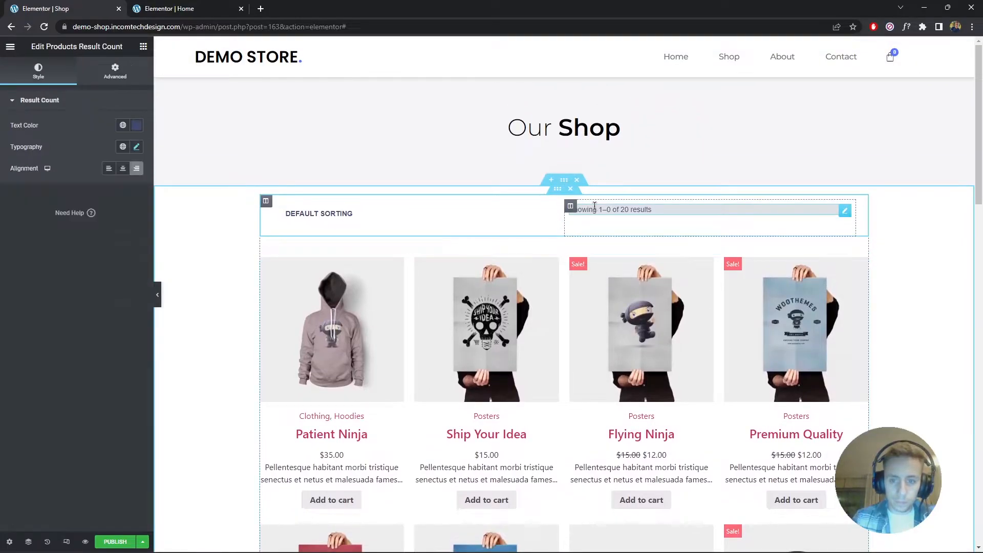
pyautogui.scroll(-3, 594, 205)
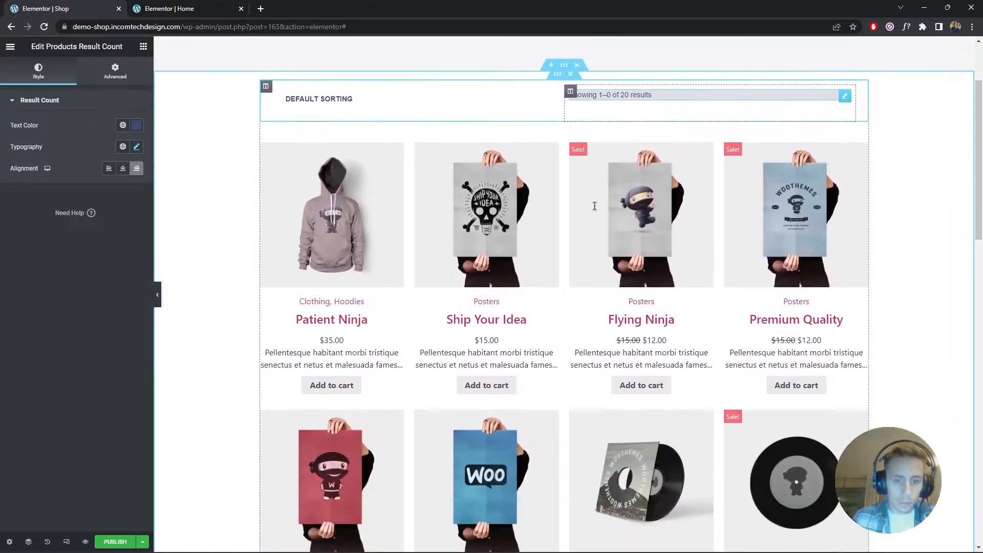
pyautogui.click(863, 106)
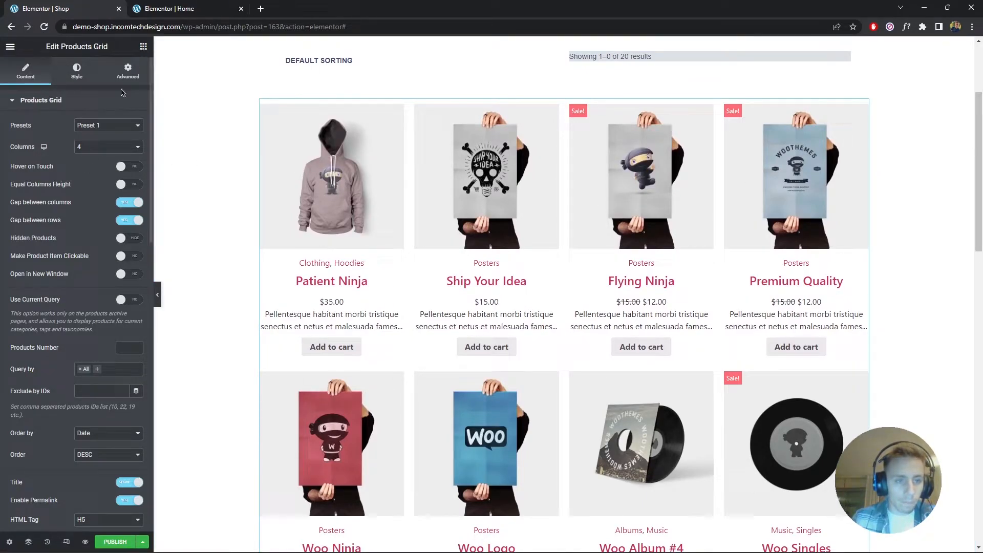
pyautogui.click(130, 126)
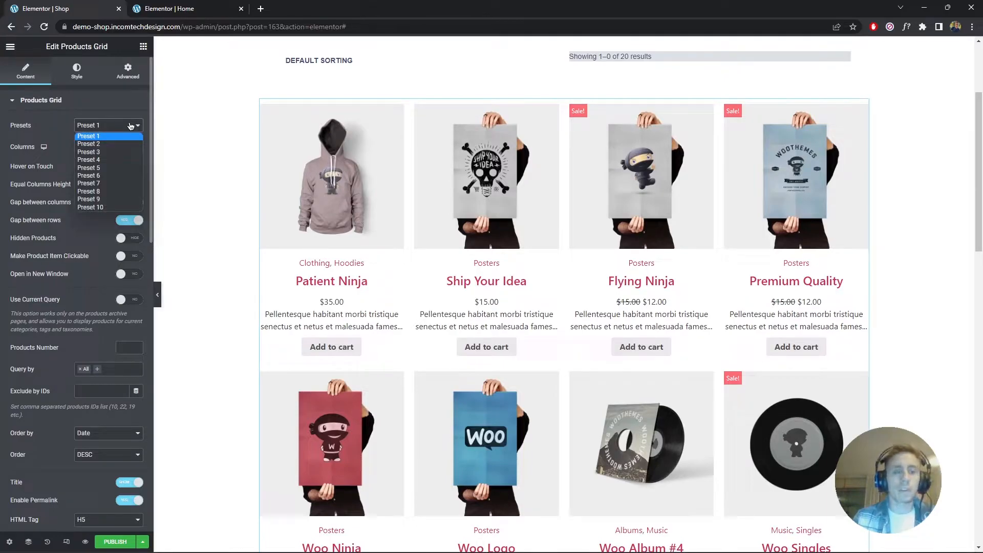
pyautogui.click(111, 144)
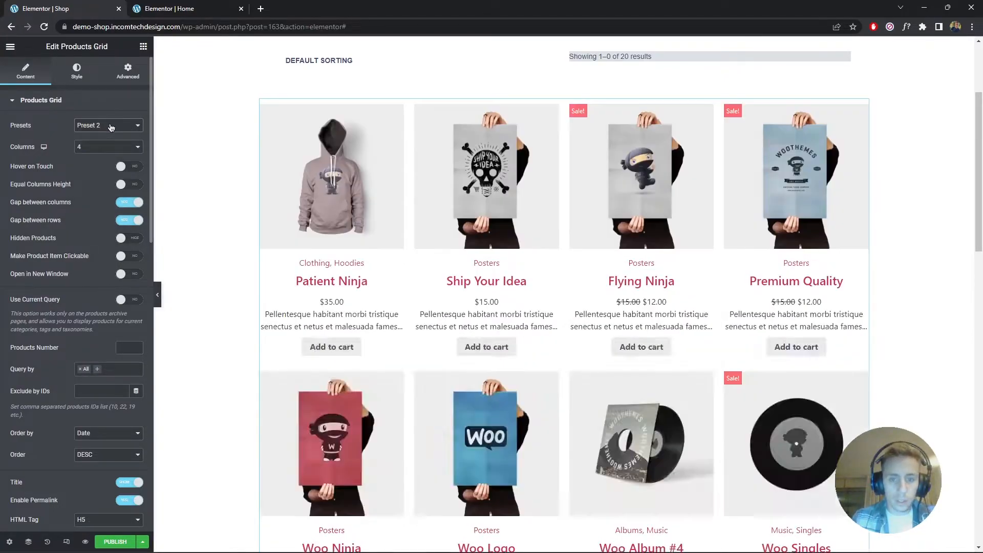
pyautogui.click(110, 127)
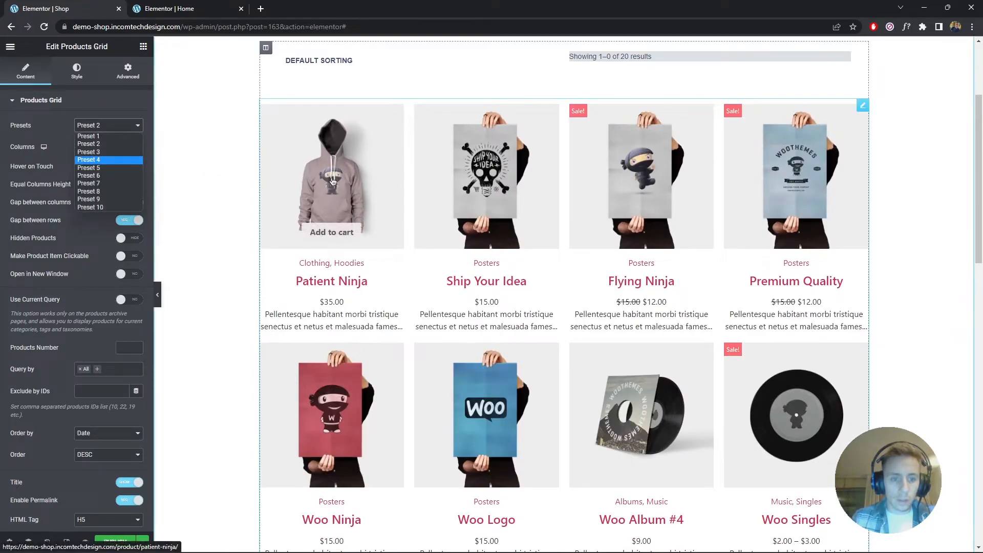
pyautogui.click(122, 123)
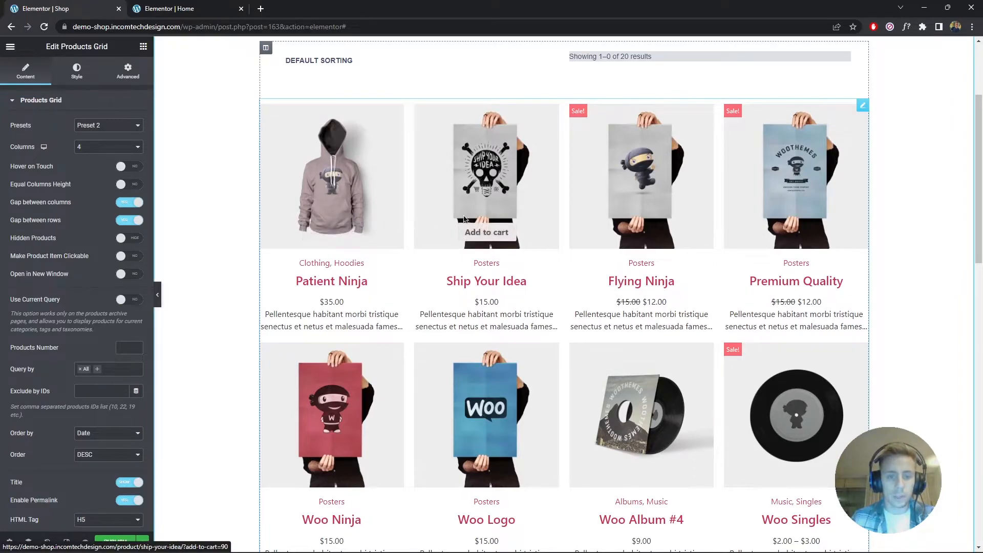
# Try Presets 3, 4 and 5 on the Products Grid to compare their hover layouts.
pyautogui.click(123, 102)
pyautogui.click(122, 107)
pyautogui.click(119, 125)
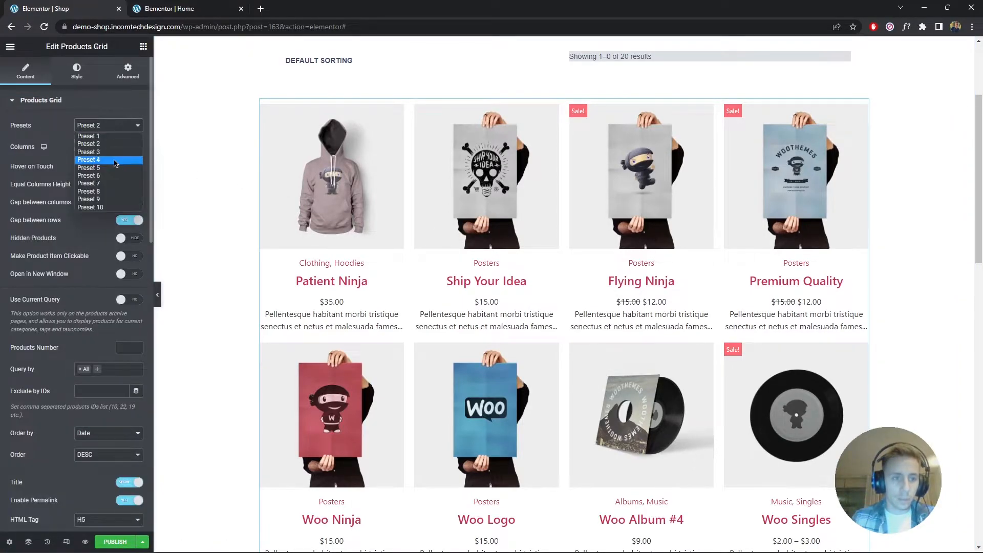
pyautogui.click(116, 153)
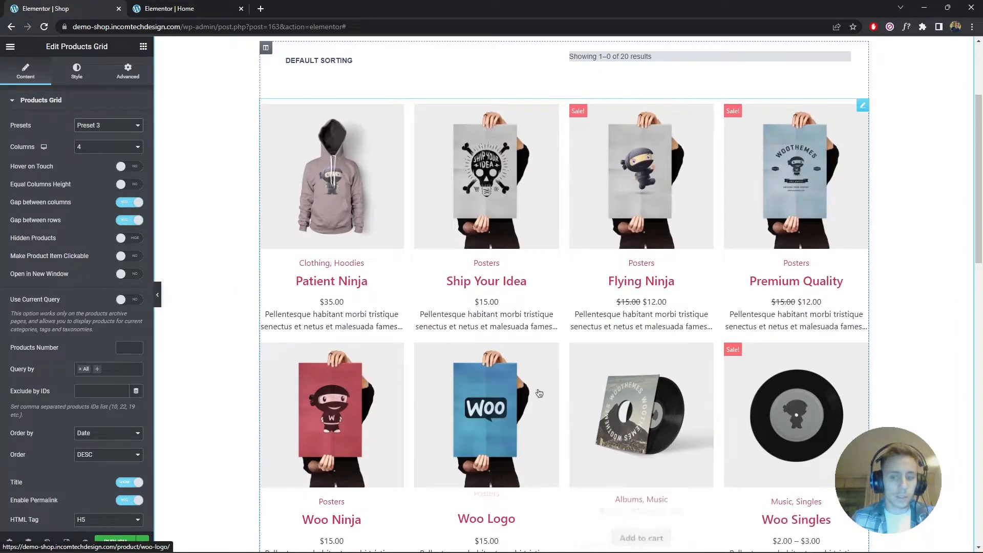
pyautogui.click(112, 106)
pyautogui.click(112, 102)
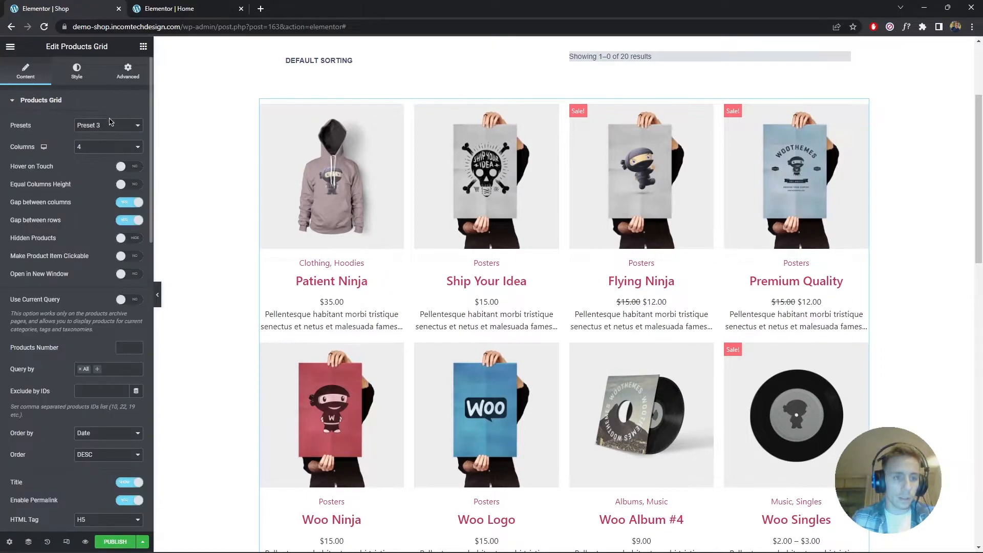
pyautogui.click(108, 125)
pyautogui.click(108, 169)
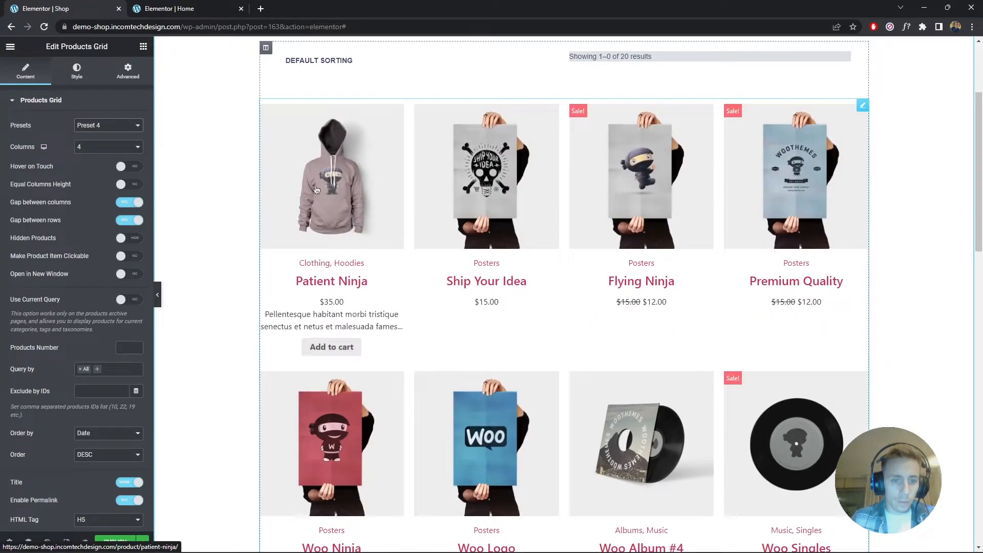
pyautogui.click(105, 125)
pyautogui.click(113, 171)
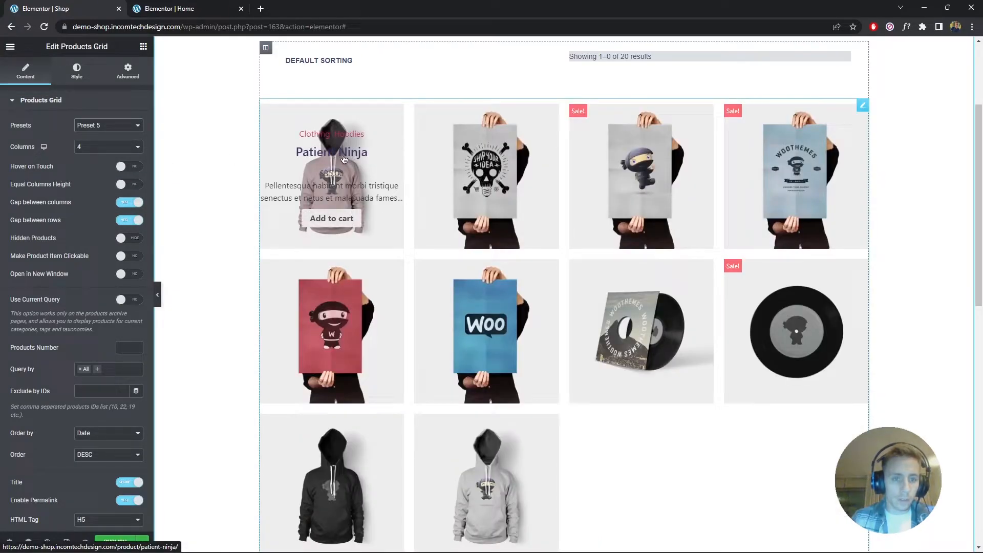
# Apply Preset 2 to the Products Grid, with the cart button overlaid on the product image on hover.
pyautogui.click(105, 125)
pyautogui.click(113, 143)
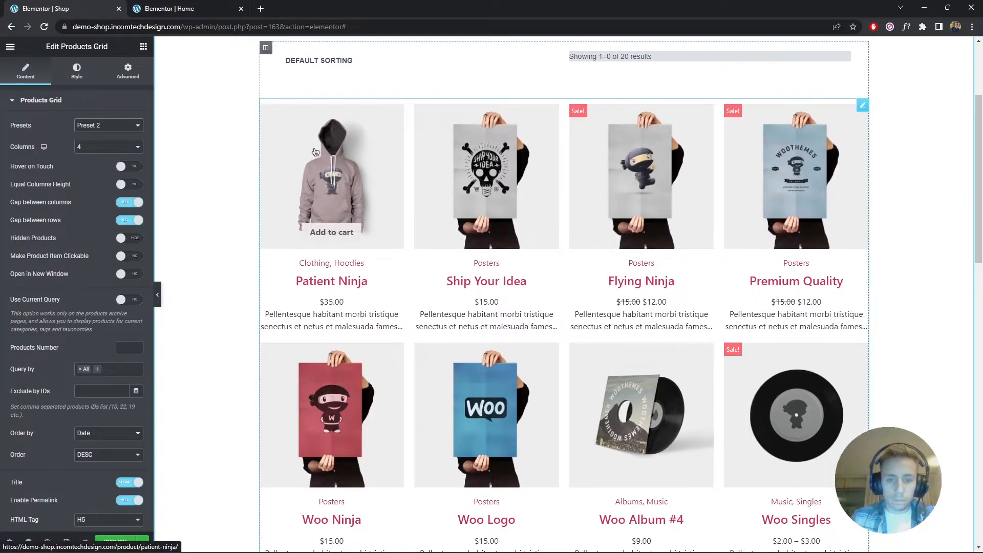
pyautogui.scroll(2, 261, 153)
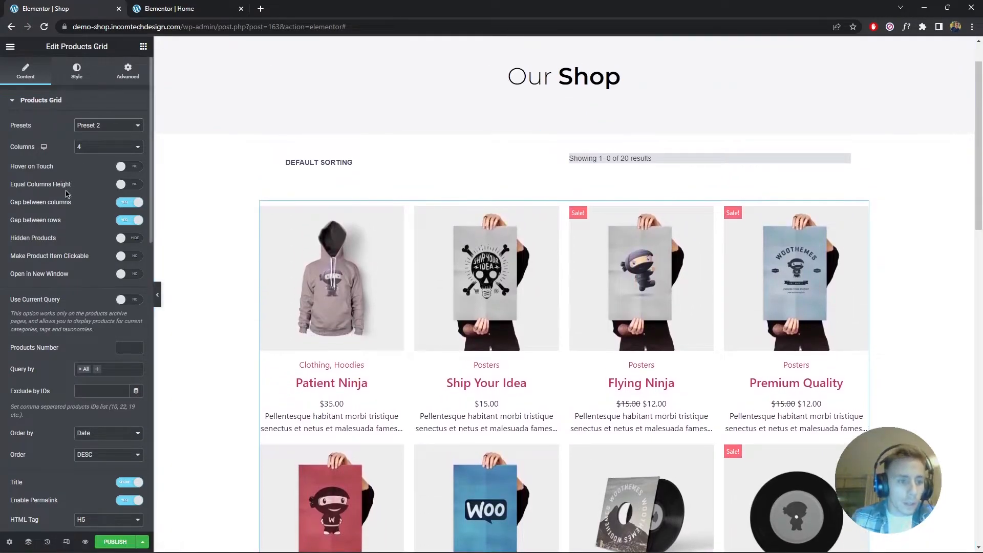
# Hide the short description of the products in the Products Grid.
pyautogui.scroll(-5, 100, 229)
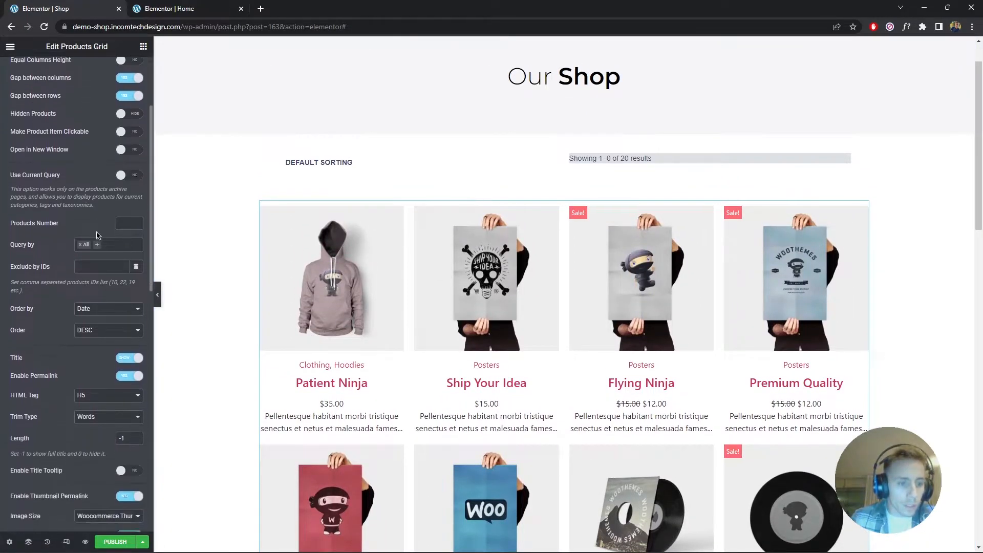
pyautogui.scroll(-2, 96, 308)
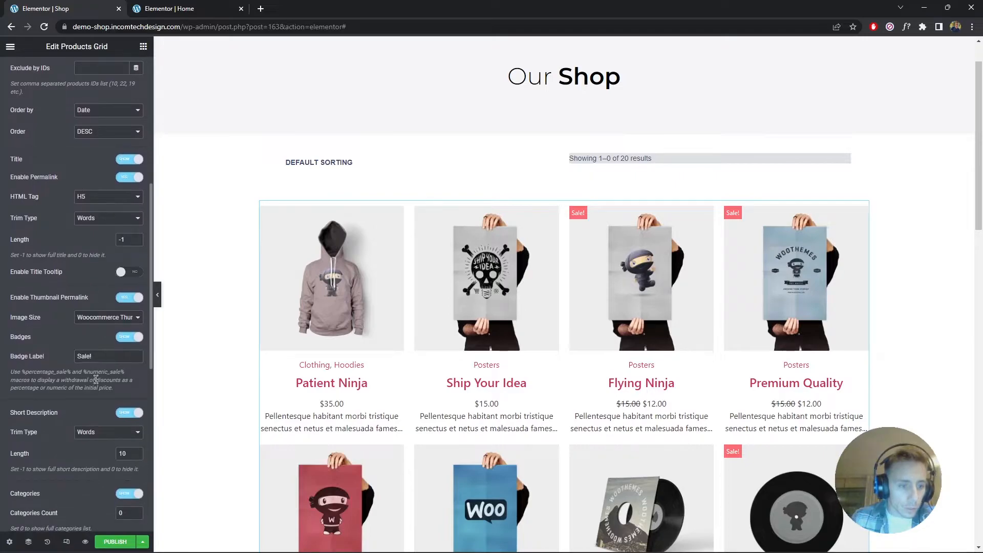
pyautogui.click(131, 410)
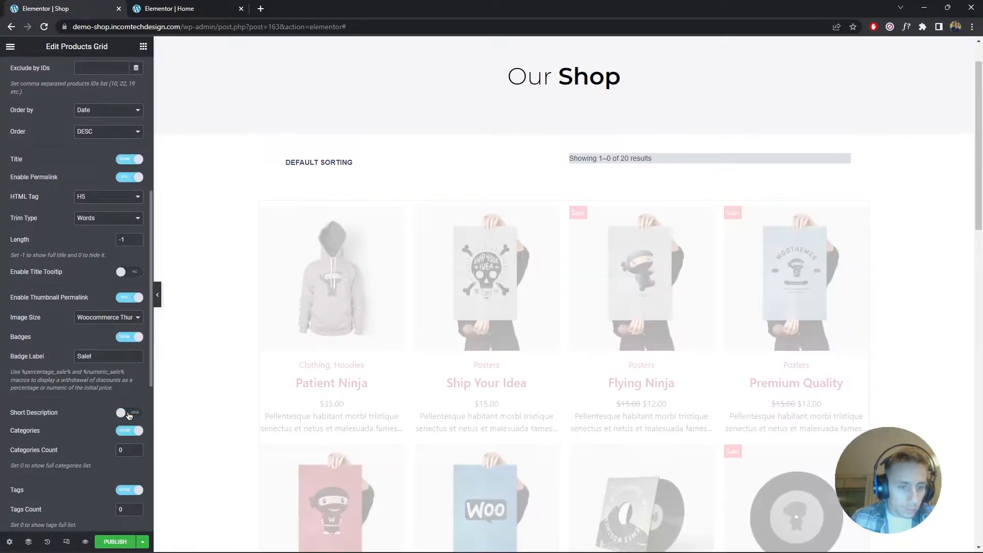
pyautogui.moveTo(323, 292)
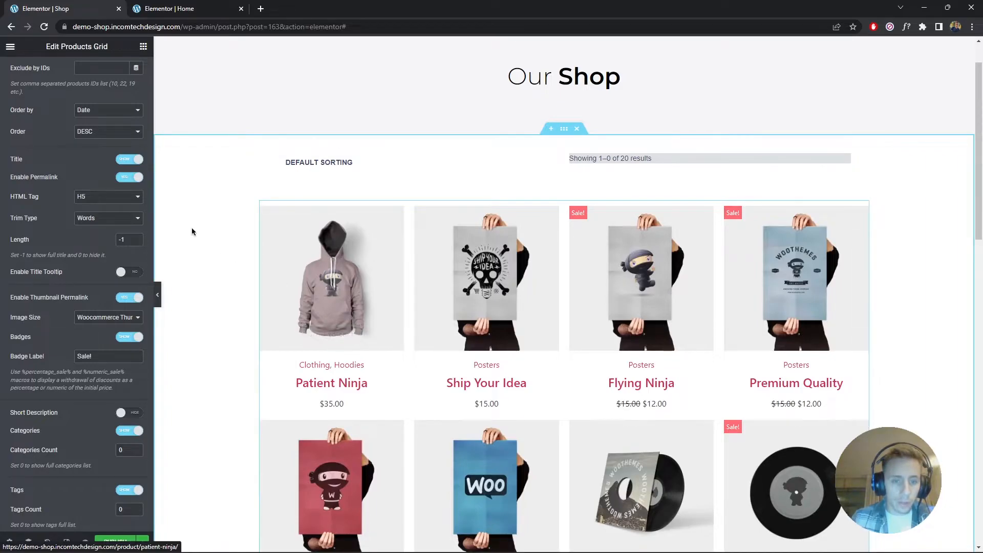
pyautogui.scroll(-1, 193, 231)
# Examine the Products Grid's remaining content options, its Carousel setting and its Column and Grid Item style settings.
pyautogui.scroll(6, 91, 198)
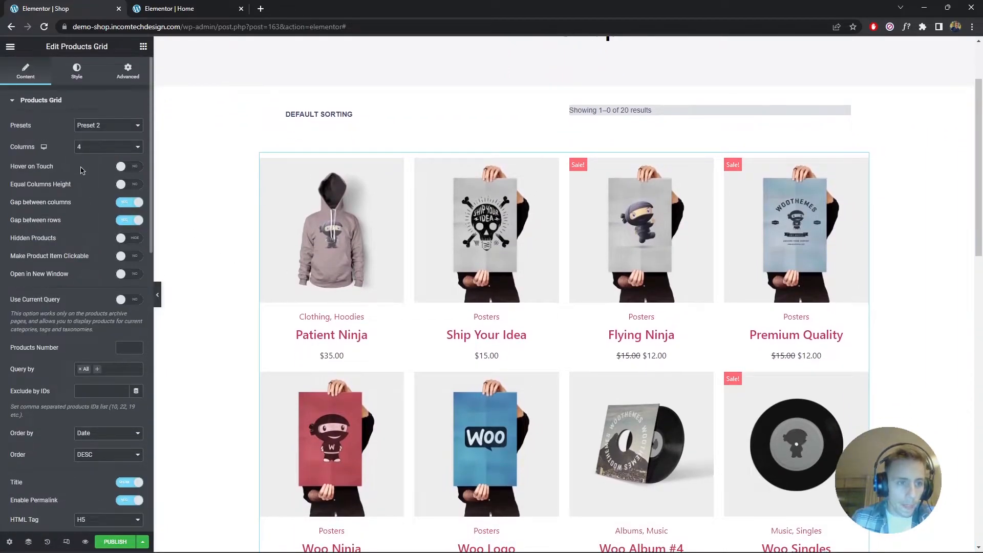
pyautogui.scroll(-5, 82, 170)
pyautogui.scroll(-3, 109, 264)
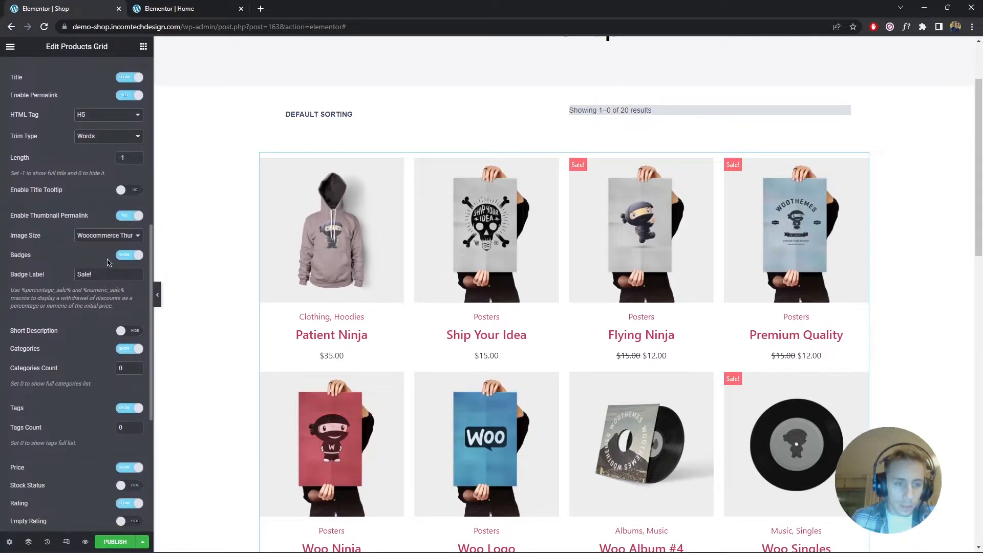
pyautogui.scroll(-1, 118, 338)
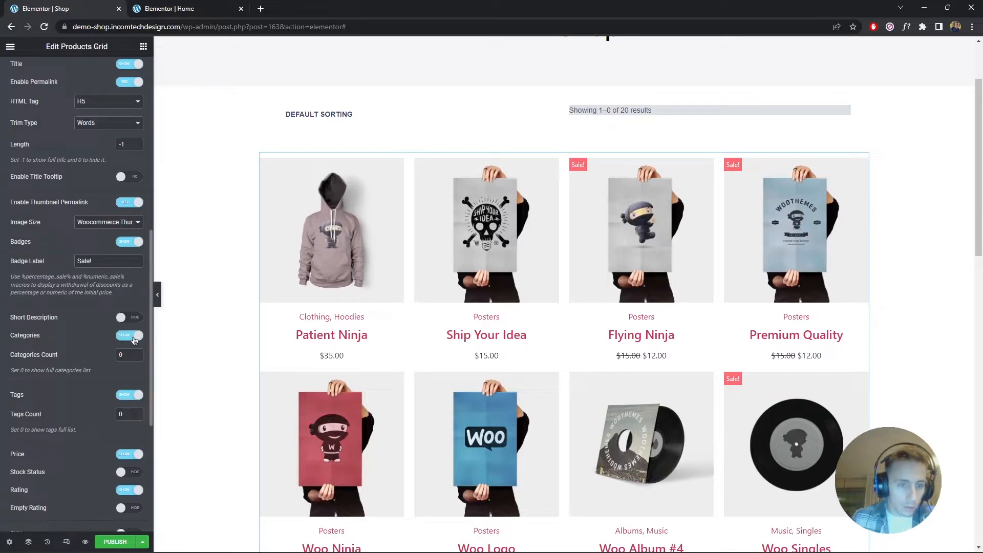
pyautogui.scroll(-2, 85, 341)
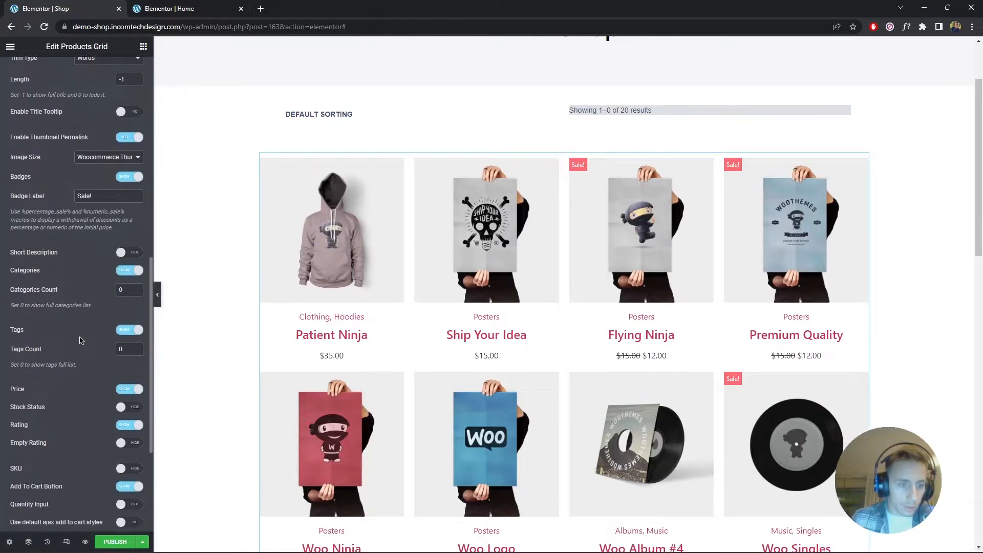
pyautogui.scroll(-3, 84, 342)
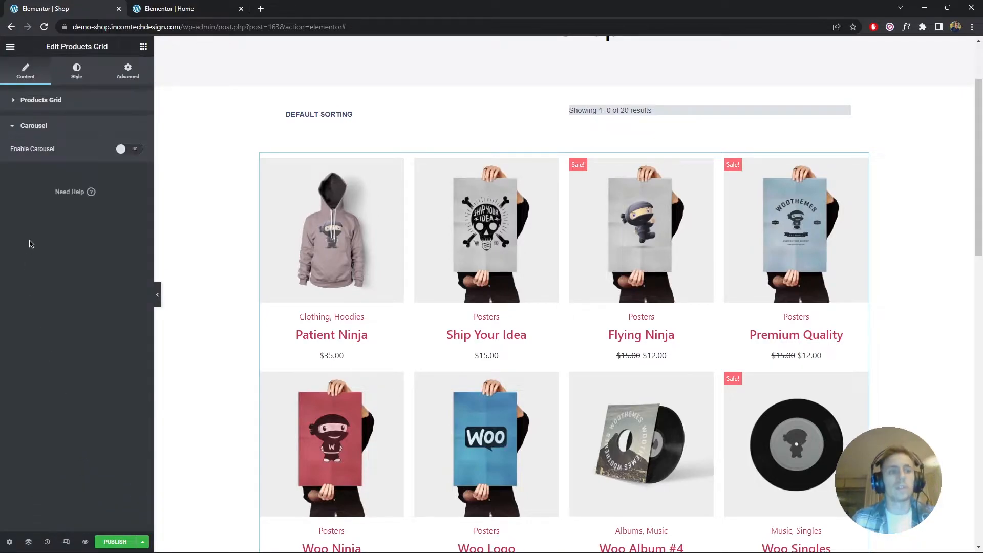
pyautogui.click(80, 121)
pyautogui.click(86, 74)
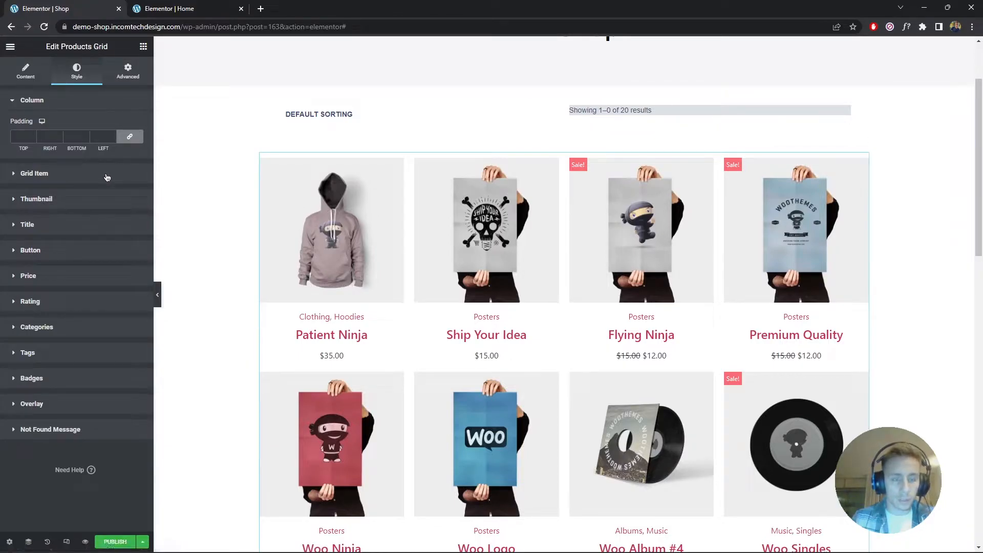
pyautogui.click(57, 173)
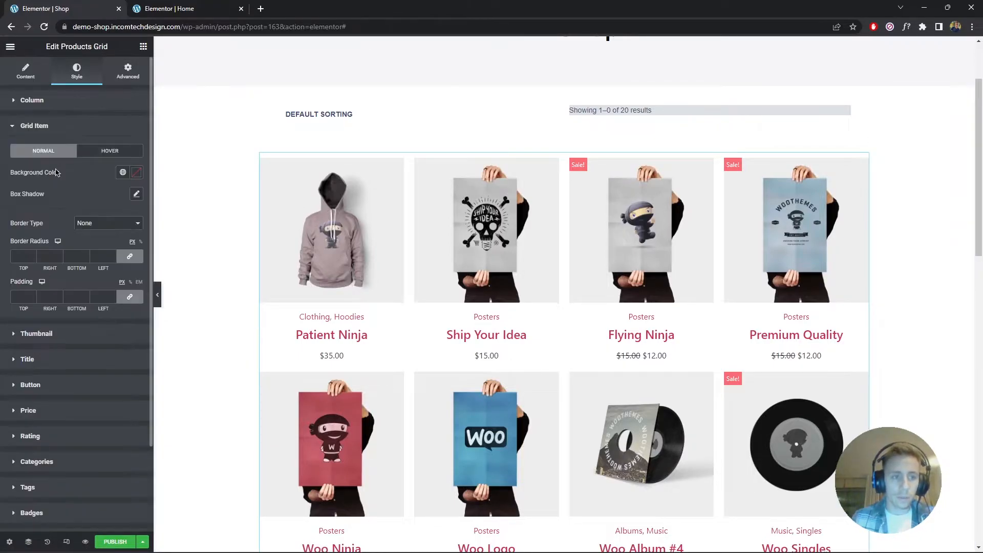
pyautogui.click(65, 124)
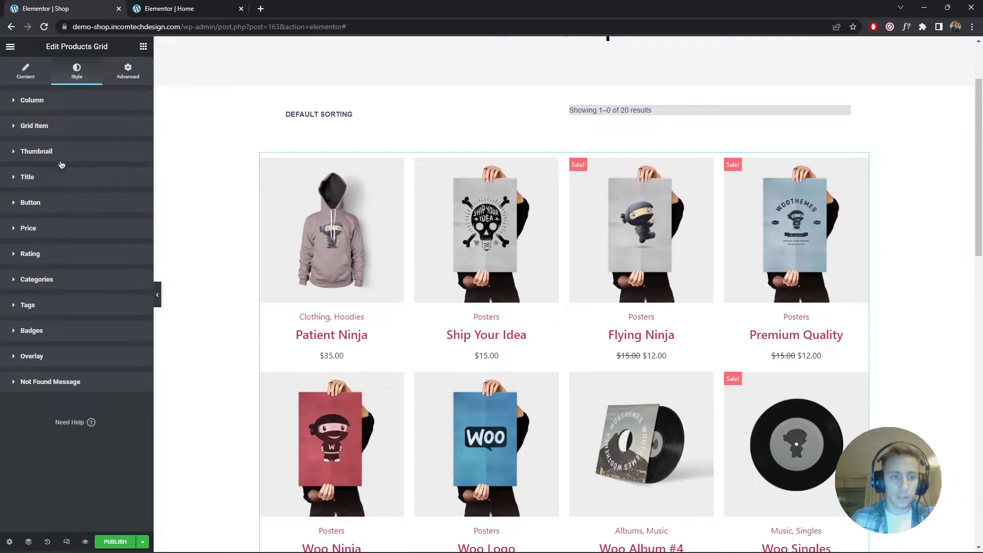
# Open the Title style settings of the Products Grid.
pyautogui.click(64, 179)
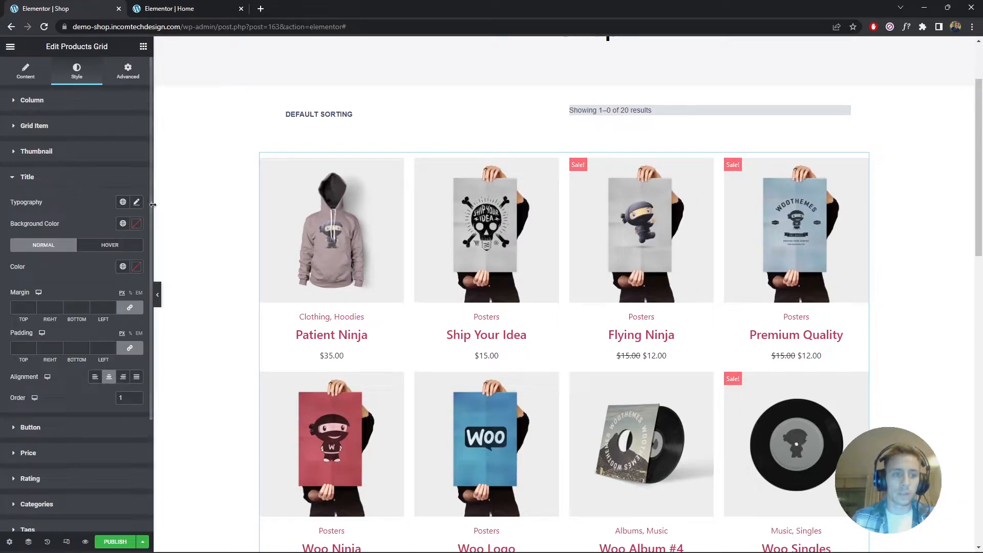
pyautogui.click(121, 223)
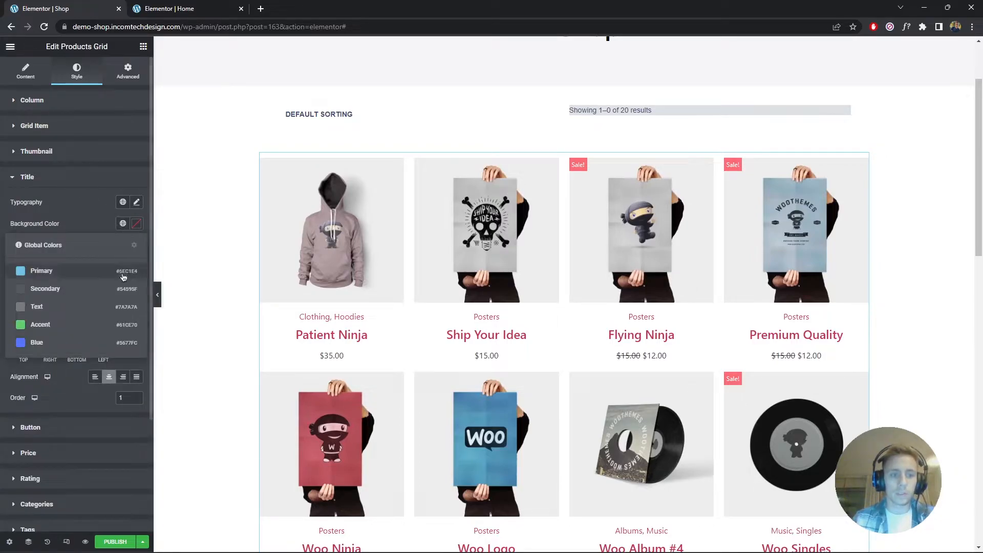
pyautogui.click(110, 346)
pyautogui.click(137, 223)
pyautogui.click(100, 243)
pyautogui.click(137, 231)
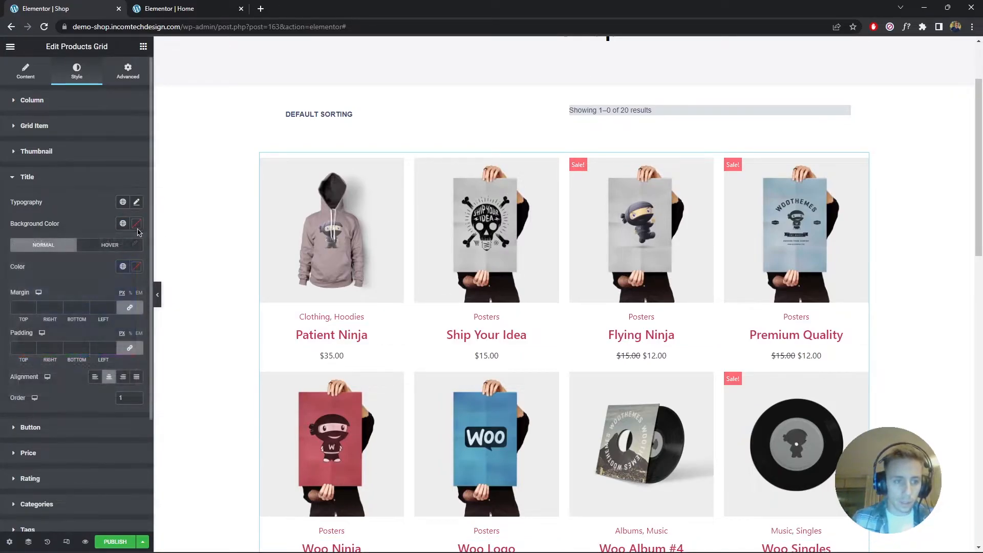
# Set the product titles' text color in the Products Grid to the global color Blue.
pyautogui.click(123, 267)
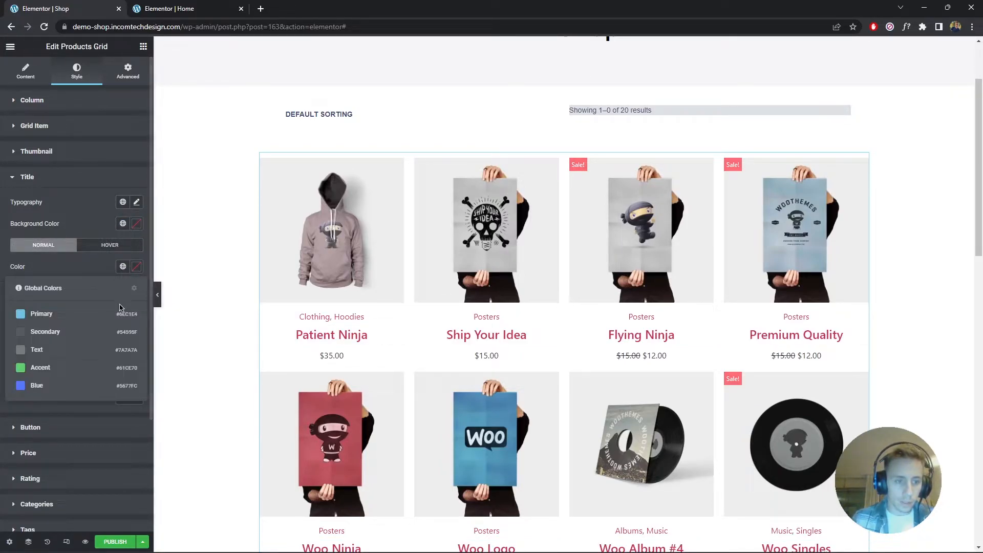
pyautogui.click(108, 386)
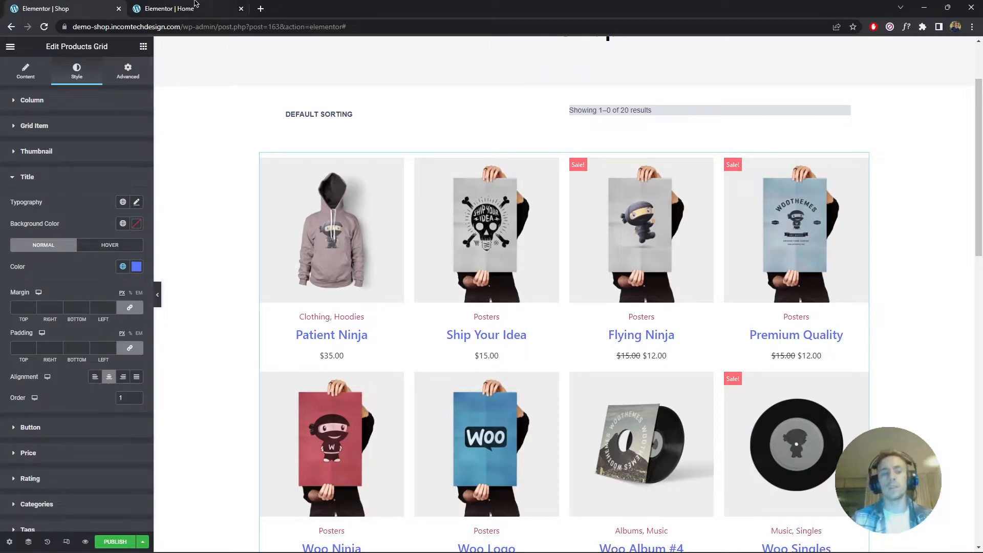
# Compare the shop grid with the homepage's Most Sold products and open the live homepage in a separate browser tab.
pyautogui.hotkey('ctrl', 'Tab')
pyautogui.scroll(-8, 358, 246)
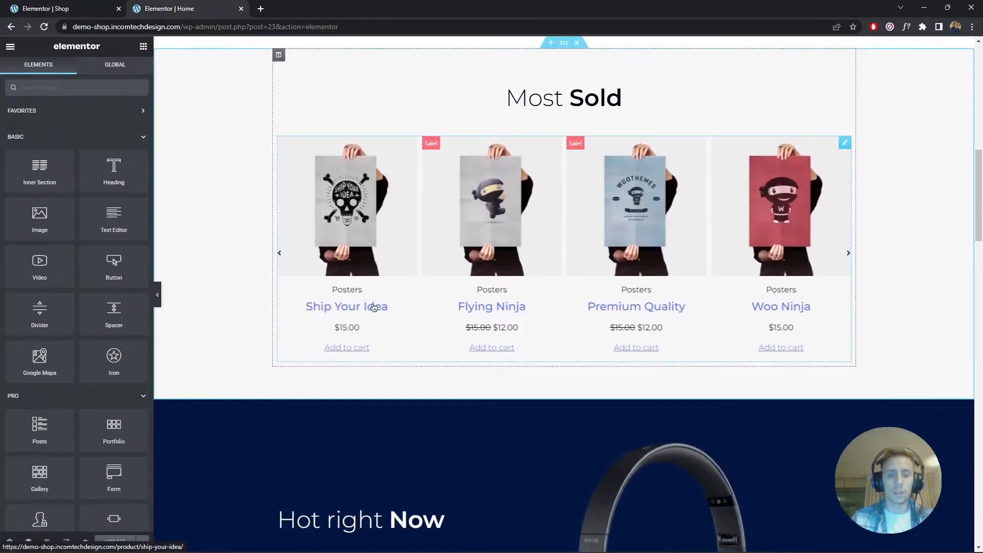
pyautogui.click(74, 3)
pyautogui.click(146, 5)
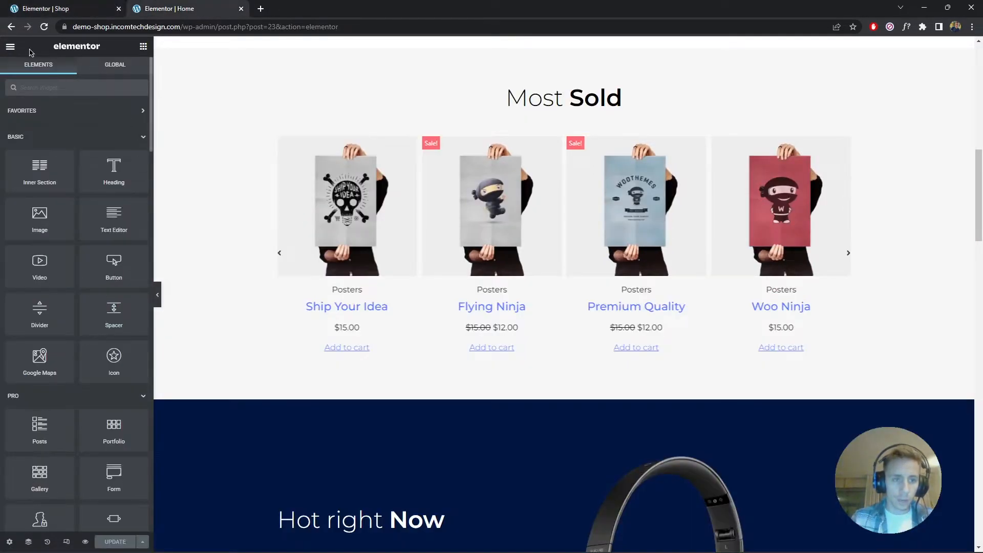
pyautogui.click(11, 46)
pyautogui.middleClick(83, 223)
# Set the font family of the shop grid's product titles to Montserrat.
pyautogui.click(77, 7)
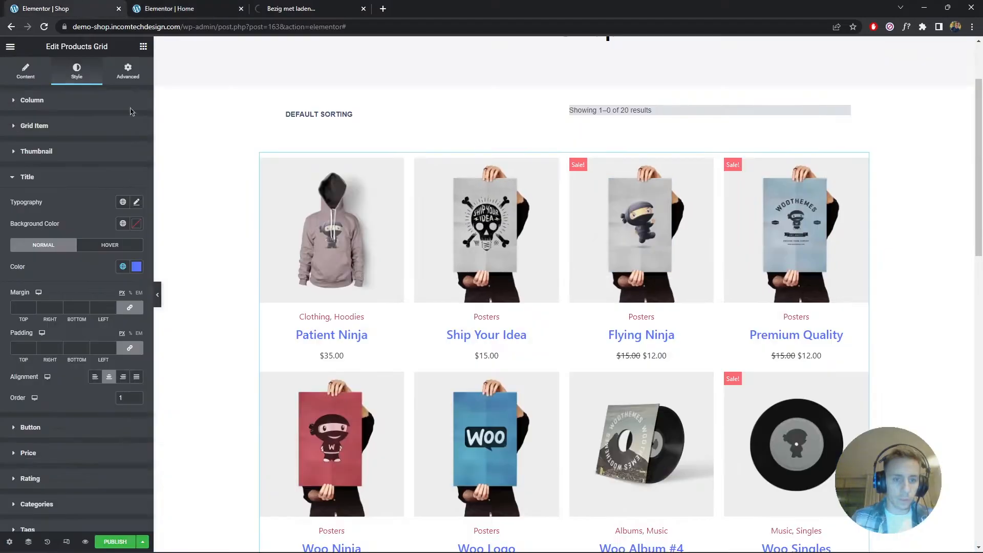
pyautogui.click(136, 202)
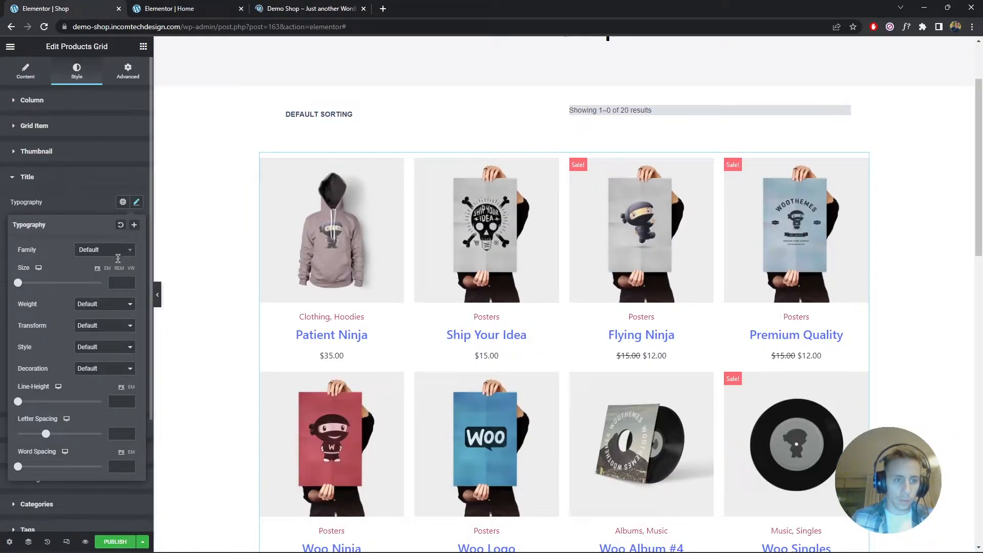
pyautogui.click(118, 258)
pyautogui.write('montser')
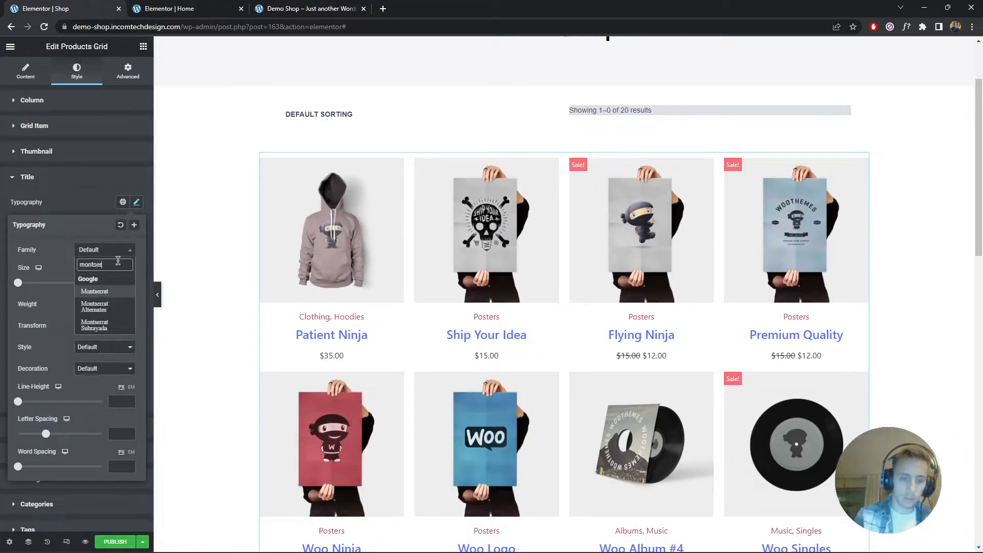
pyautogui.click(95, 291)
# Inspect the font of a Most Sold product title on the live homepage with WhatFont.
pyautogui.click(192, 5)
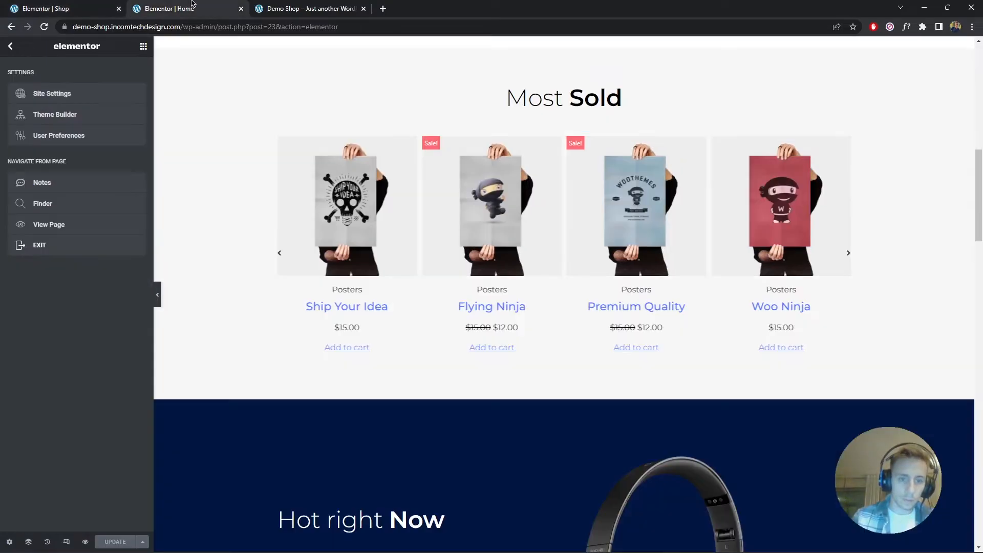
pyautogui.click(293, 4)
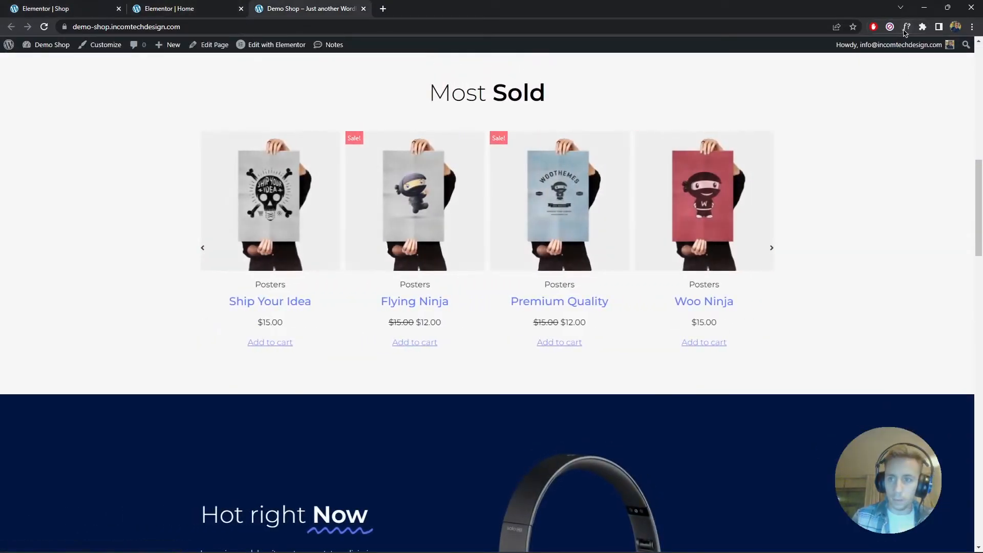
pyautogui.click(904, 30)
pyautogui.click(733, 302)
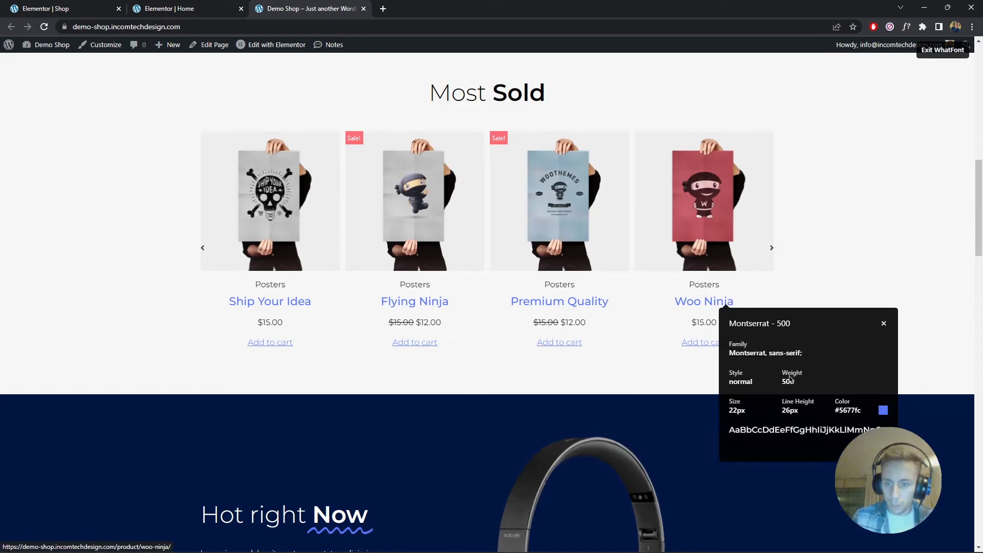
# Set the shop grid's product titles to a font size of 22 px and weight 500.
pyautogui.click(93, 9)
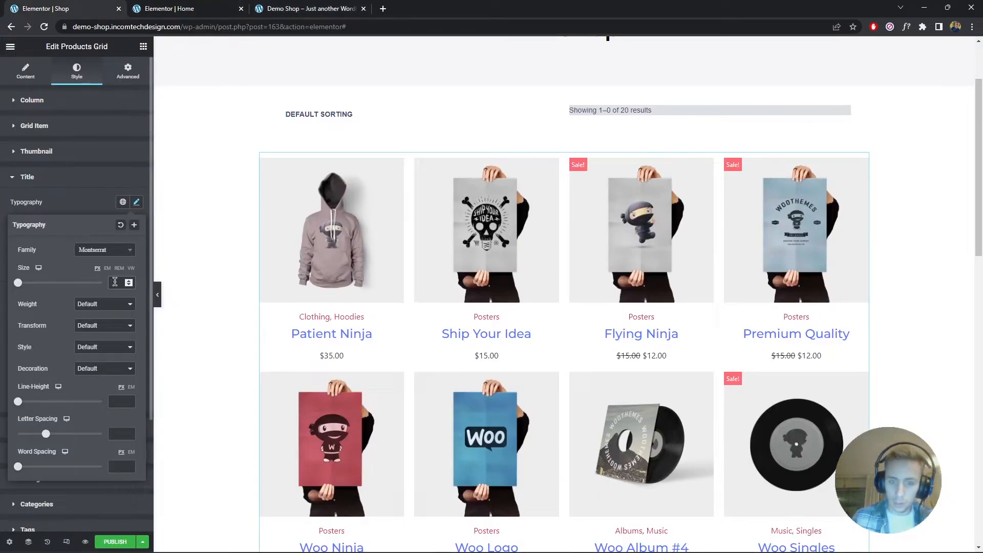
pyautogui.write('22')
pyautogui.click(104, 304)
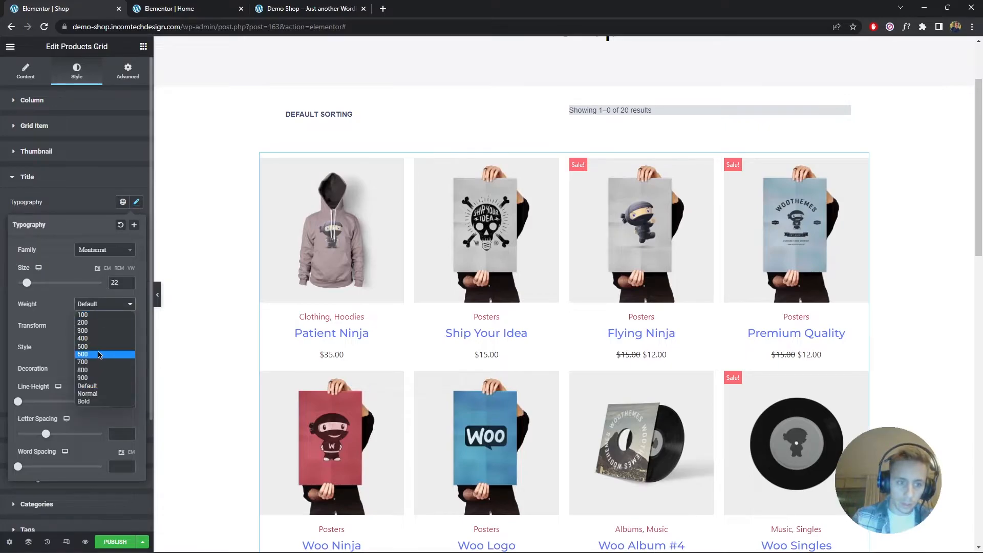
pyautogui.click(99, 349)
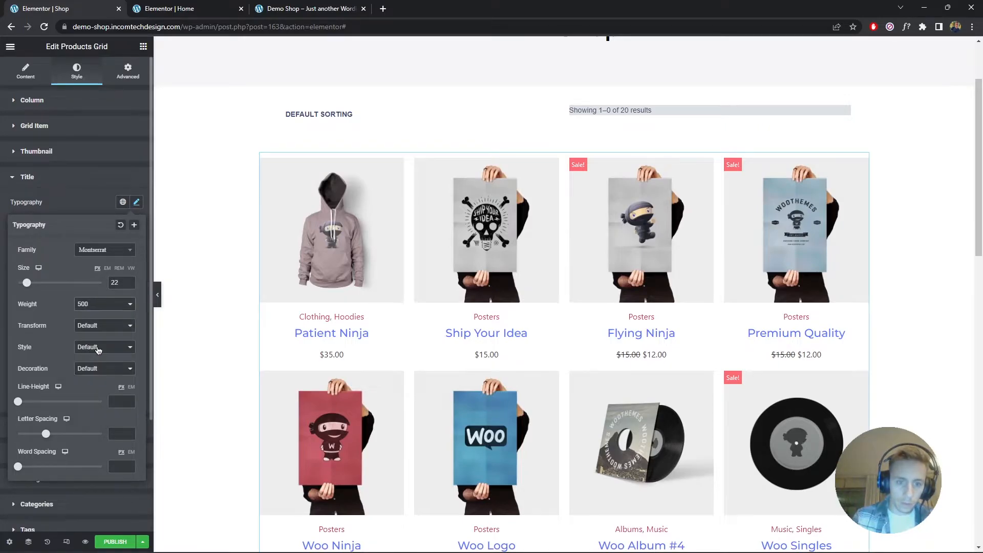
pyautogui.click(136, 203)
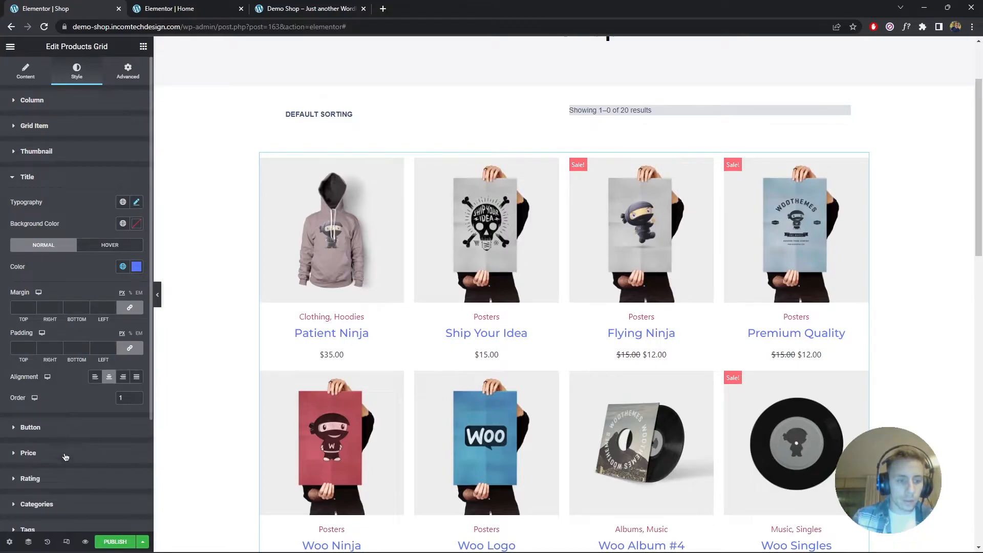
# Open the Products Grid's Categories style settings and inspect the font of a product category label on the live homepage.
pyautogui.click(51, 488)
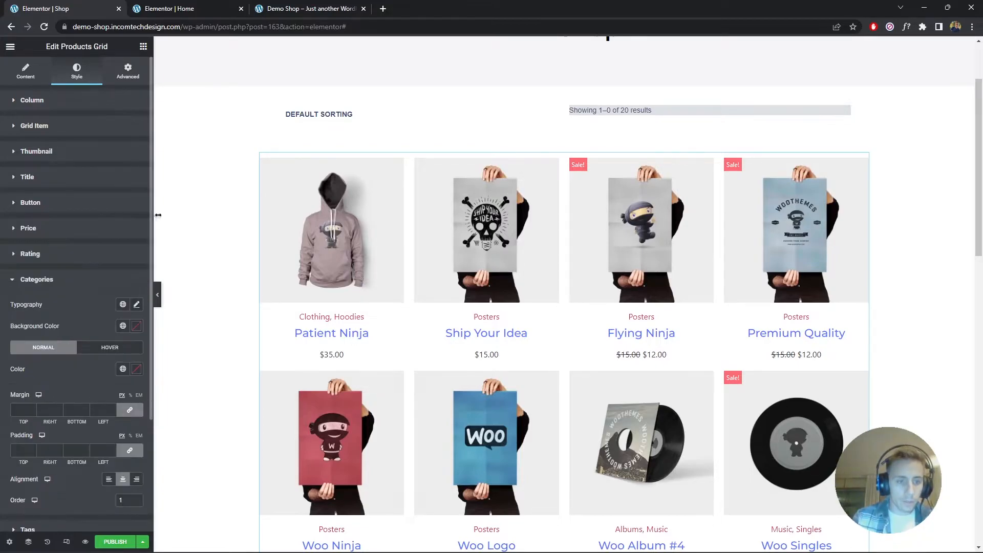
pyautogui.click(270, 13)
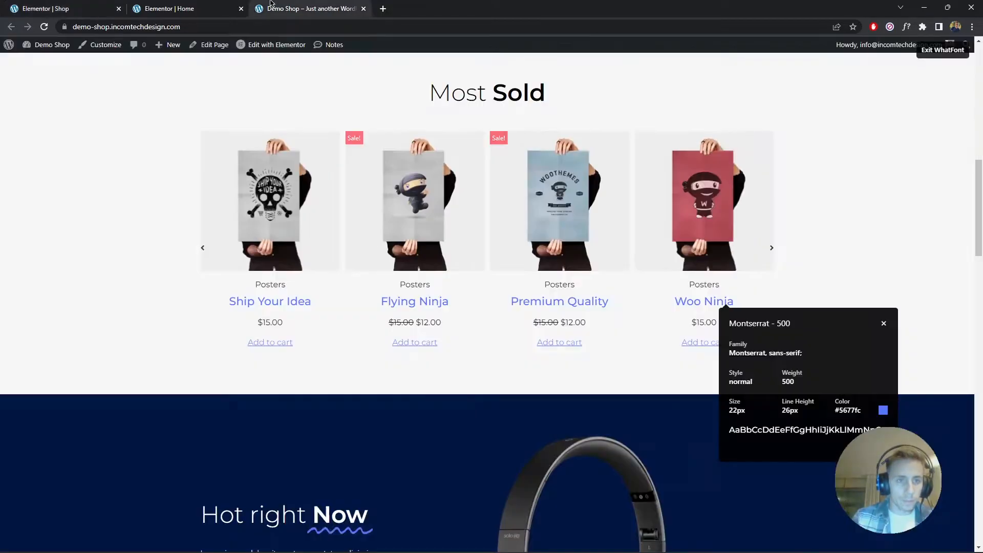
pyautogui.click(553, 288)
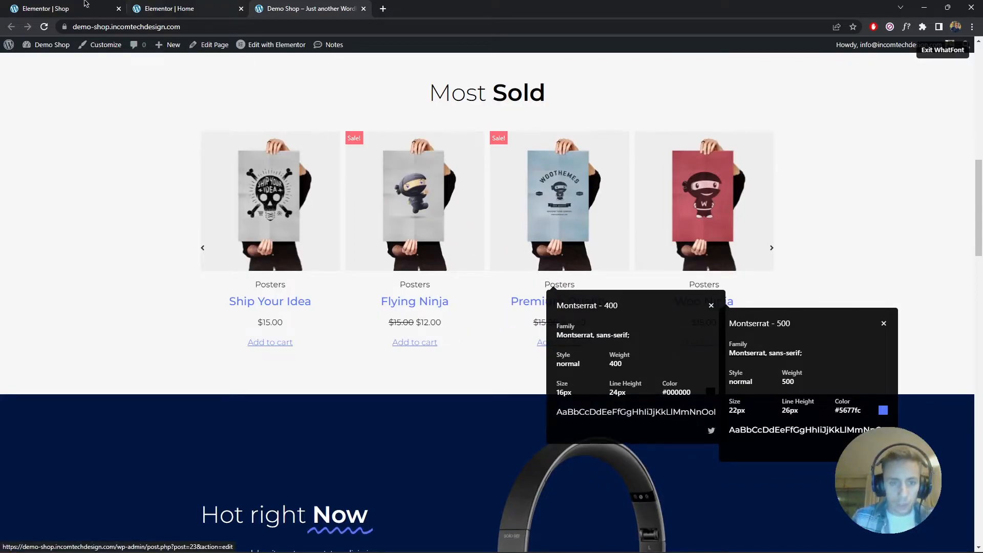
# Set the shop grid's category labels to Montserrat with a font size of 14 px and weight 600.
pyautogui.click(56, 9)
pyautogui.click(137, 305)
pyautogui.click(112, 352)
pyautogui.write('montse')
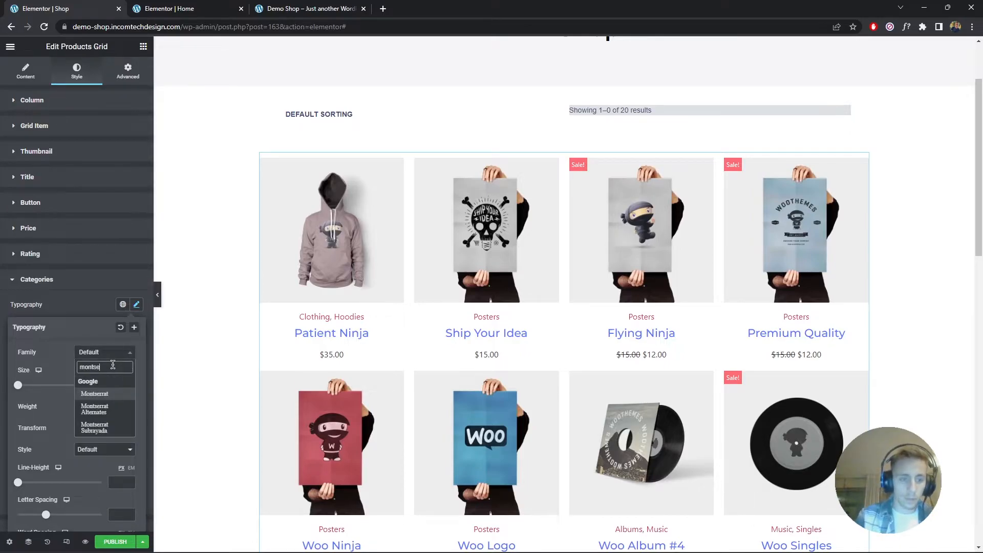
pyautogui.press('Return')
pyautogui.click(113, 384)
pyautogui.write('14')
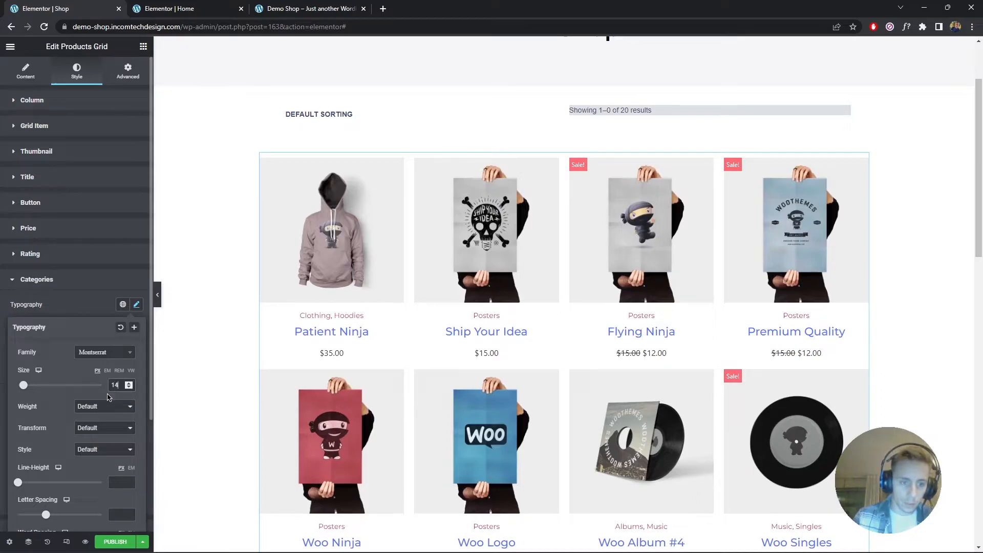
pyautogui.click(104, 408)
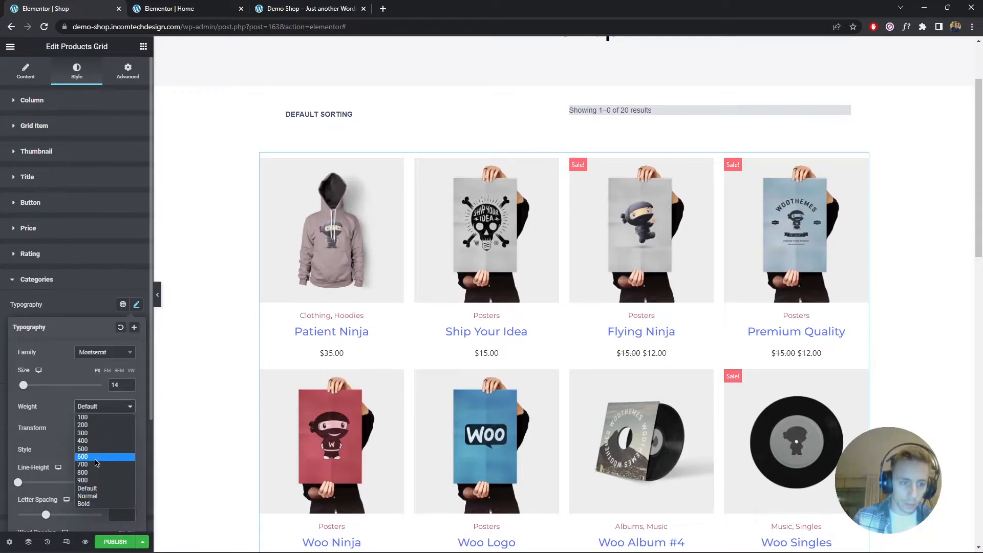
pyautogui.click(100, 461)
pyautogui.click(136, 304)
pyautogui.click(136, 325)
pyautogui.moveTo(46, 410); pyautogui.dragTo(1, 547)
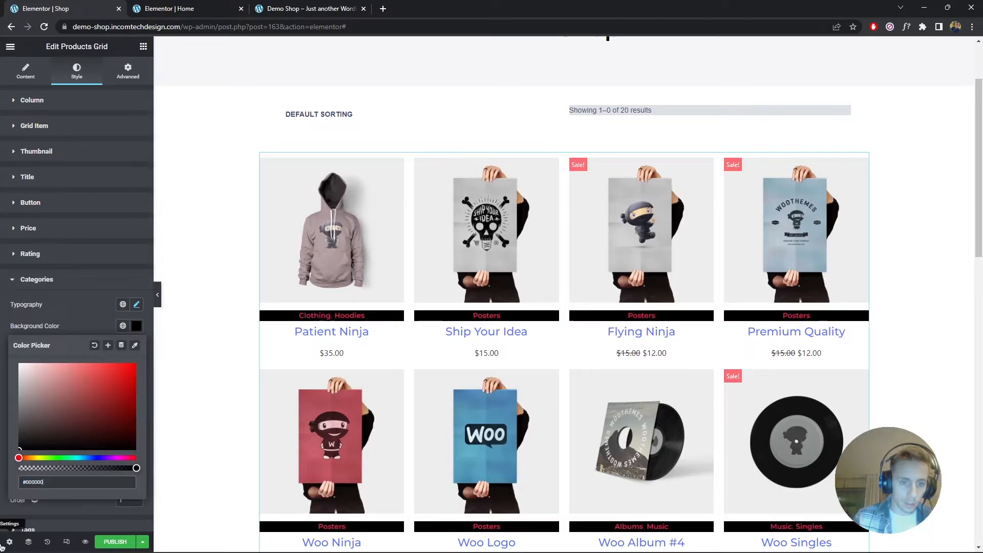
pyautogui.click(95, 345)
pyautogui.click(136, 328)
# Set the text color of the shop grid's category labels to black, #000000.
pyautogui.click(135, 371)
pyautogui.moveTo(105, 411); pyautogui.dragTo(7, 535)
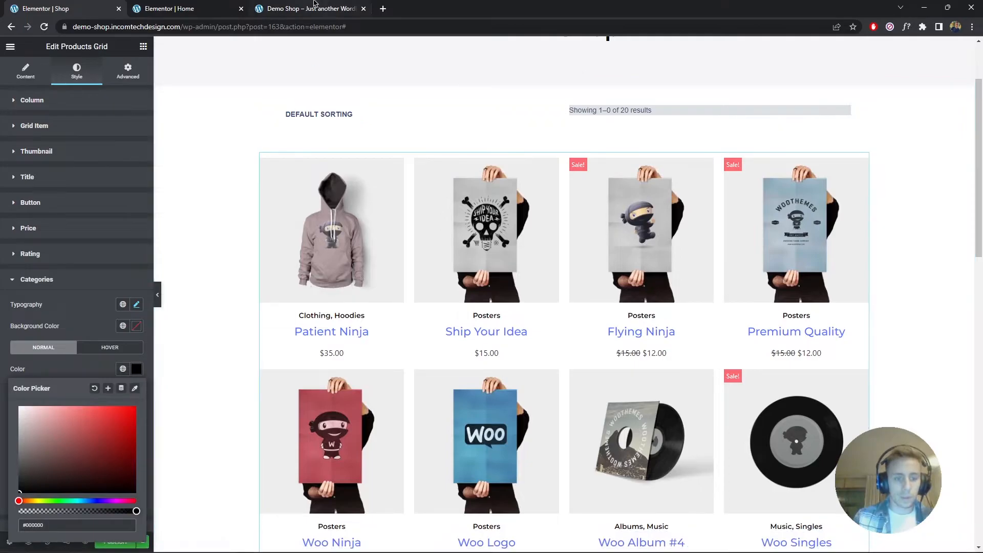
# Check the category font on the live homepage again and set the shop grid's category label weight to 400.
pyautogui.click(285, 7)
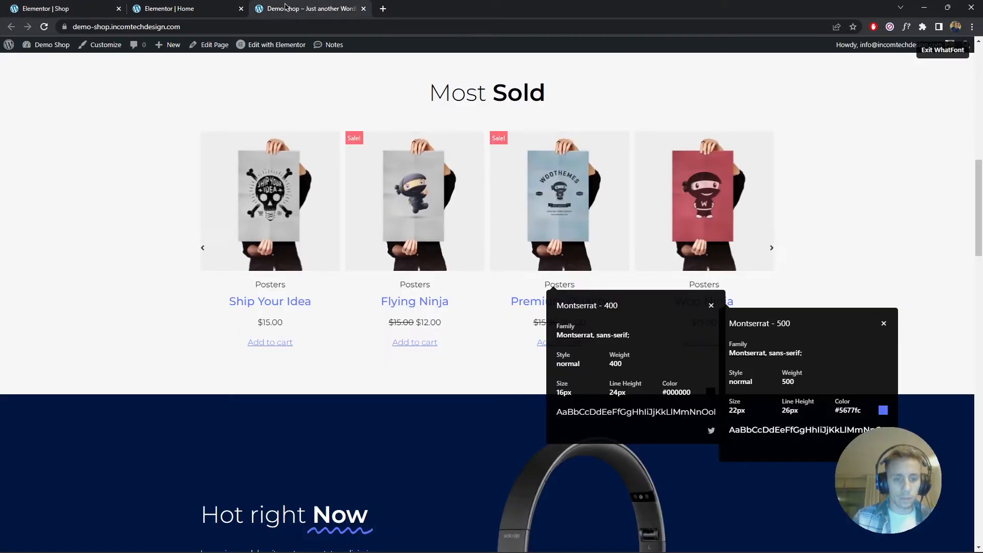
pyautogui.click(19, 4)
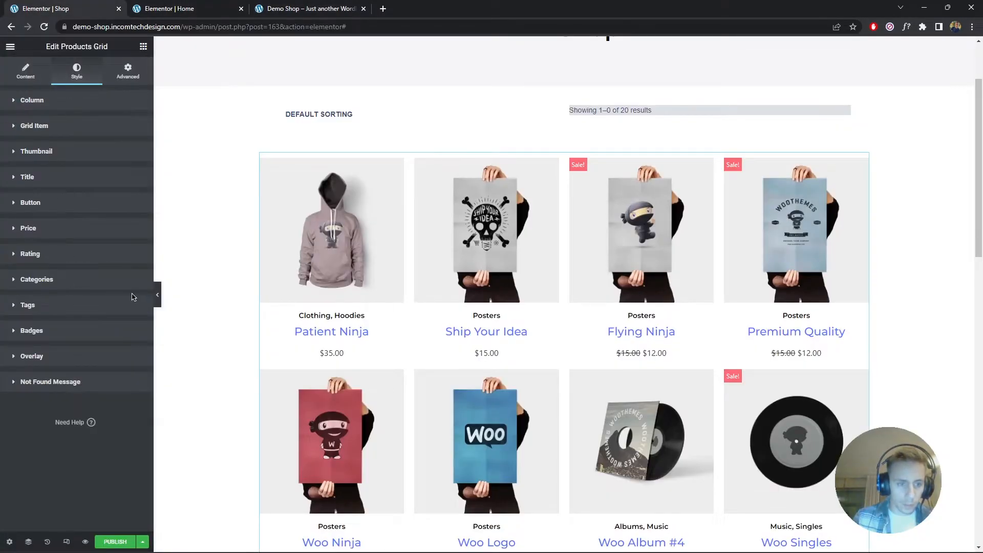
pyautogui.click(128, 286)
pyautogui.click(136, 305)
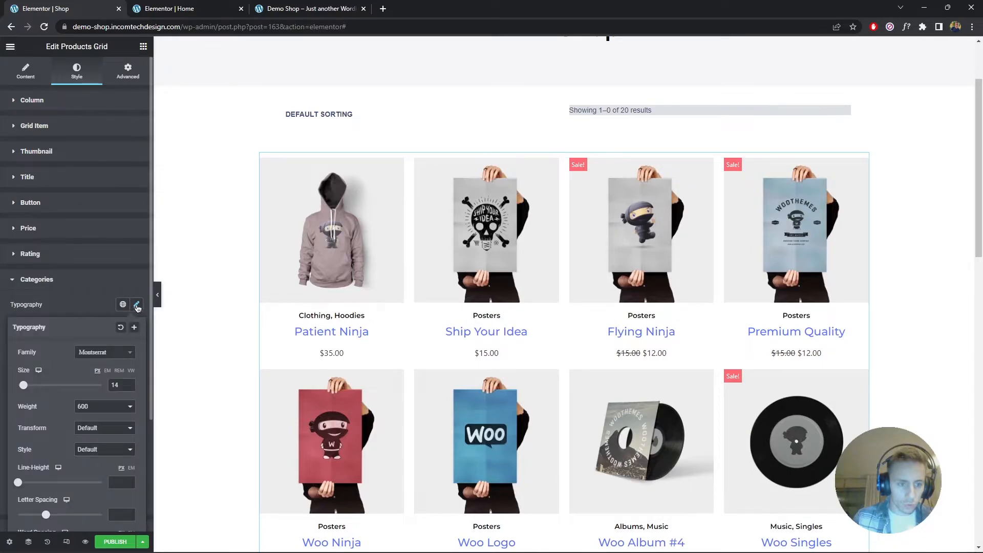
pyautogui.click(104, 406)
pyautogui.click(102, 433)
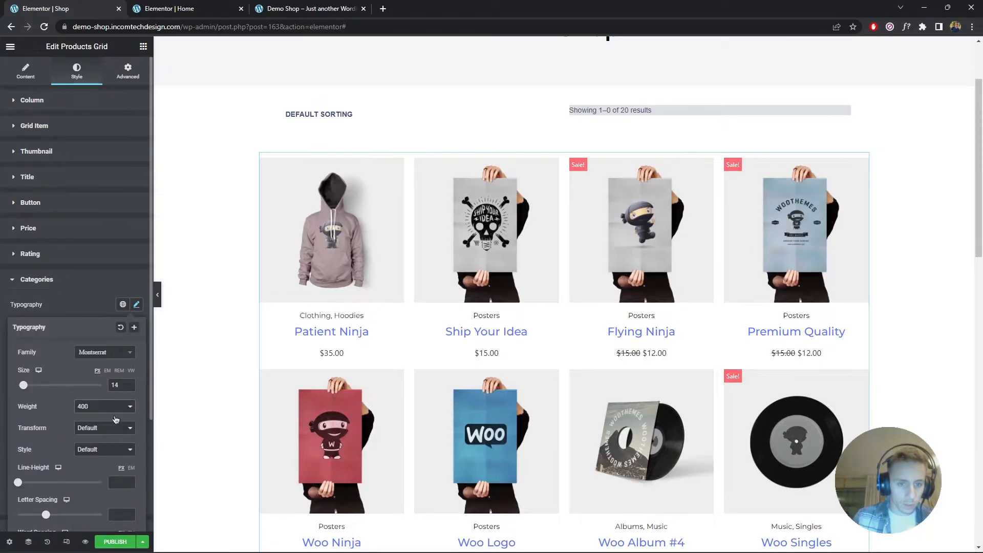
pyautogui.click(136, 304)
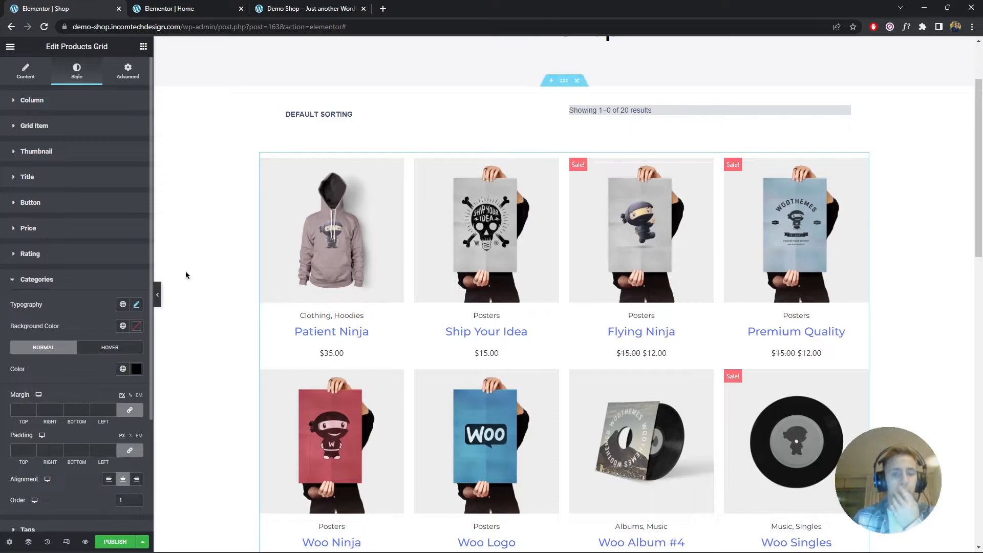
# Inspect the font of a Most Sold product price on the live homepage with WhatFont.
pyautogui.scroll(-3, 204, 266)
pyautogui.click(325, 6)
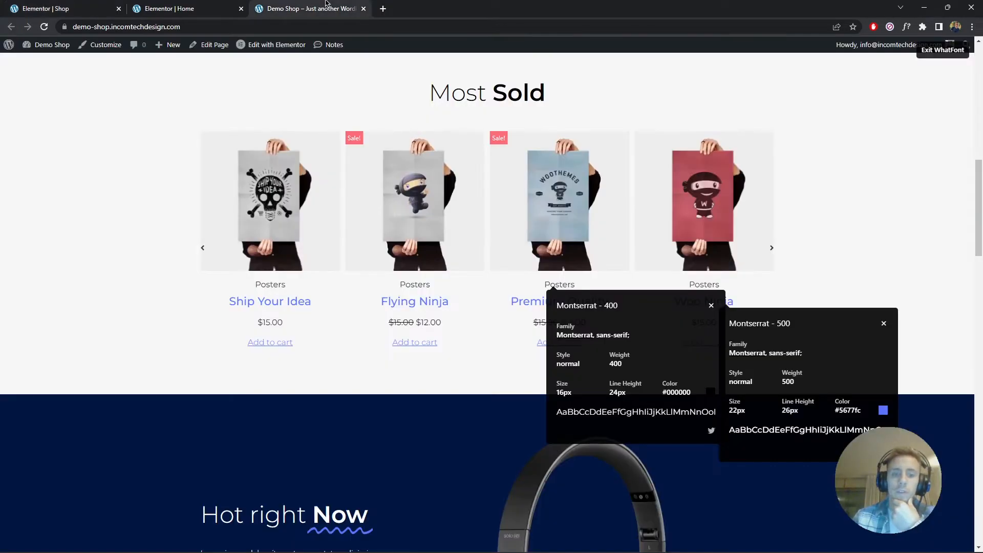
pyautogui.click(268, 324)
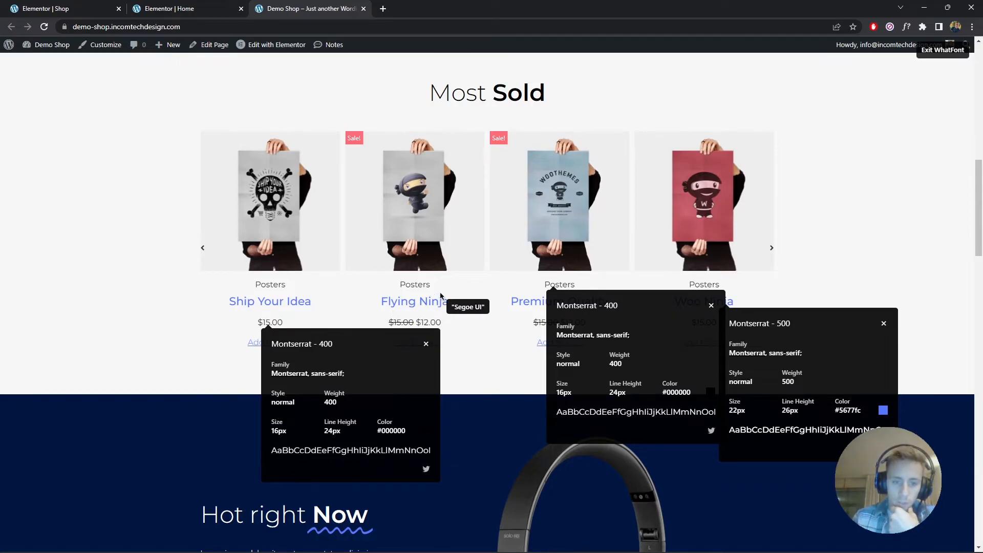
# Set the shop grid's price typography to Montserrat with a font size of 16 px and weight 400.
pyautogui.click(76, 5)
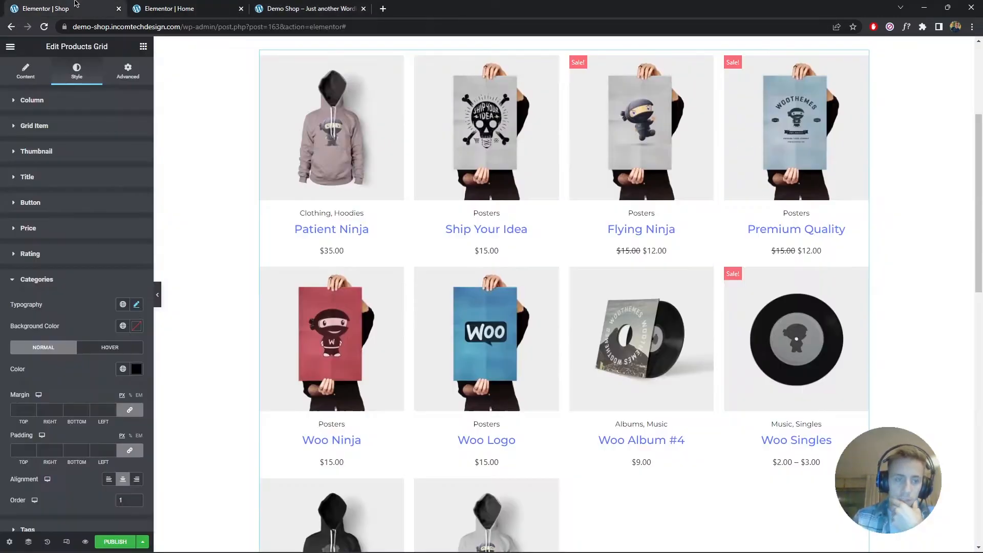
pyautogui.click(121, 281)
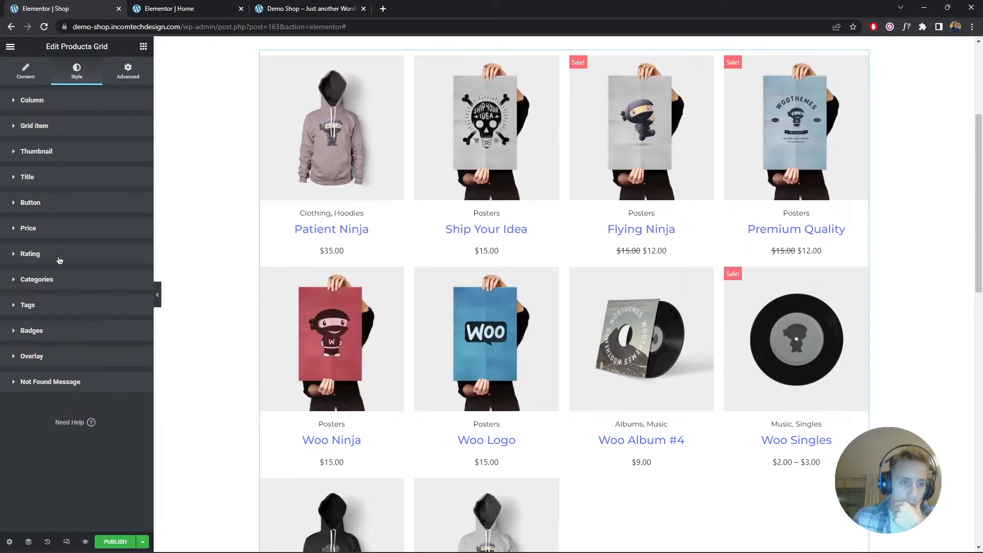
pyautogui.click(50, 229)
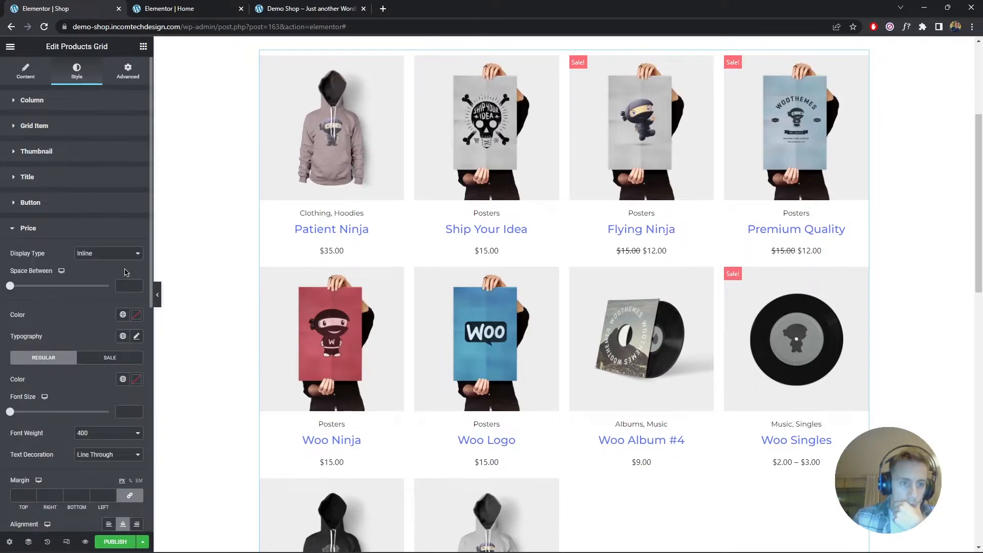
pyautogui.click(136, 336)
pyautogui.click(108, 384)
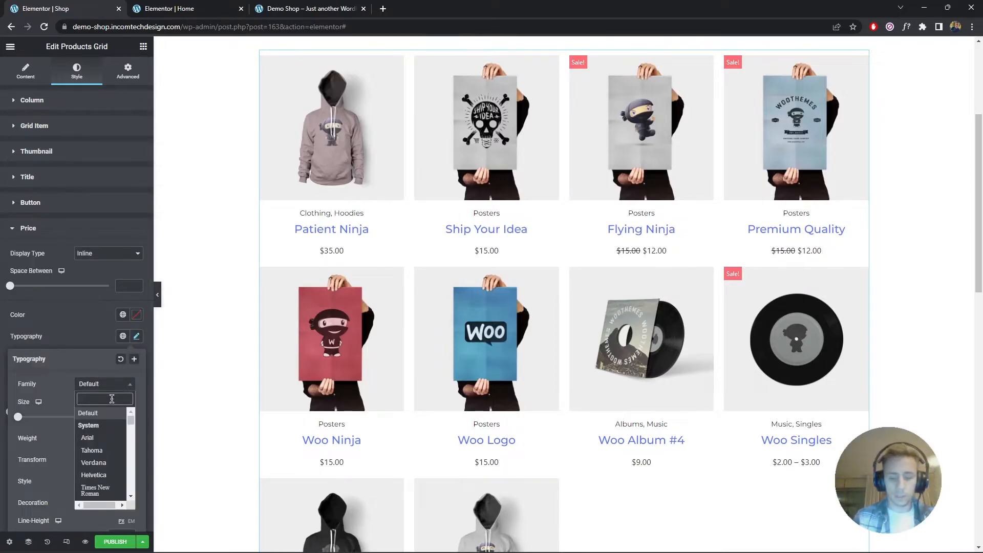
pyautogui.write('montse')
pyautogui.press('Return')
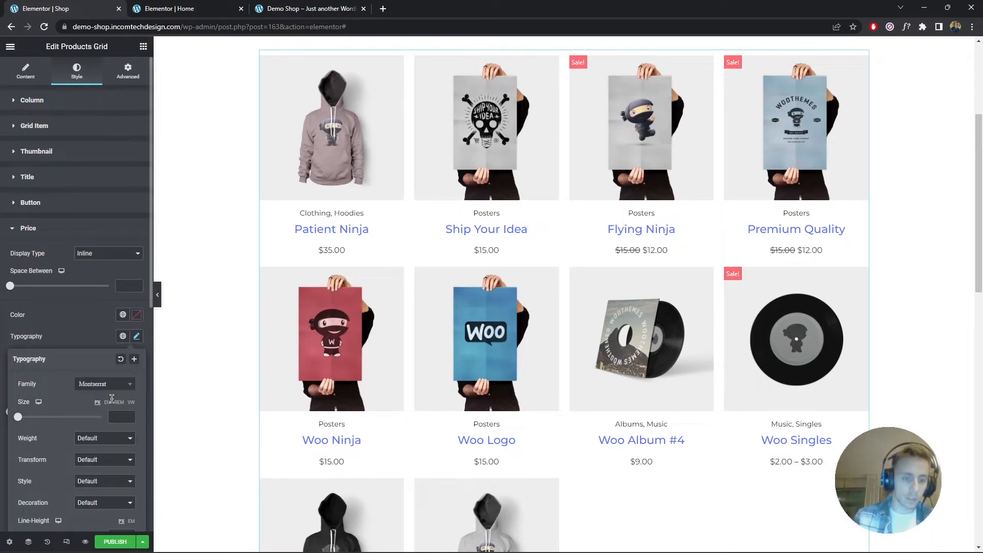
pyautogui.write('16')
pyautogui.click(119, 438)
pyautogui.click(105, 472)
pyautogui.click(105, 438)
pyautogui.click(106, 472)
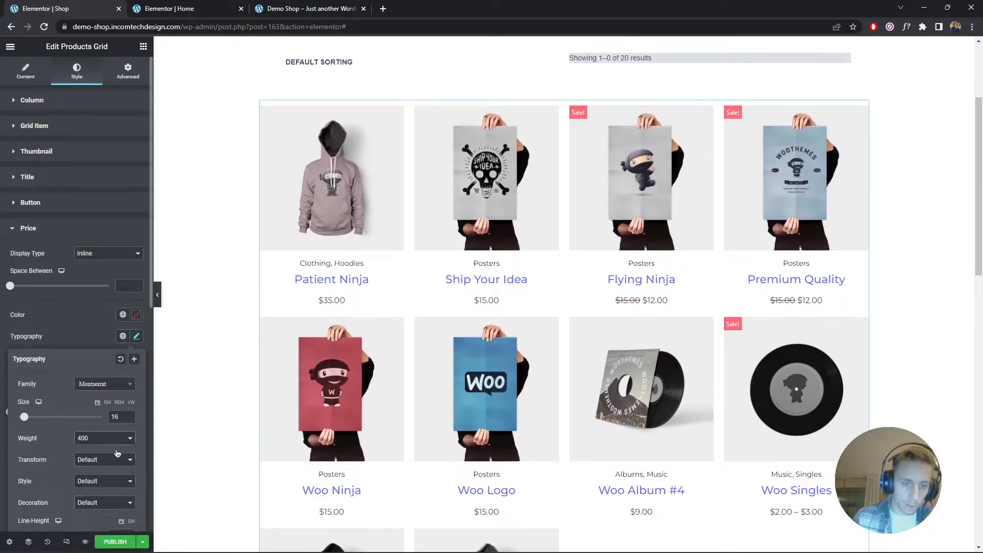
# Preview the shop page without the editing panel and save the template as a draft.
pyautogui.click(158, 294)
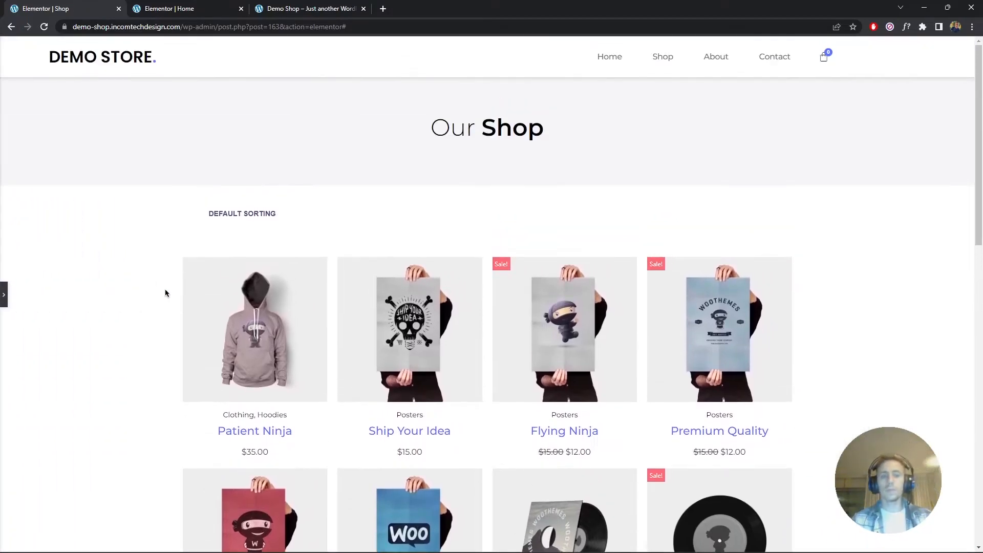
pyautogui.scroll(-10, 168, 279)
pyautogui.scroll(9, 170, 269)
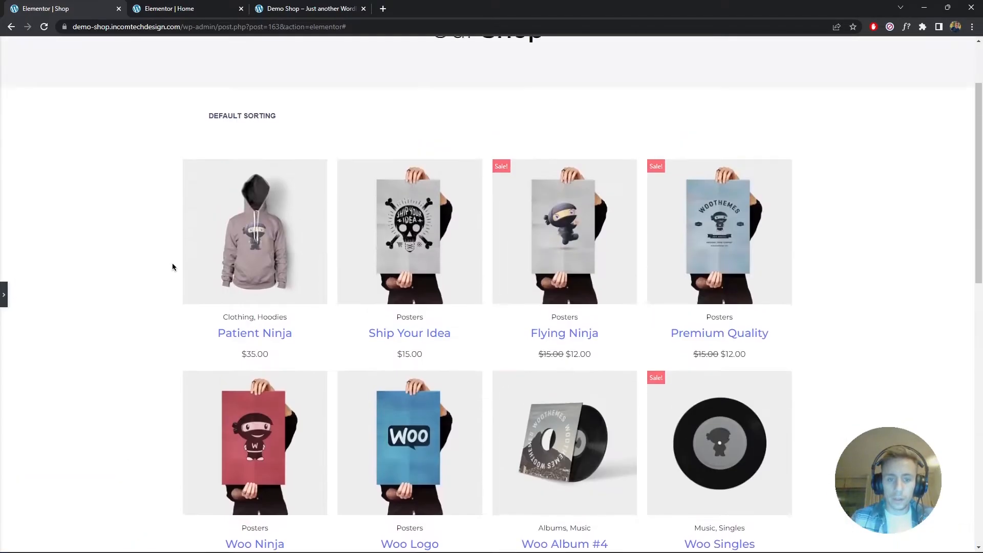
pyautogui.click(4, 295)
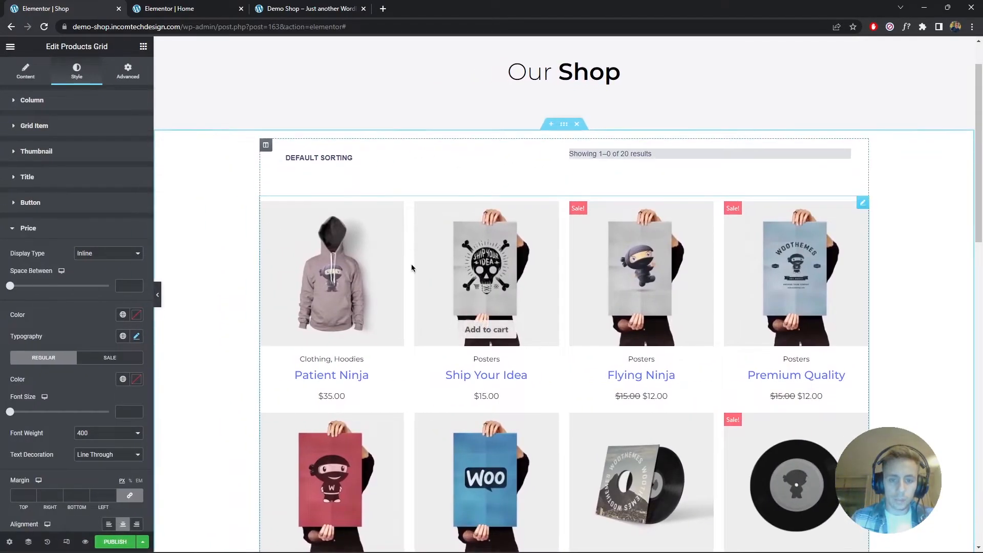
pyautogui.scroll(-4, 411, 263)
pyautogui.hotkey('ctrl', 's')
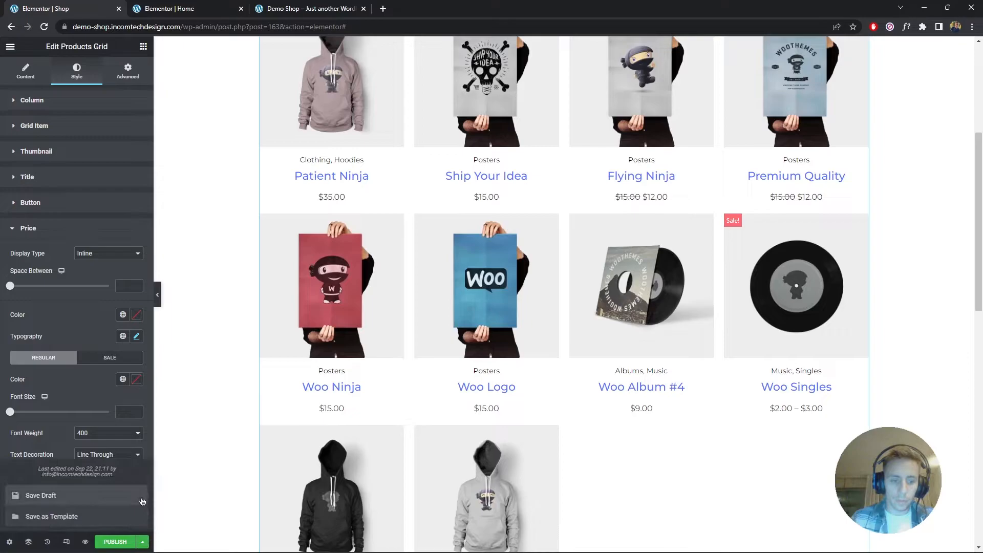
pyautogui.scroll(-7, 252, 353)
pyautogui.scroll(12, 253, 353)
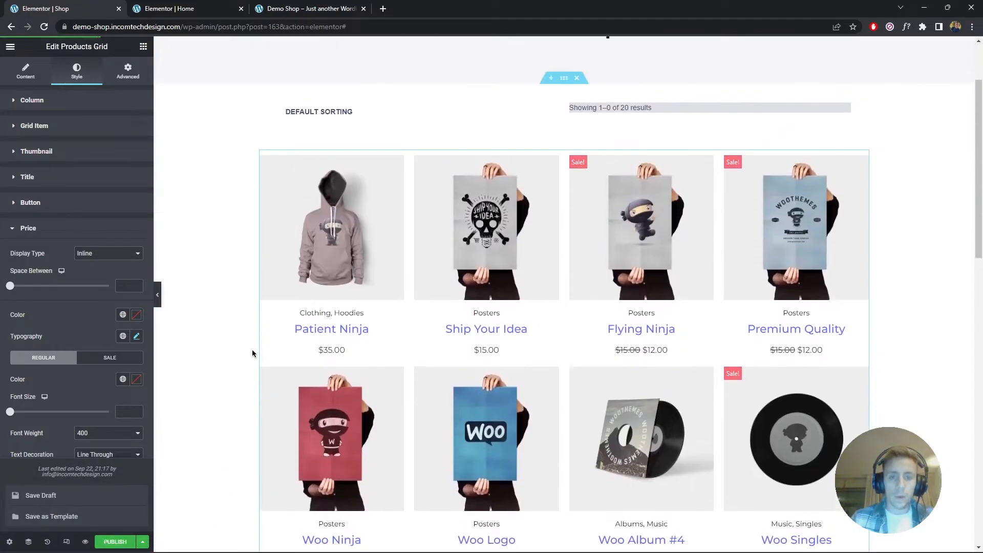
pyautogui.scroll(-3, 512, 358)
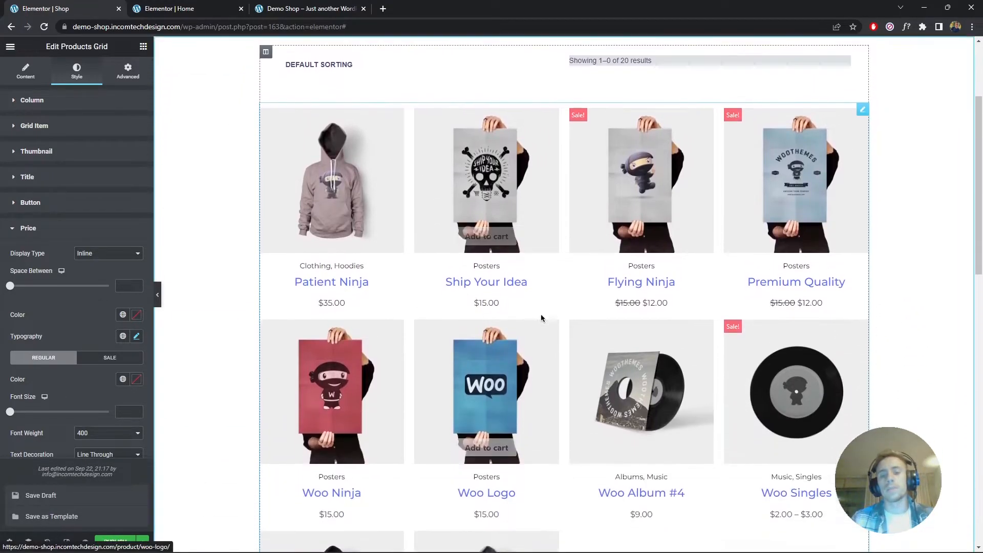
# Find the Pagination widget and place it directly below the products grid.
pyautogui.click(143, 47)
pyautogui.write('pagin')
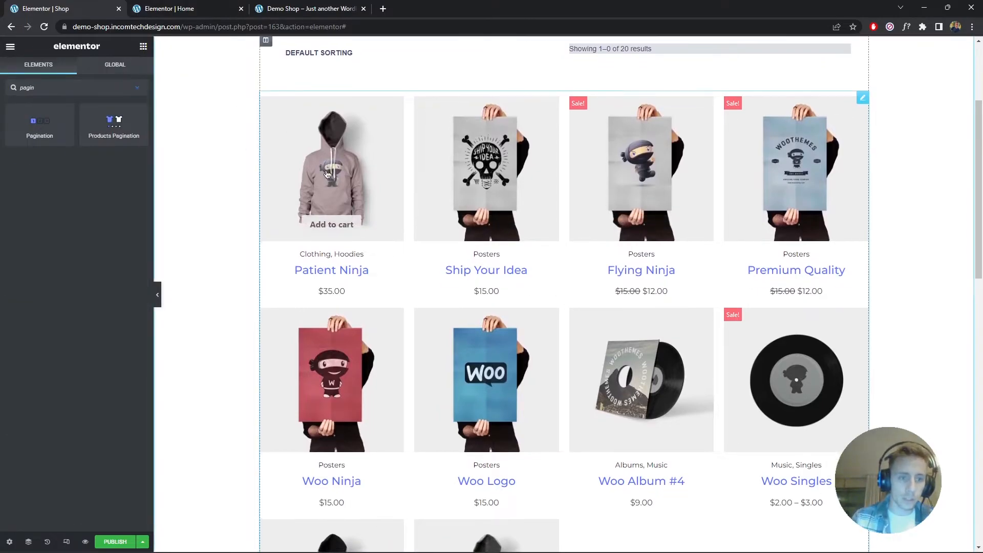
pyautogui.scroll(-4, 331, 223)
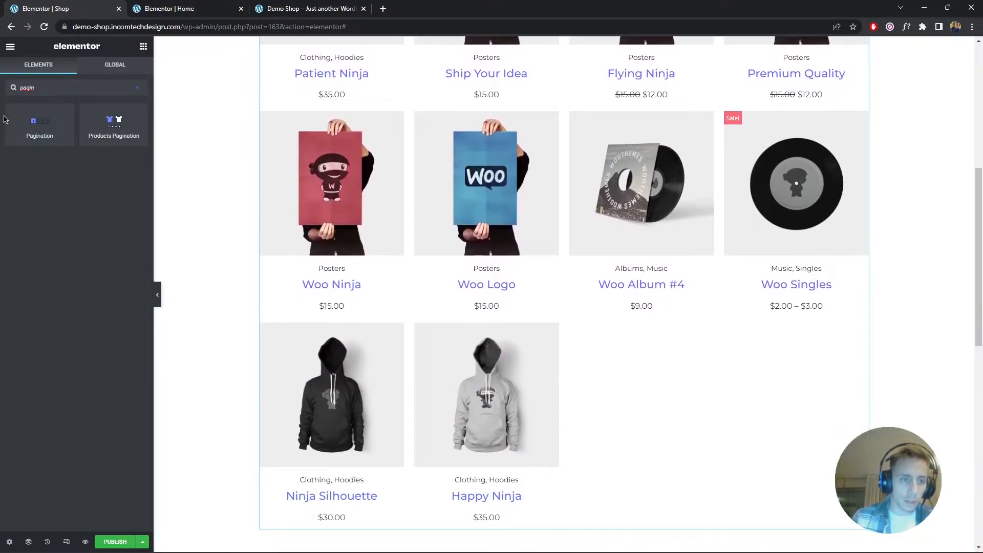
pyautogui.write('n')
pyautogui.scroll(-2, 259, 154)
pyautogui.moveTo(42, 134); pyautogui.dragTo(563, 410)
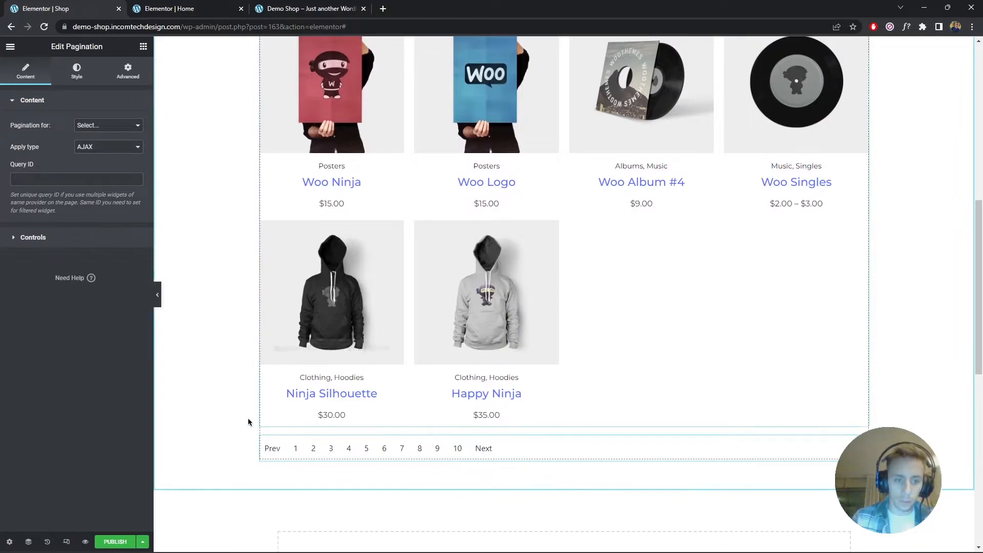
# Set the new pagination to apply to the JetWooBuilder Products Grid.
pyautogui.click(103, 126)
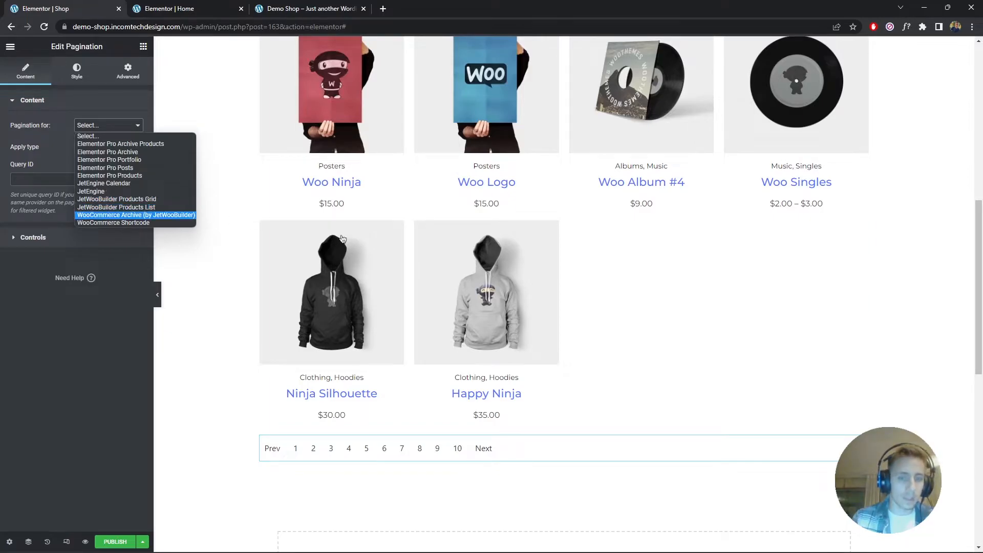
pyautogui.click(709, 287)
pyautogui.click(143, 46)
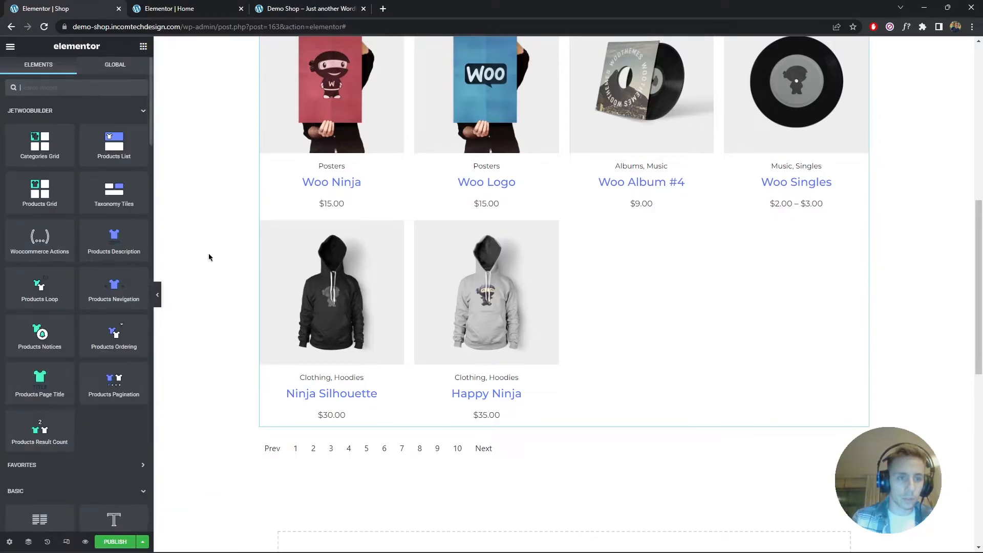
pyautogui.click(379, 449)
pyautogui.click(109, 125)
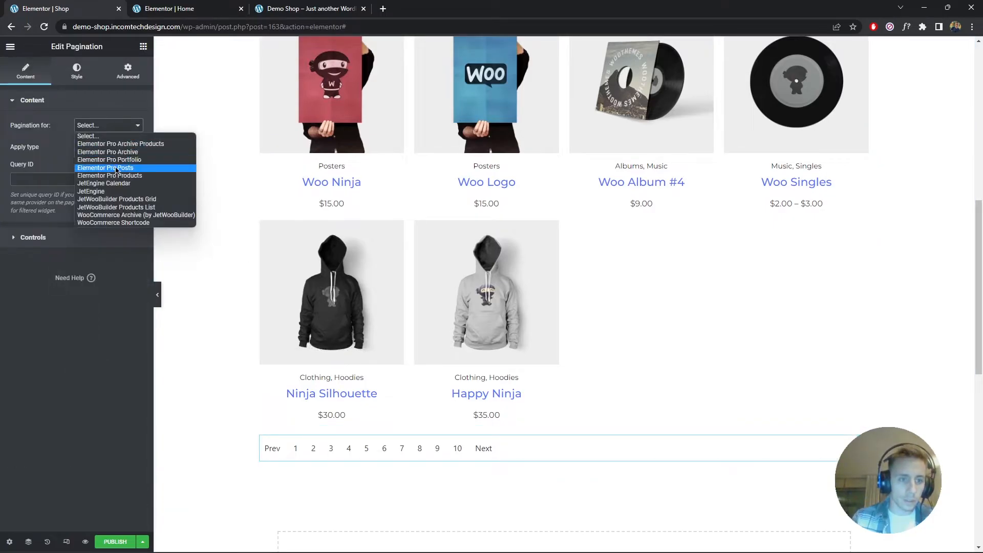
pyautogui.click(119, 199)
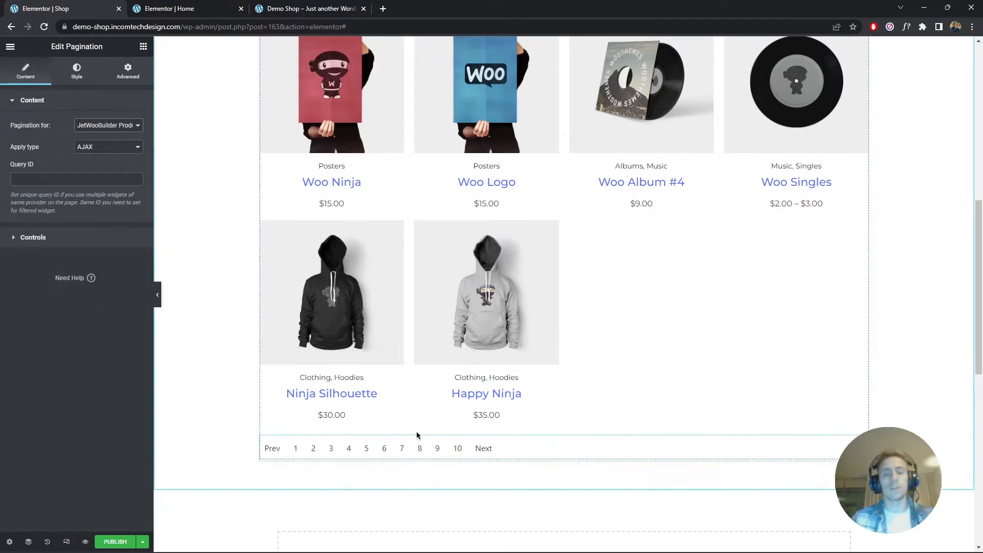
pyautogui.click(58, 239)
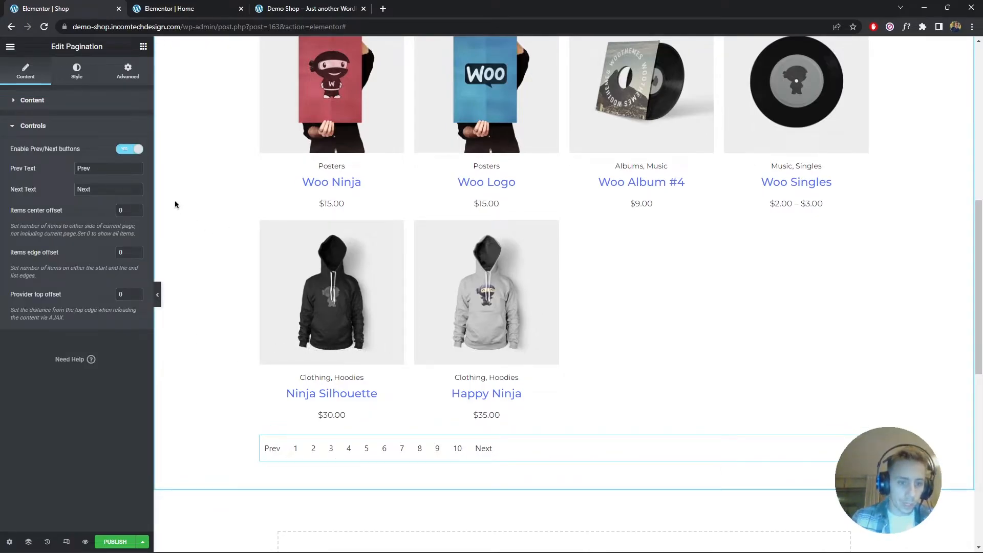
pyautogui.click(69, 76)
# Try the Products Pagination widget between the products grid and the existing pagination, and delete it again.
pyautogui.click(143, 47)
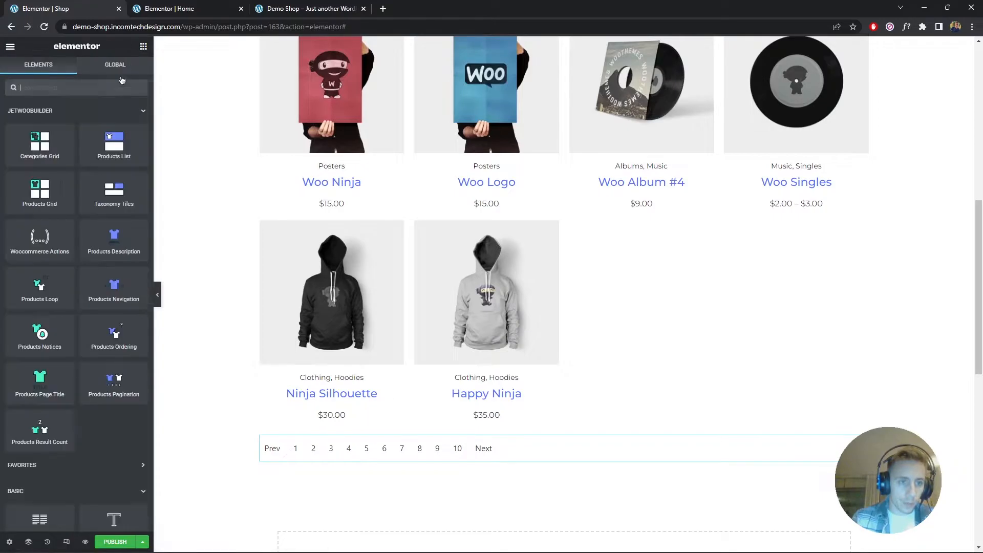
pyautogui.click(107, 88)
pyautogui.write('pagin')
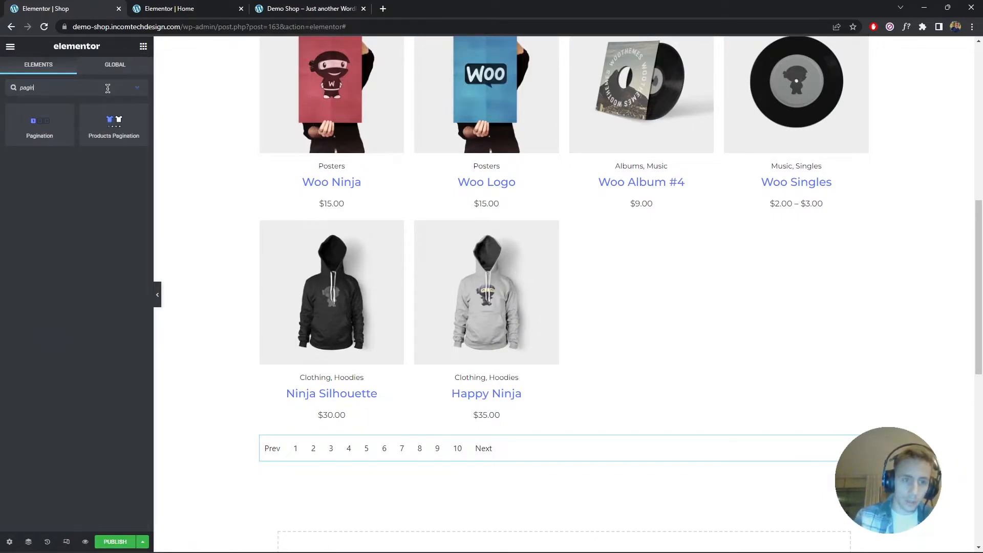
pyautogui.moveTo(103, 116); pyautogui.dragTo(467, 417)
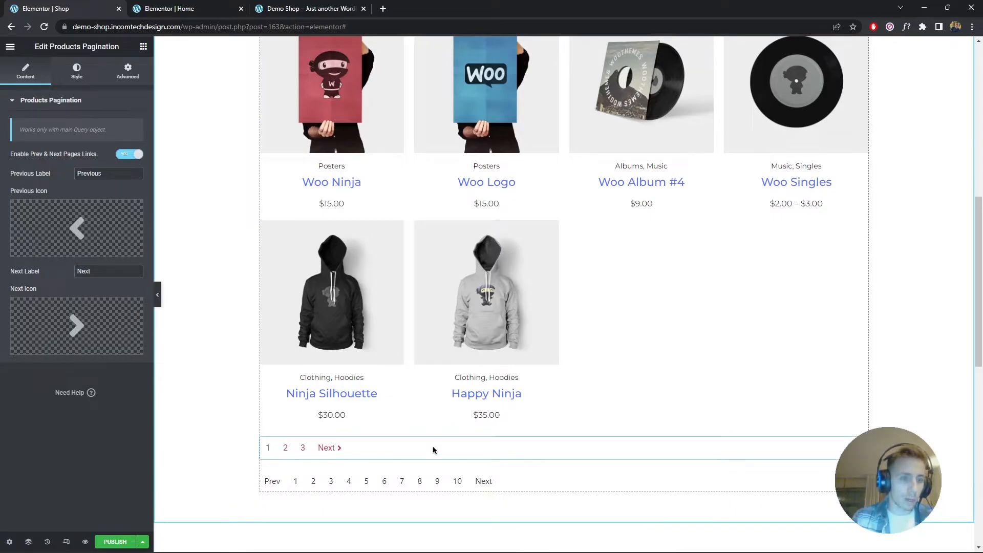
pyautogui.click(77, 72)
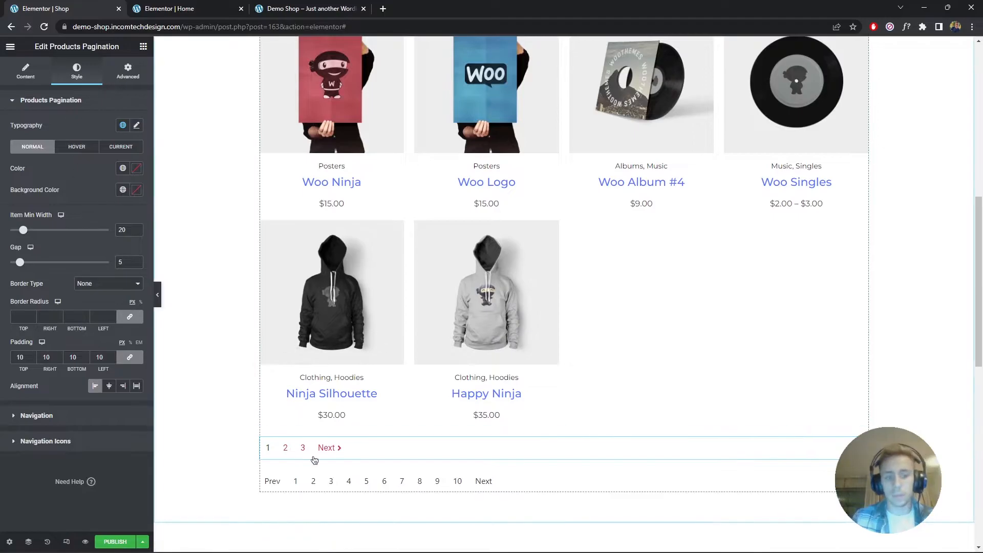
pyautogui.rightClick(395, 453)
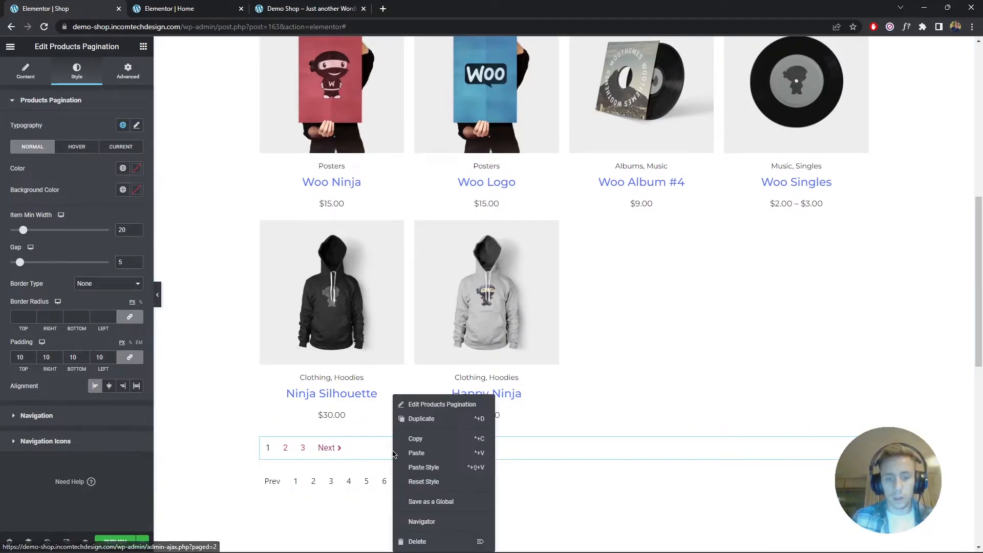
pyautogui.click(440, 541)
# Center-align the items of the pagination below the products grid.
pyautogui.click(518, 456)
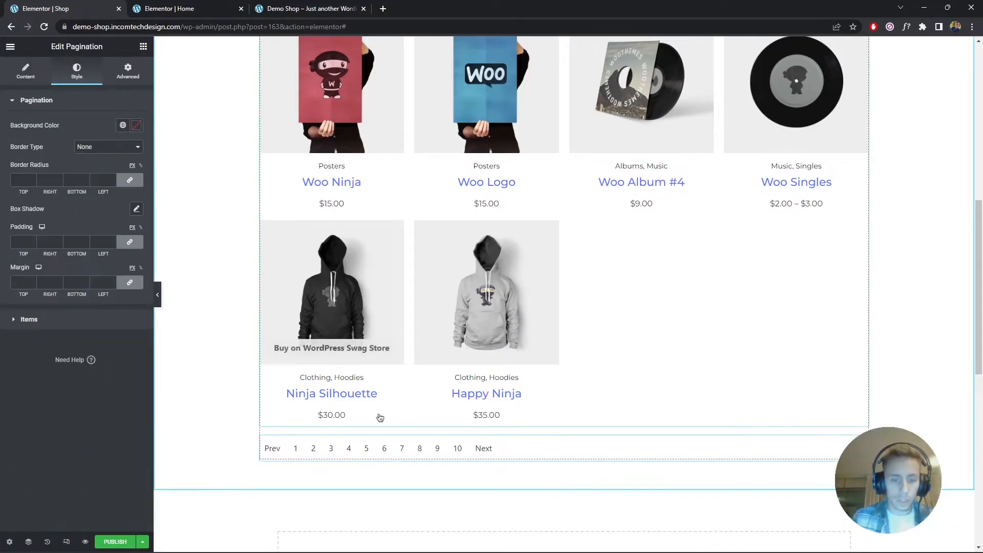
pyautogui.click(17, 71)
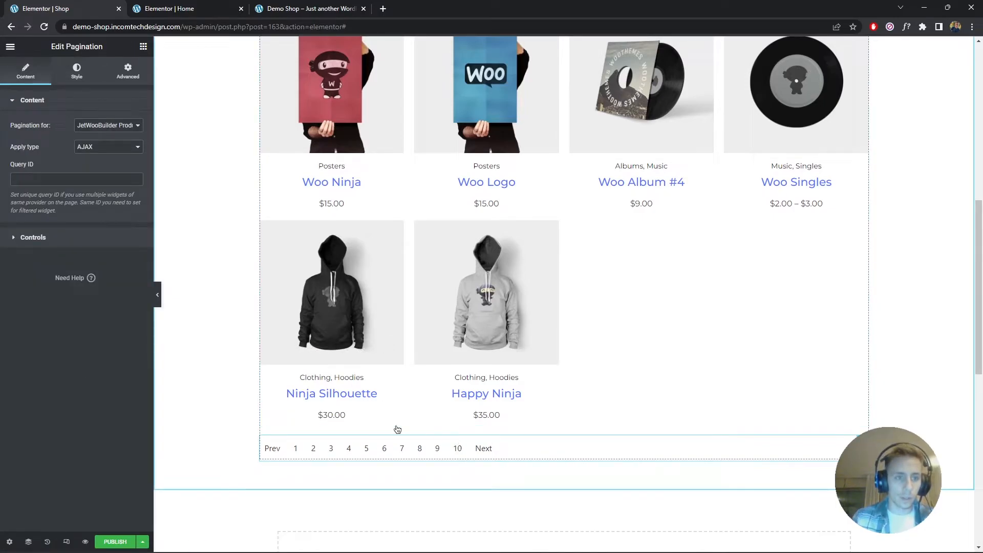
pyautogui.click(78, 72)
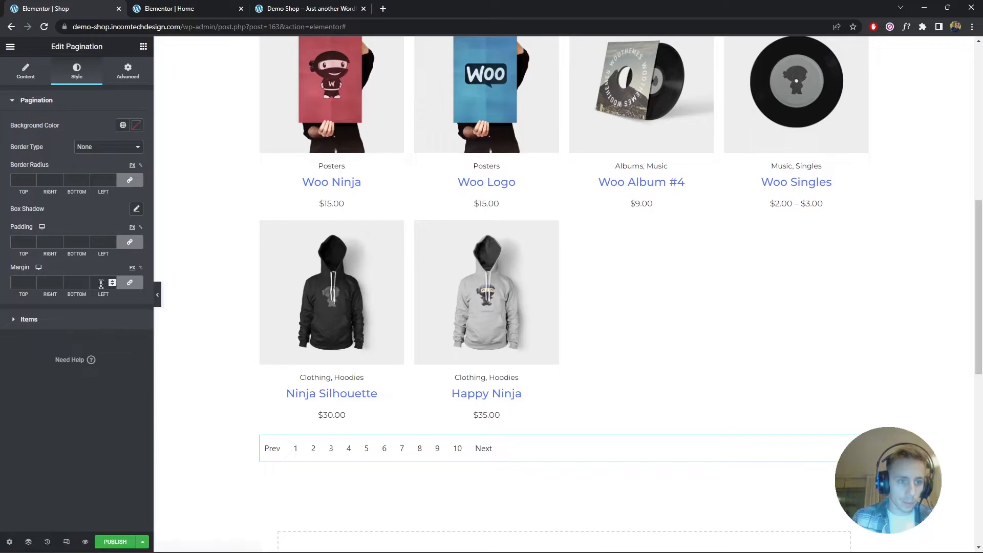
pyautogui.click(82, 321)
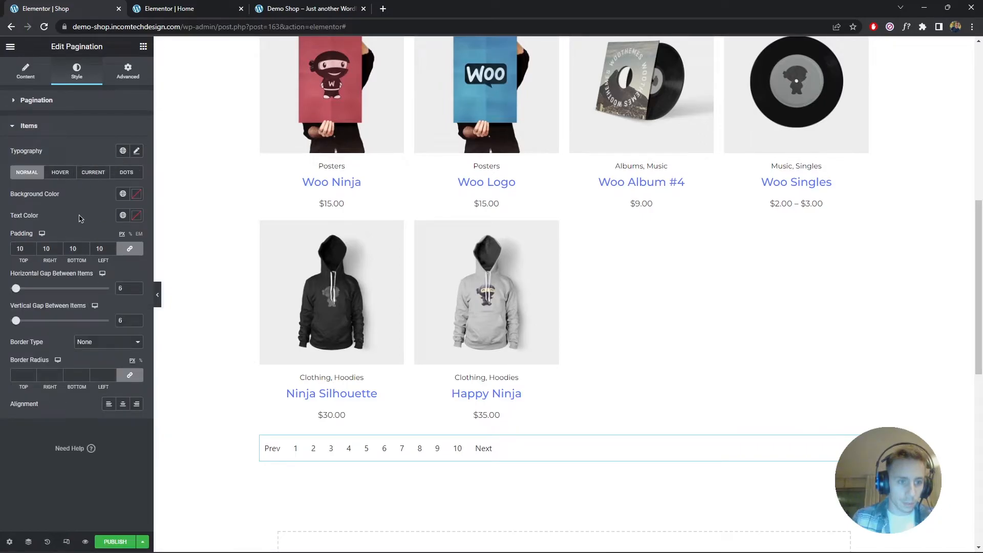
pyautogui.click(124, 404)
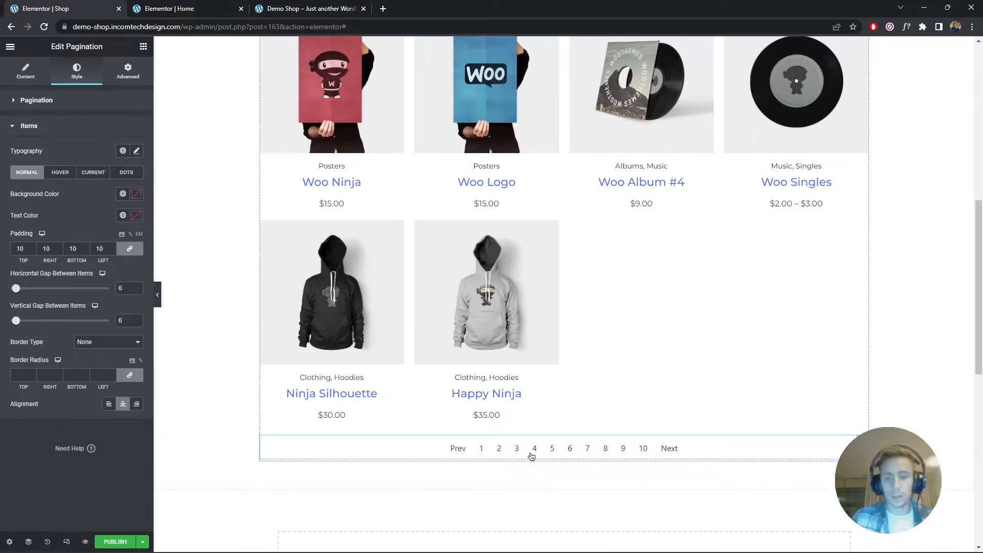
# Review the pagination's control settings, try the blue global color as its background and clear it again.
pyautogui.click(14, 72)
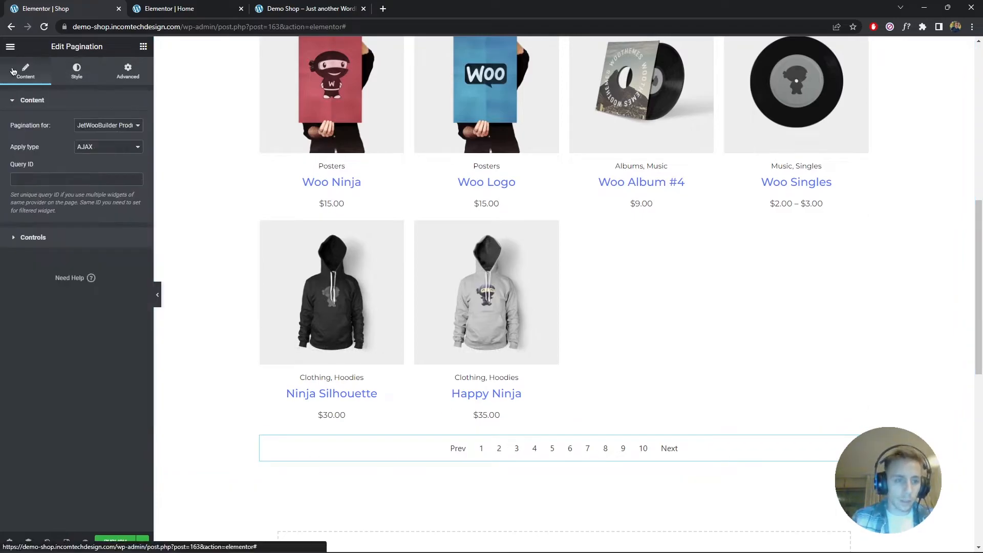
pyautogui.click(62, 237)
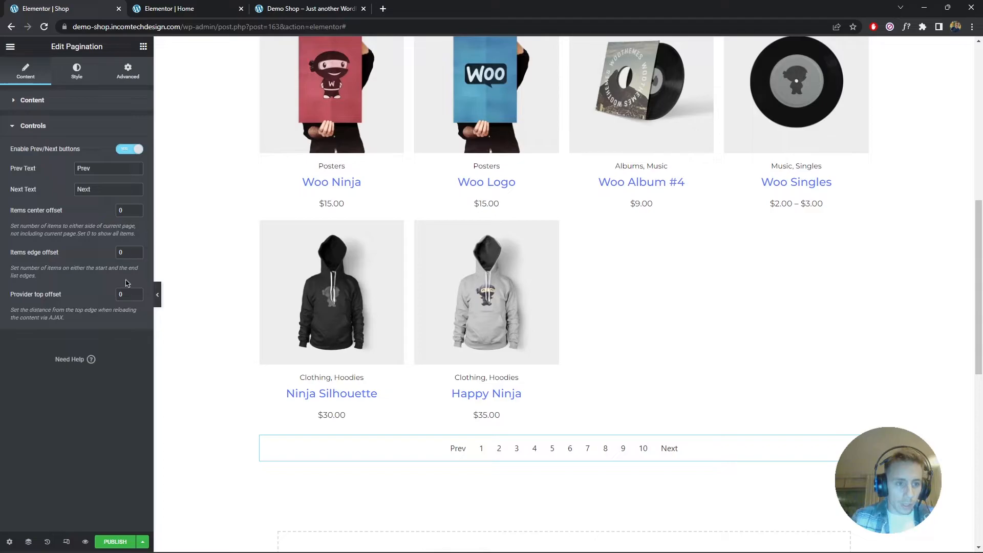
pyautogui.click(67, 75)
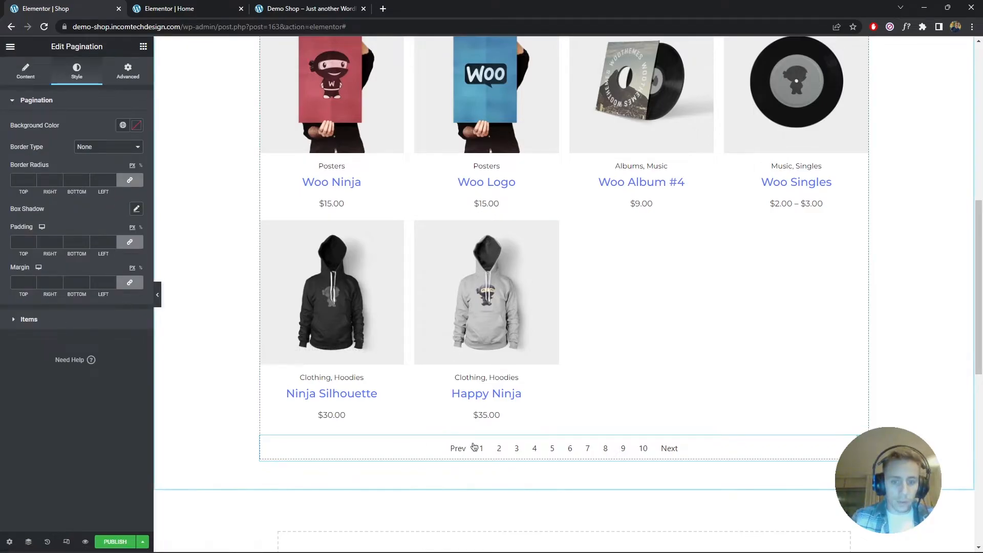
pyautogui.click(122, 125)
pyautogui.click(79, 244)
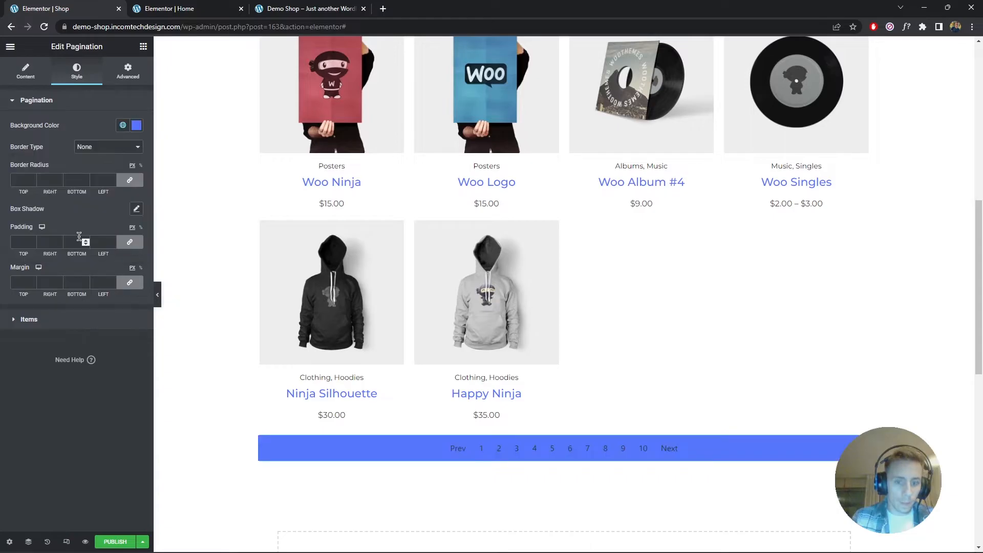
pyautogui.click(136, 125)
pyautogui.click(96, 145)
pyautogui.click(136, 127)
# Set the background color of the pagination items in their normal state to the blue global color.
pyautogui.click(72, 320)
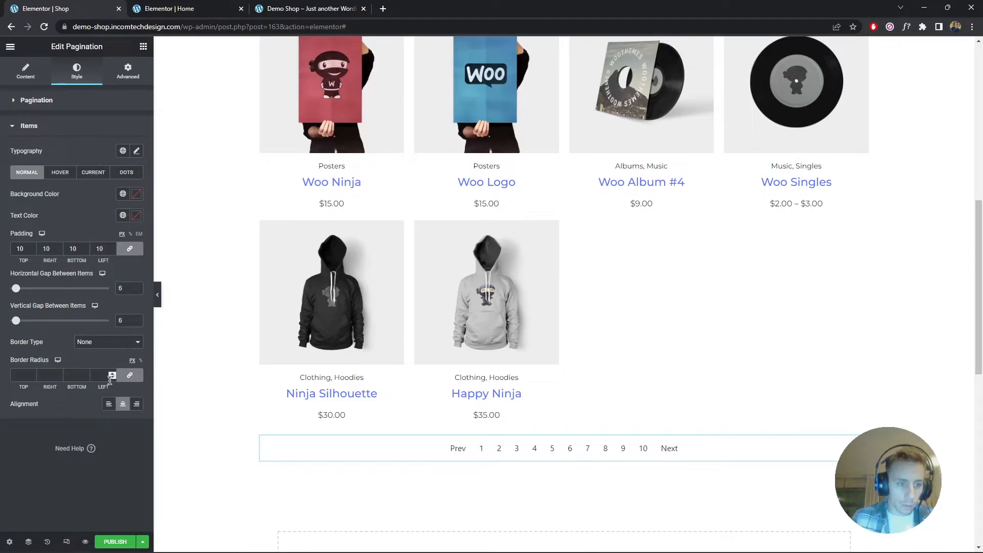
pyautogui.click(122, 195)
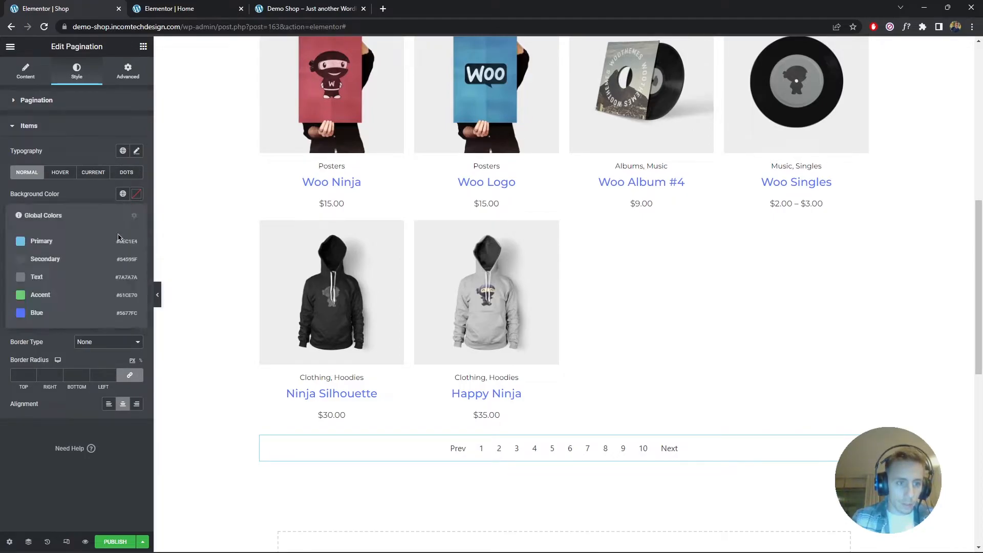
pyautogui.click(100, 315)
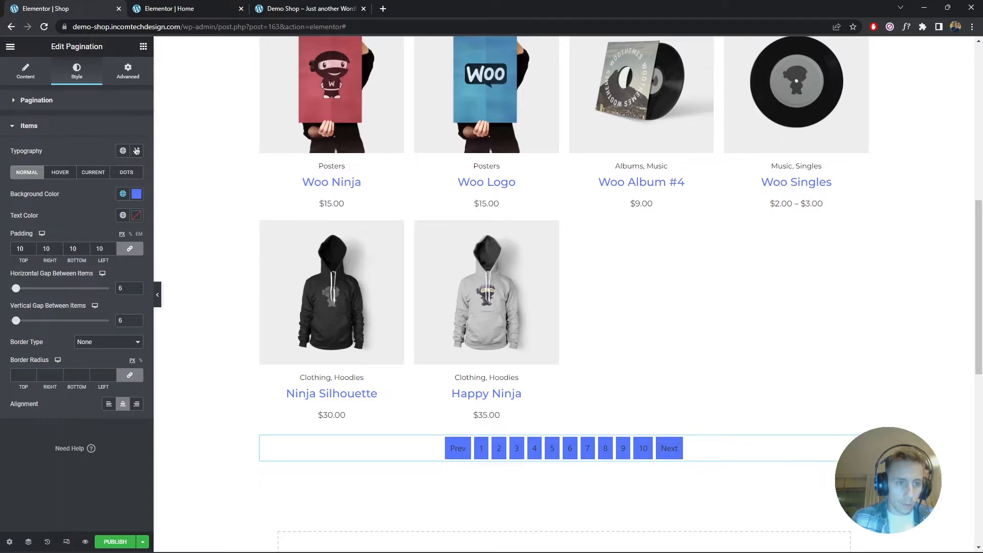
# Set the pagination items' typography to Montserrat, size 16 px and weight 400.
pyautogui.click(136, 151)
pyautogui.click(122, 200)
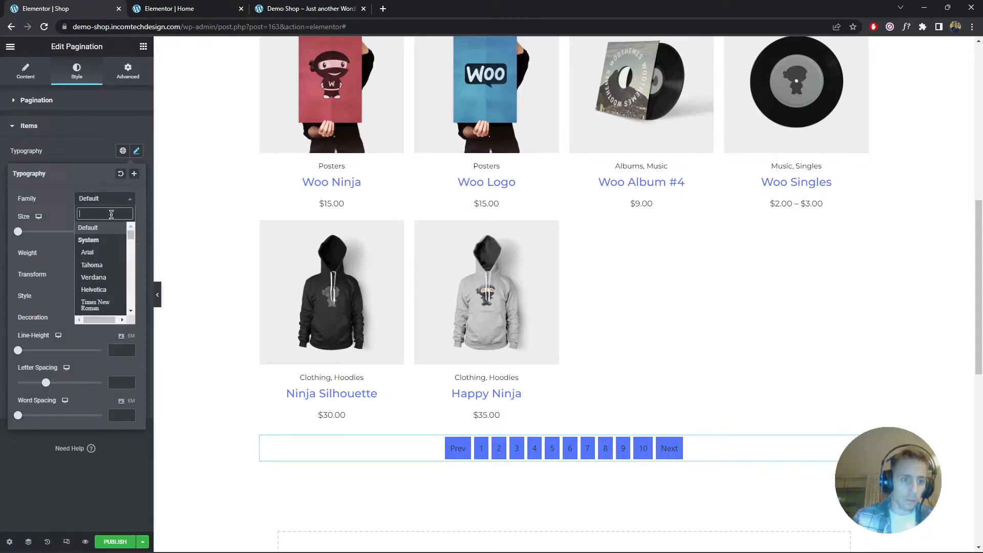
pyautogui.write('montser')
pyautogui.write('rr')
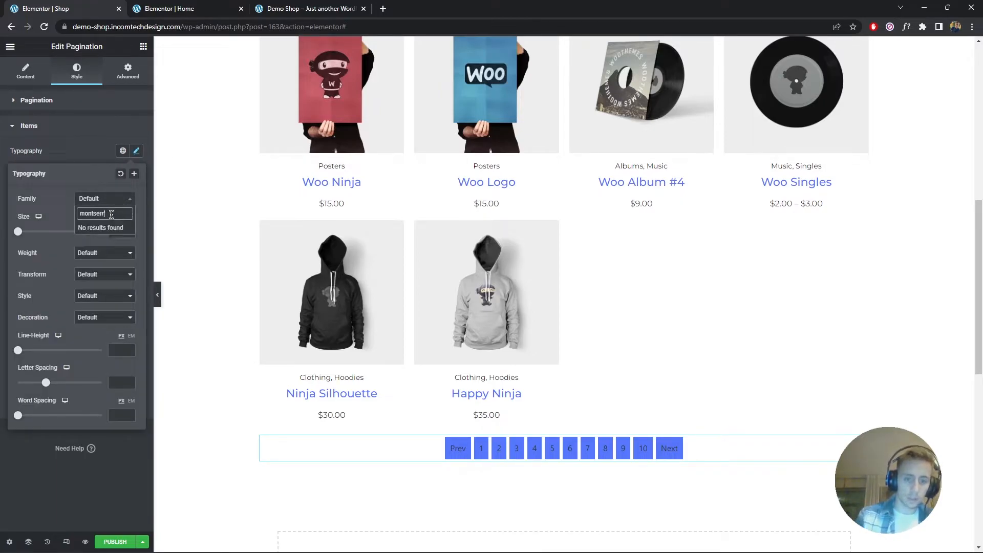
pyautogui.press('BackSpace')
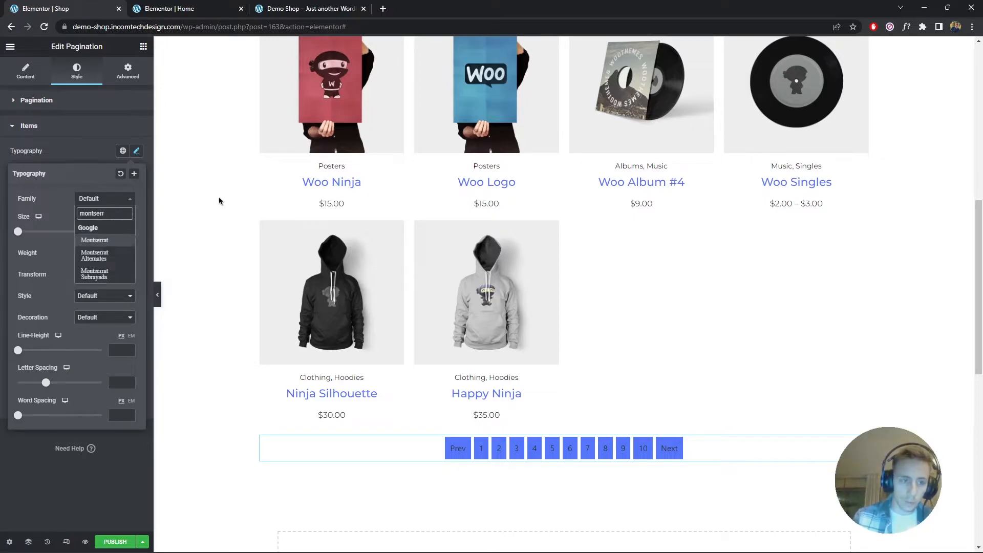
pyautogui.click(105, 244)
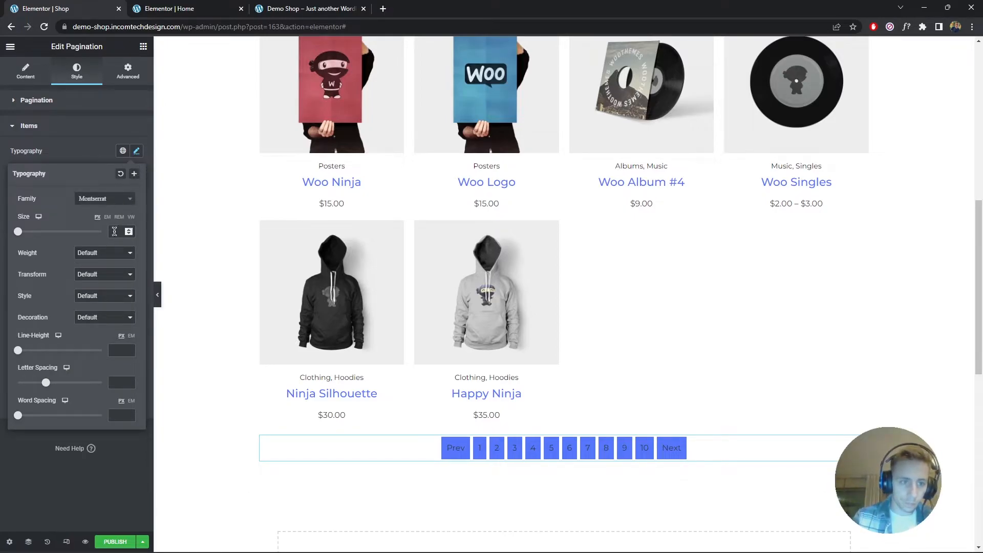
pyautogui.click(108, 253)
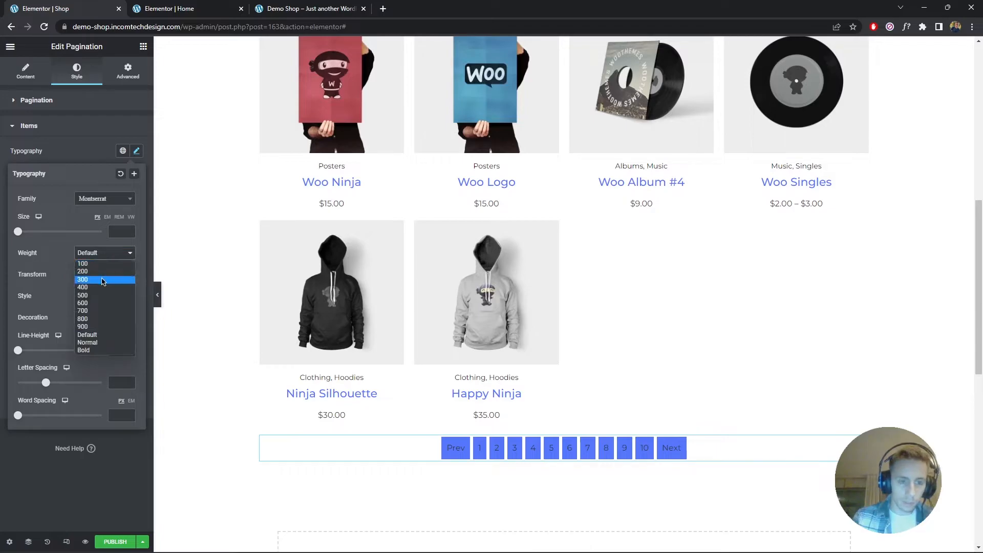
pyautogui.click(102, 287)
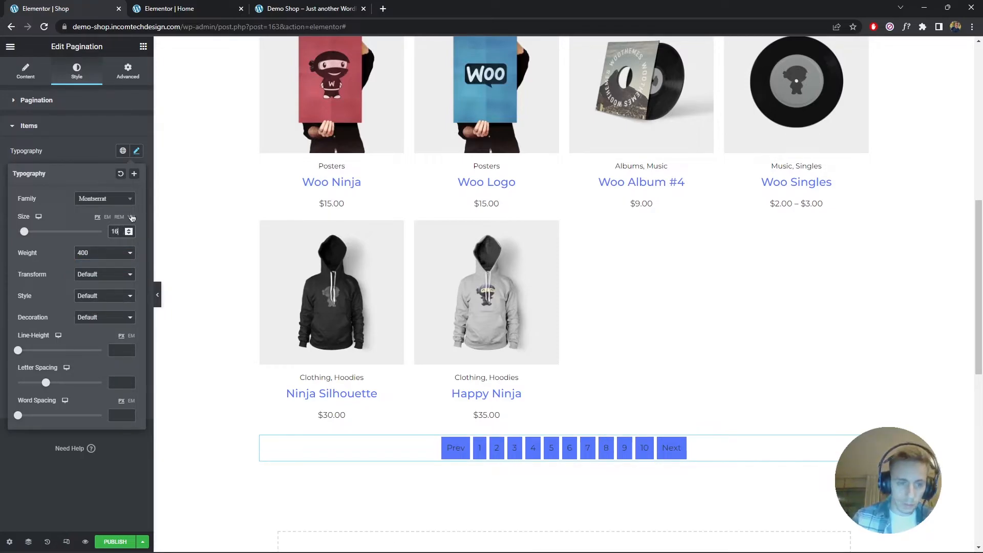
pyautogui.click(136, 152)
# Set the text color of the pagination items in their normal state to white (#FFFFFF).
pyautogui.click(137, 216)
pyautogui.write('#FFFFFF')
pyautogui.click(137, 216)
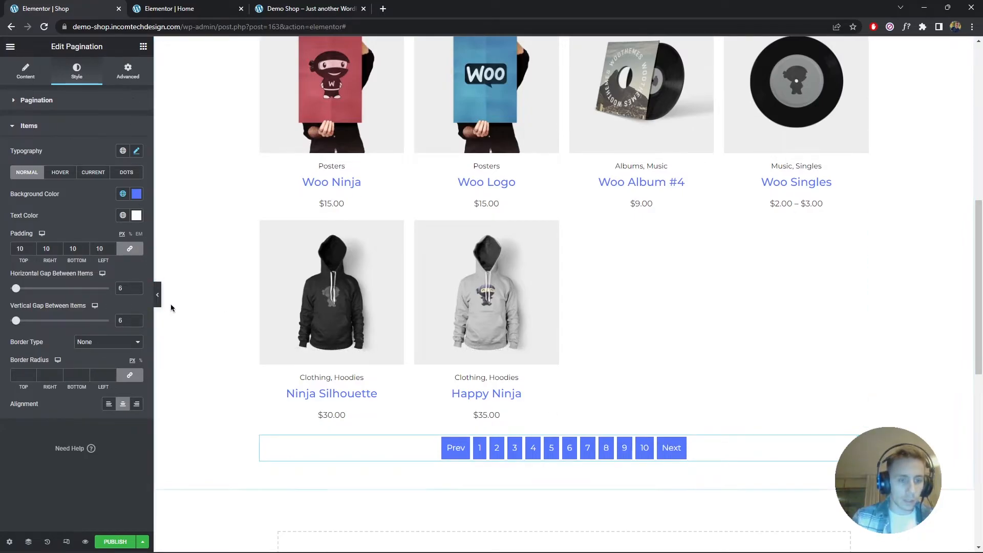
# Preview the page without the editing panel, then insert a Spacer widget between the products grid and the pagination.
pyautogui.click(157, 295)
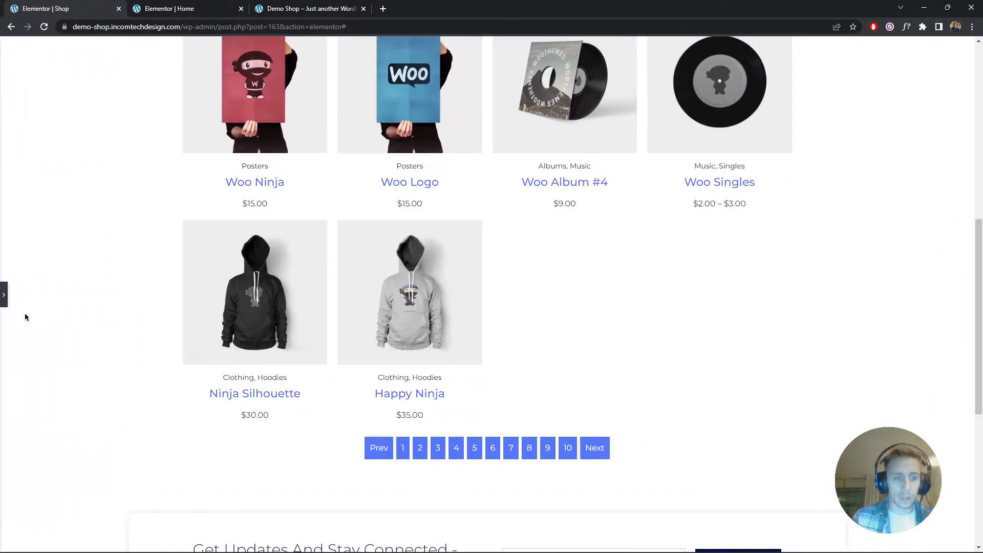
pyautogui.click(5, 294)
pyautogui.click(140, 48)
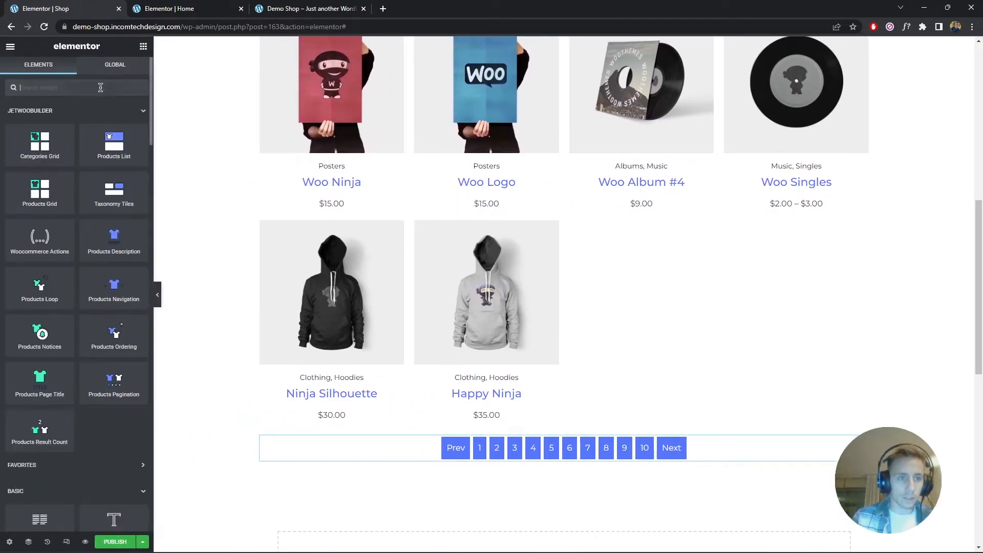
pyautogui.write('spac')
pyautogui.moveTo(40, 122); pyautogui.dragTo(518, 406)
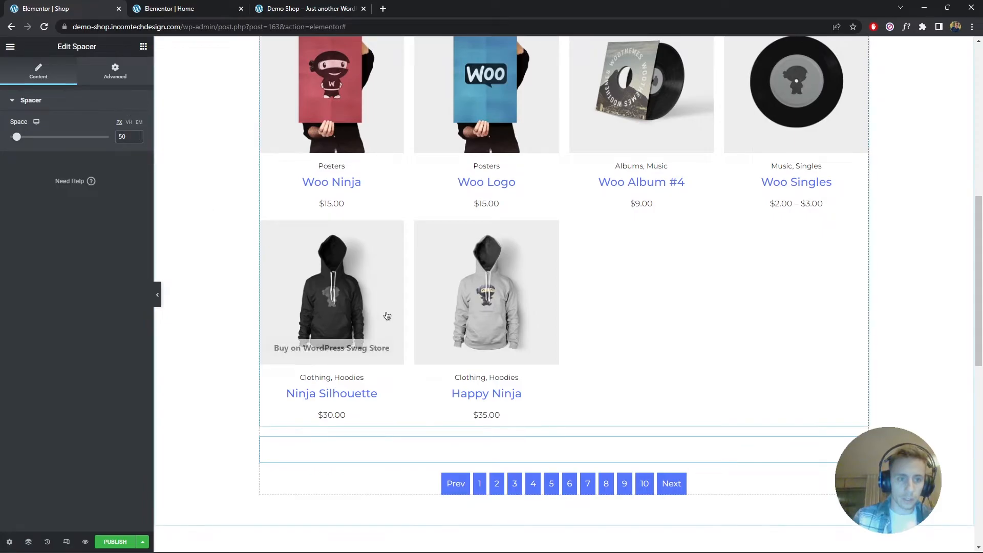
# Review the Products Grid's content settings and the shop layout from the page heading down to the pagination.
pyautogui.click(623, 316)
pyautogui.click(30, 79)
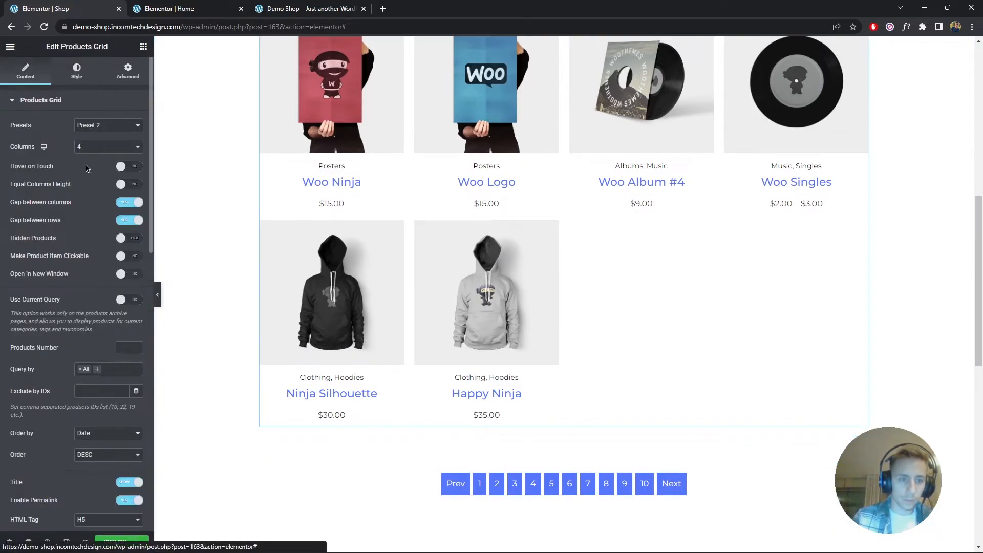
pyautogui.scroll(5, 432, 217)
pyautogui.scroll(-8, 435, 219)
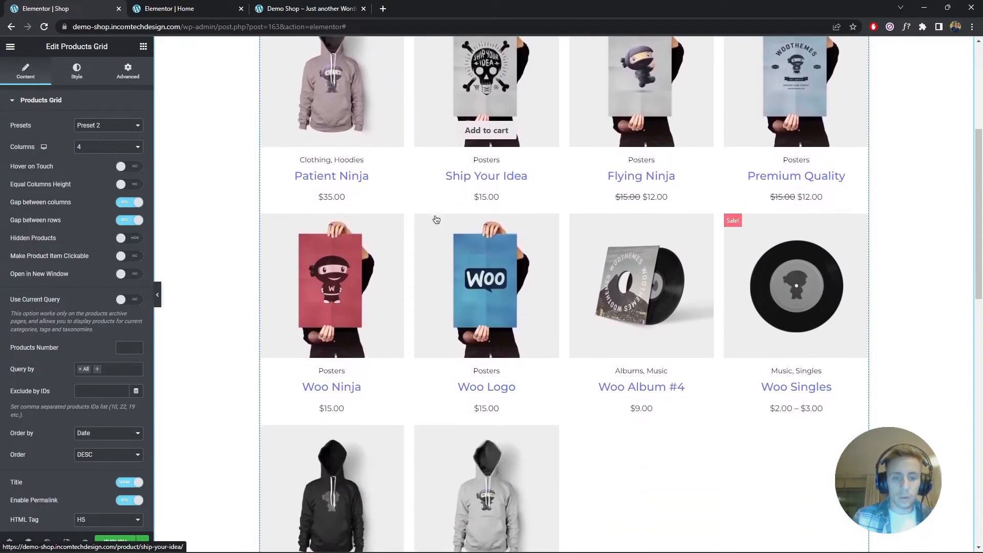
pyautogui.scroll(6, 435, 219)
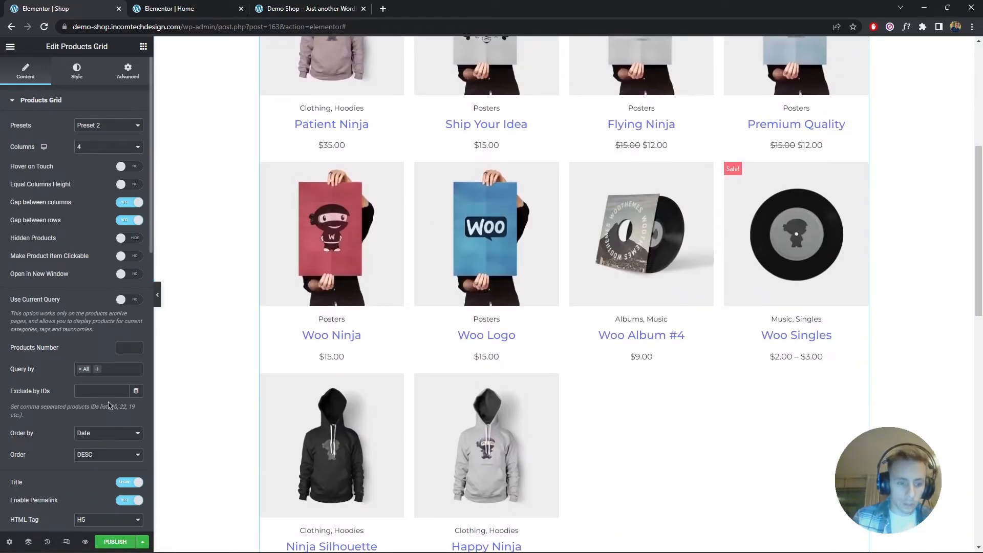
pyautogui.scroll(-5, 382, 205)
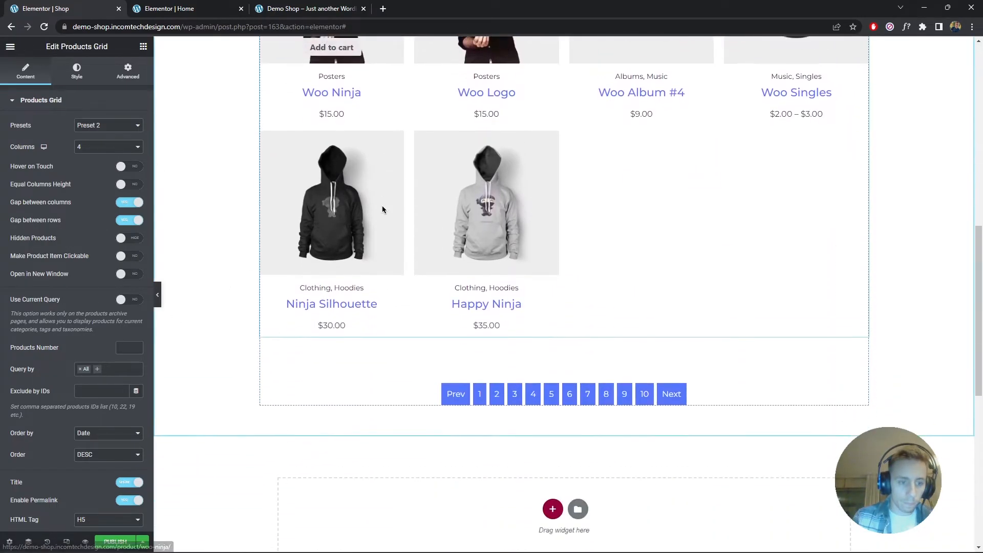
pyautogui.scroll(6, 311, 318)
pyautogui.scroll(5, 314, 322)
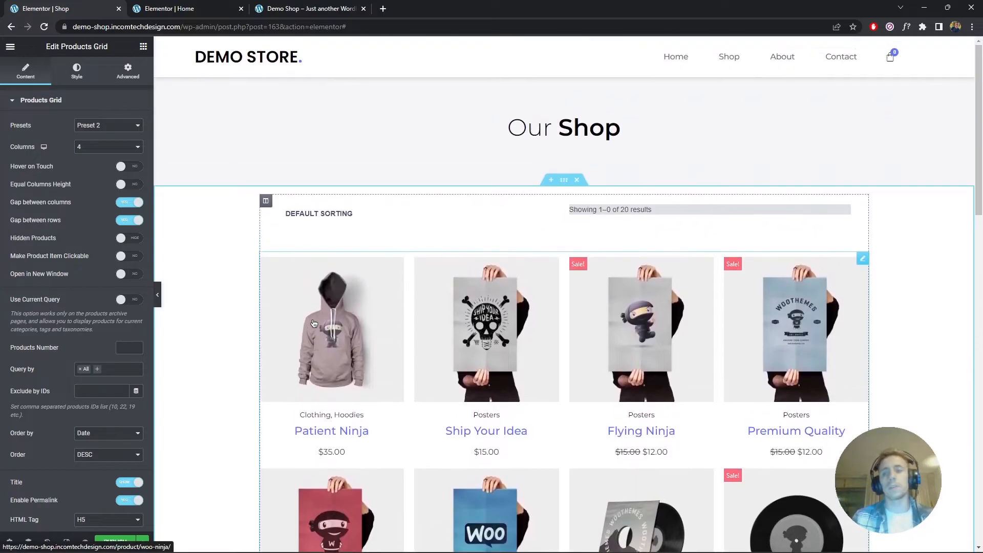
# Publish the shop template and open its live page.
pyautogui.scroll(-5, 314, 323)
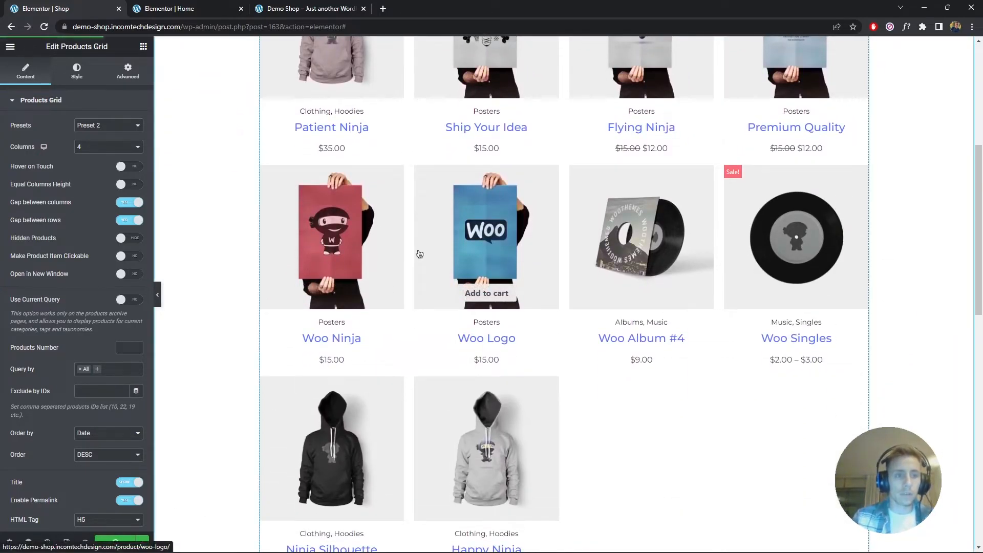
pyautogui.scroll(5, 416, 255)
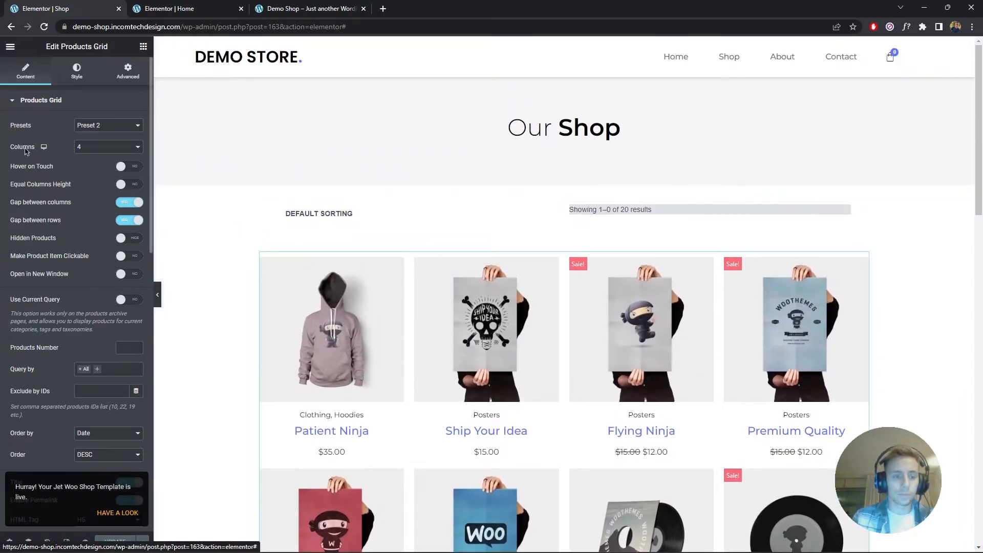
pyautogui.click(129, 514)
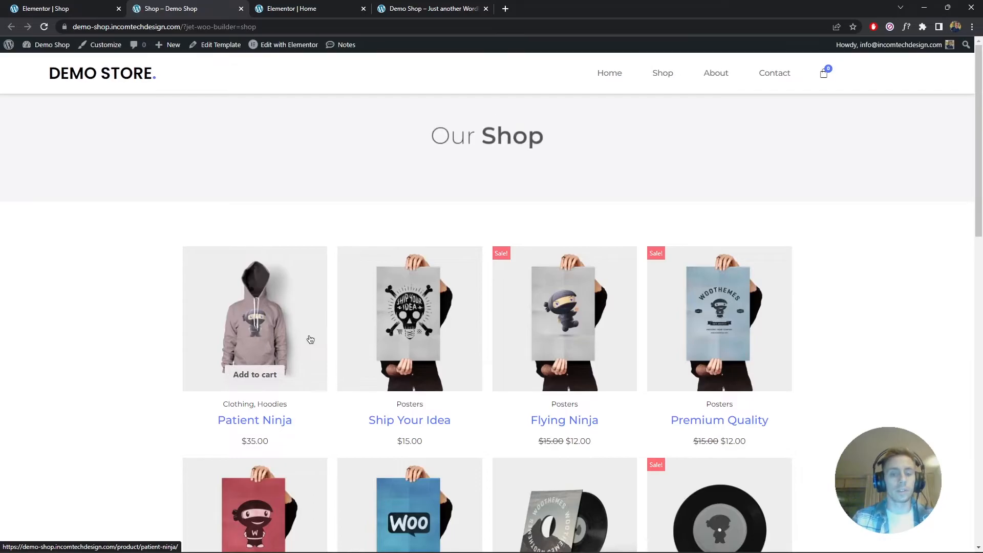
# Test the live pagination by going to pages 2 and 3 and back with Prev, and check the page heading.
pyautogui.scroll(-15, 183, 410)
pyautogui.click(466, 320)
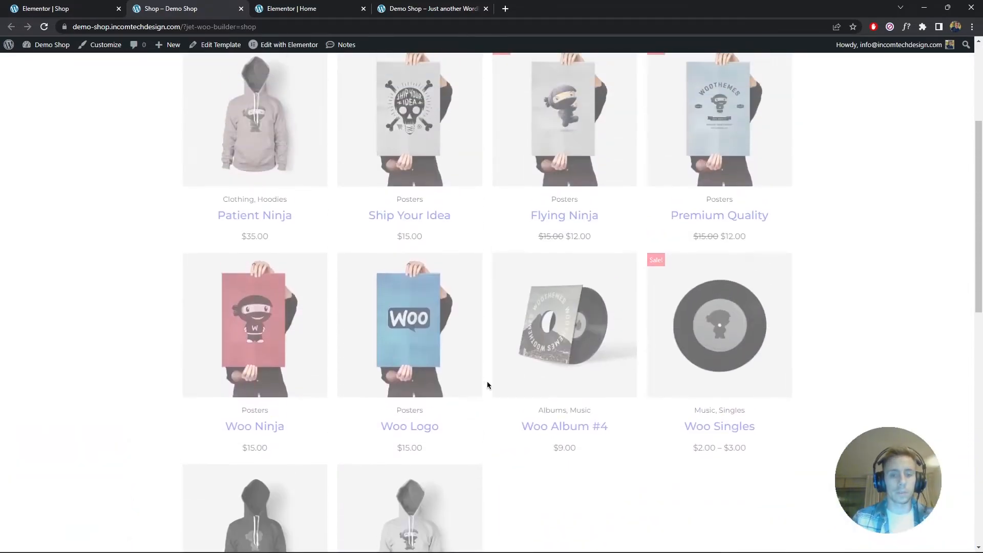
pyautogui.scroll(-2, 500, 475)
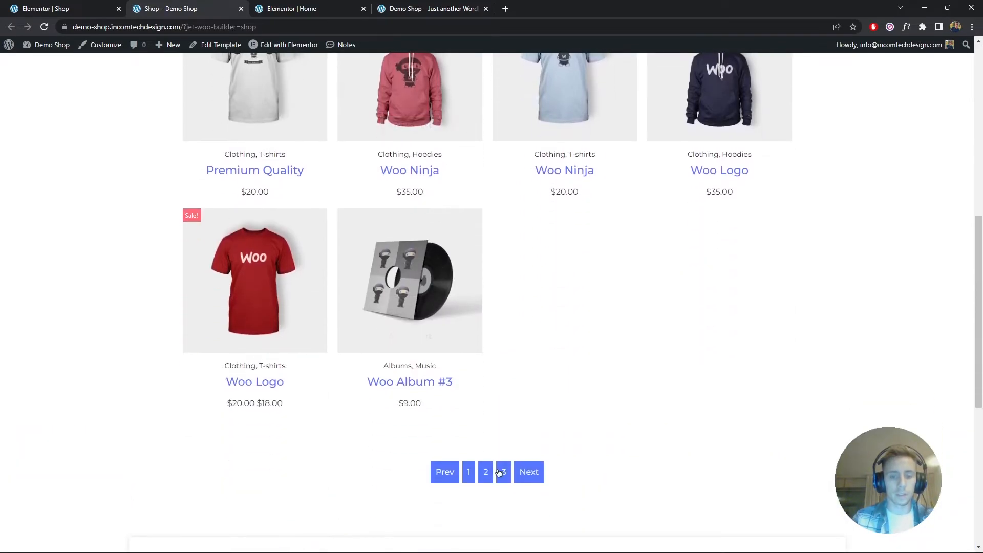
pyautogui.click(501, 471)
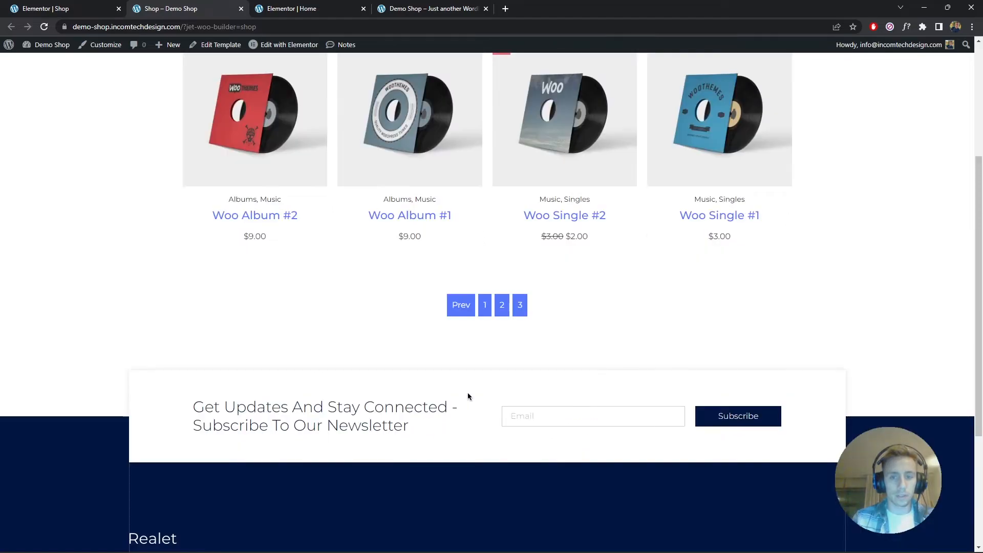
pyautogui.scroll(-3, 468, 395)
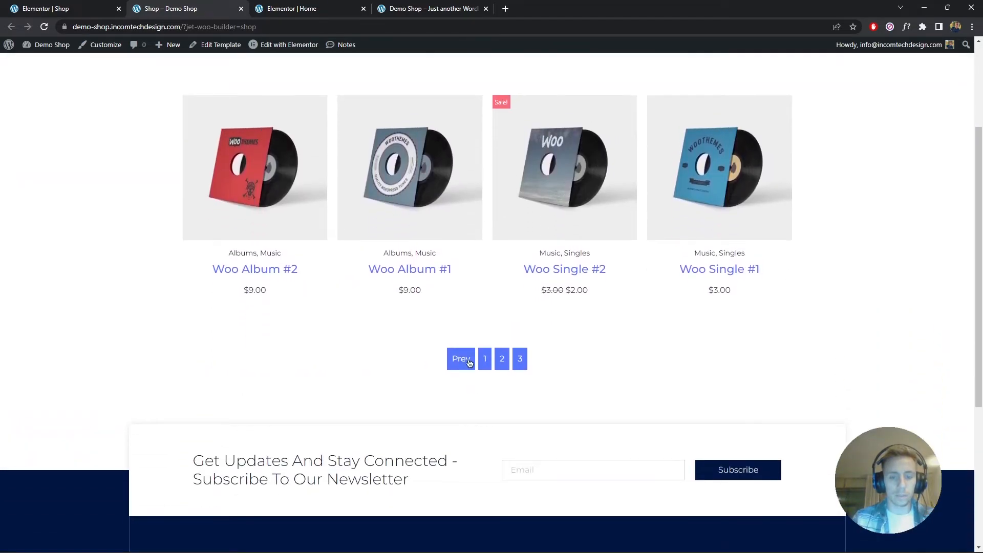
pyautogui.click(468, 362)
pyautogui.scroll(-1, 466, 402)
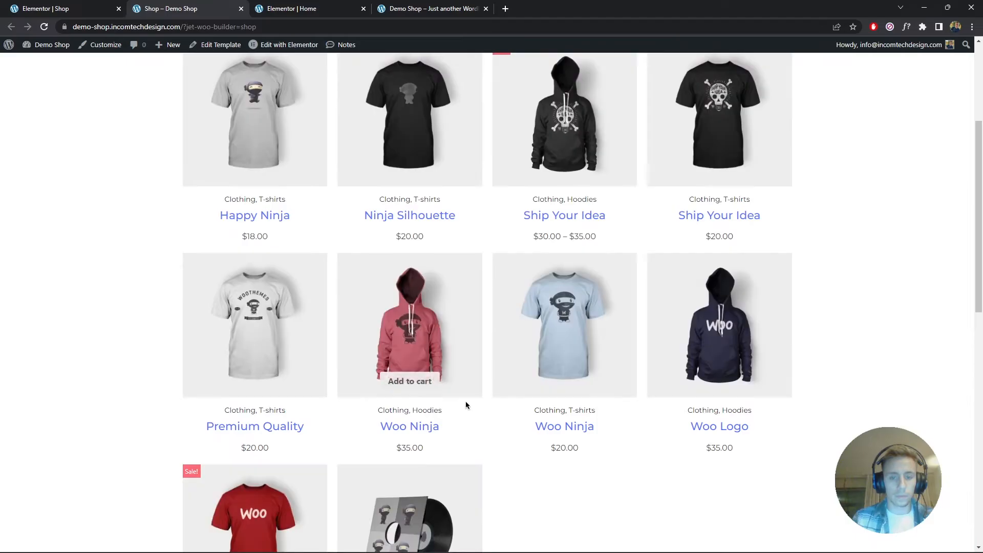
pyautogui.scroll(-9, 467, 405)
pyautogui.scroll(13, 466, 405)
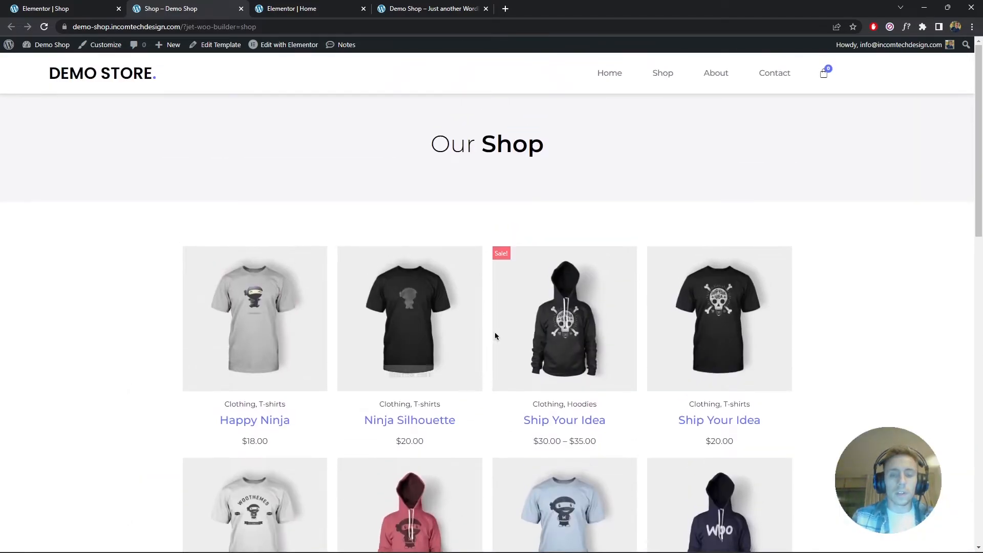
pyautogui.moveTo(443, 130); pyautogui.dragTo(597, 118)
pyautogui.click(570, 135)
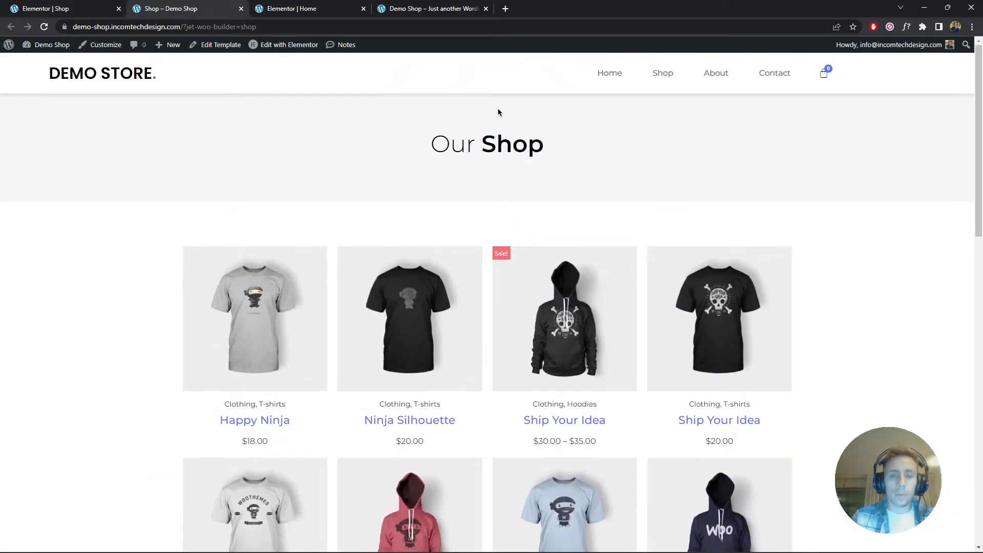
# Open the store's actual Shop page from the site header and examine its first and second product pages.
pyautogui.click(658, 83)
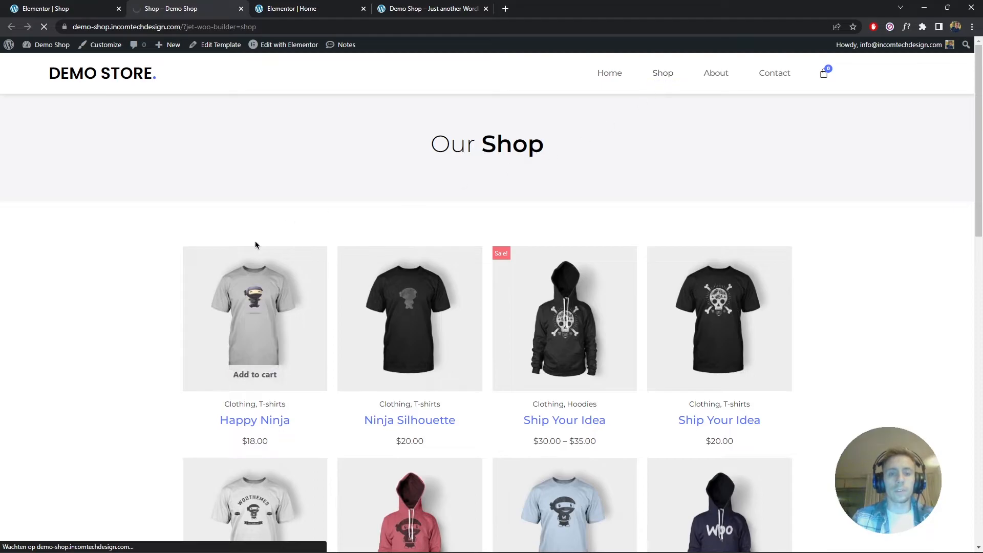
pyautogui.scroll(-15, 268, 298)
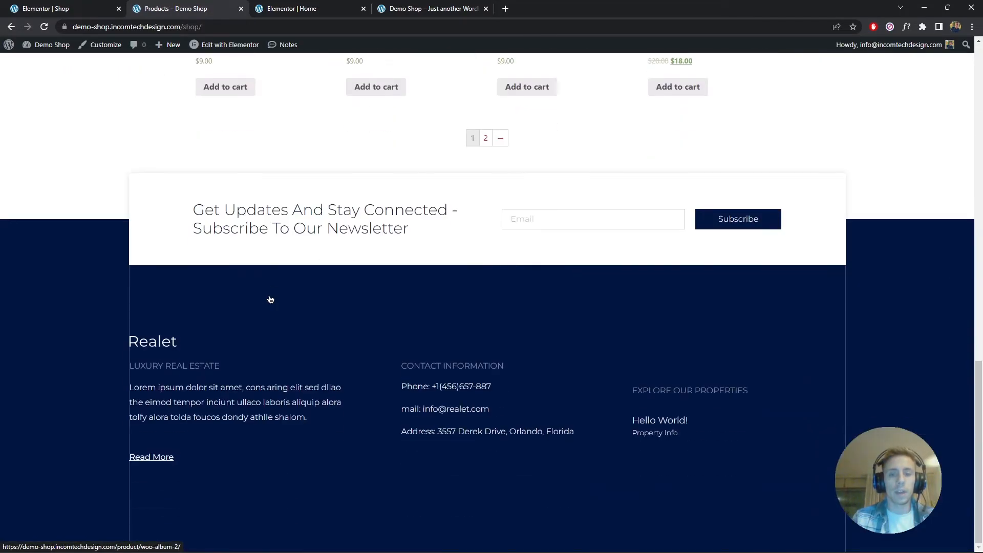
pyautogui.click(486, 138)
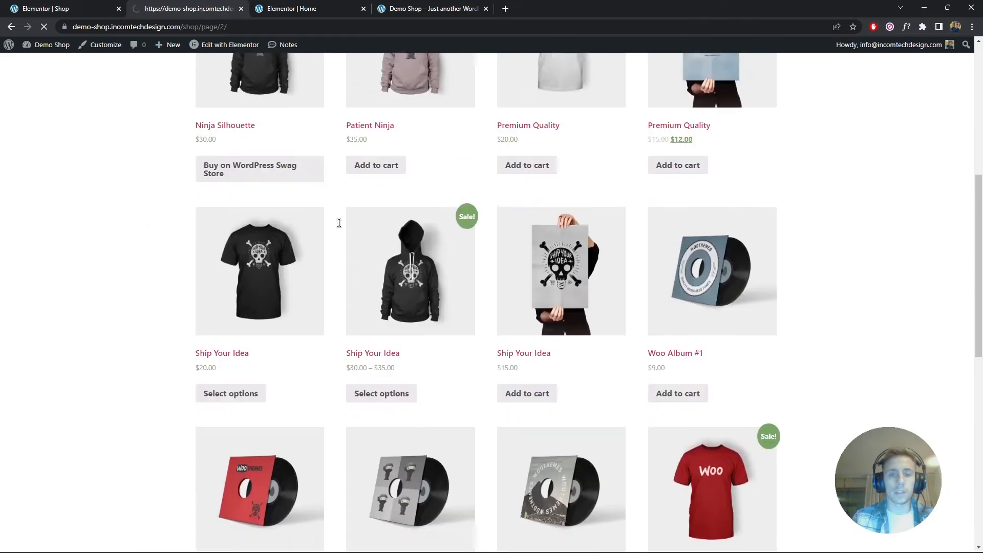
pyautogui.scroll(-9, 339, 225)
pyautogui.scroll(9, 341, 225)
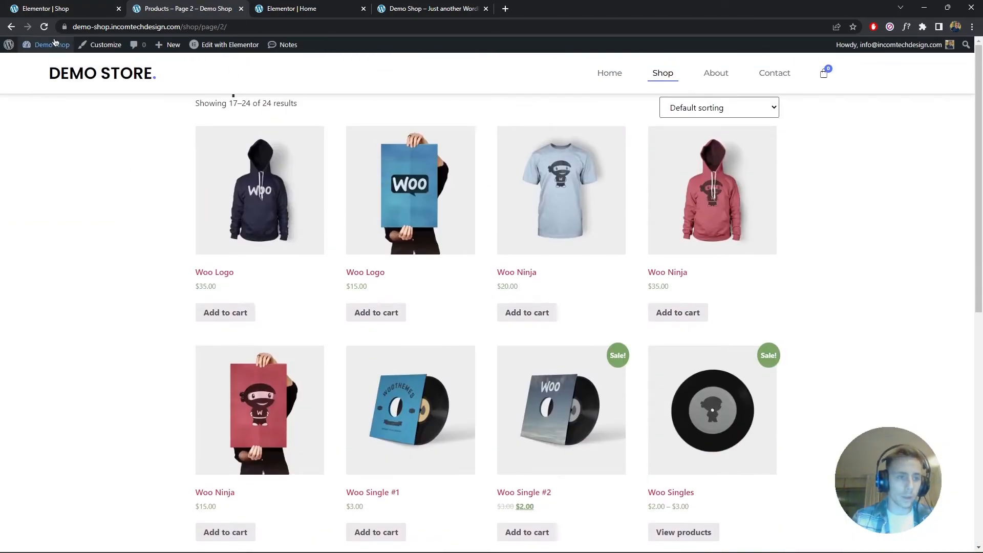
# Go to the WordPress dashboard and open the JetWooBuilder section of the WooCommerce settings.
pyautogui.moveTo(51, 60)
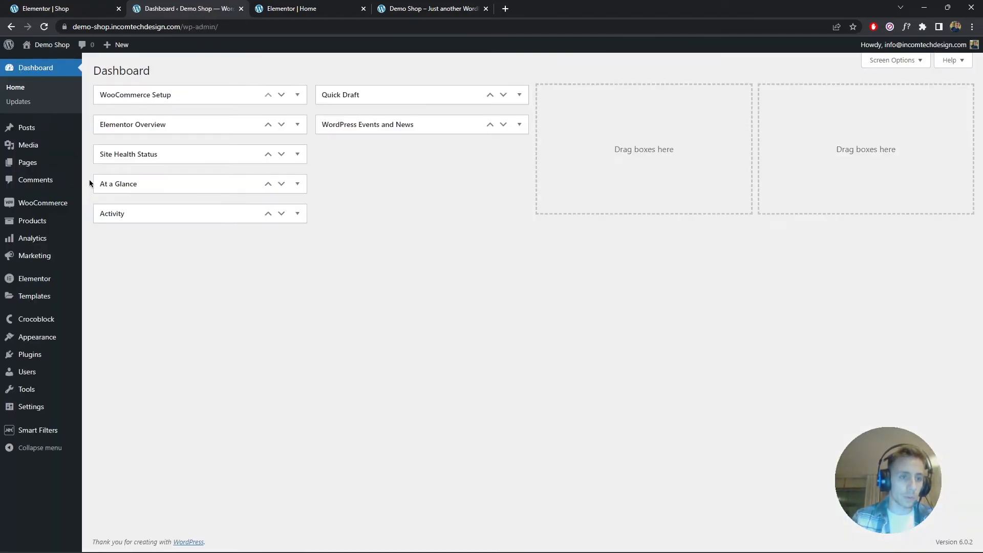
pyautogui.moveTo(49, 212)
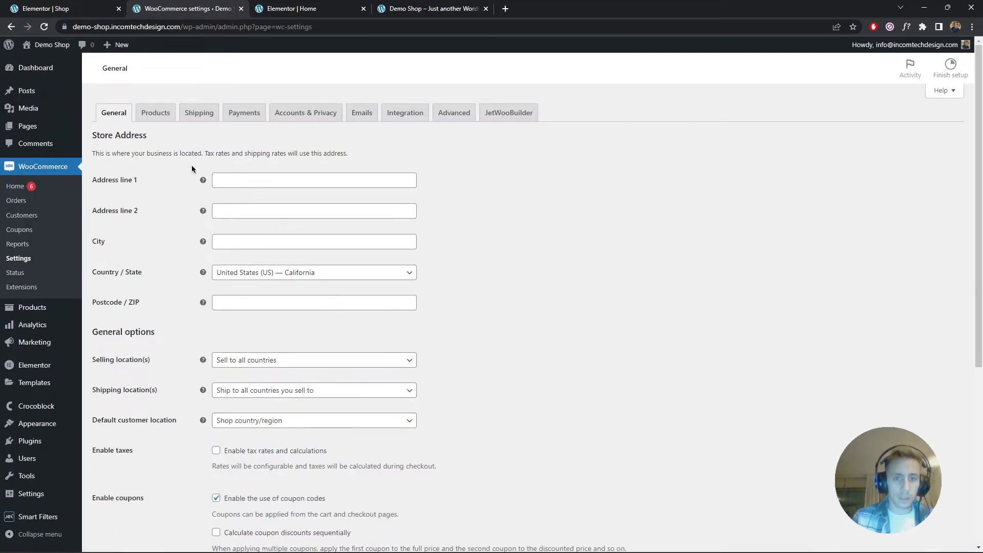
pyautogui.click(496, 120)
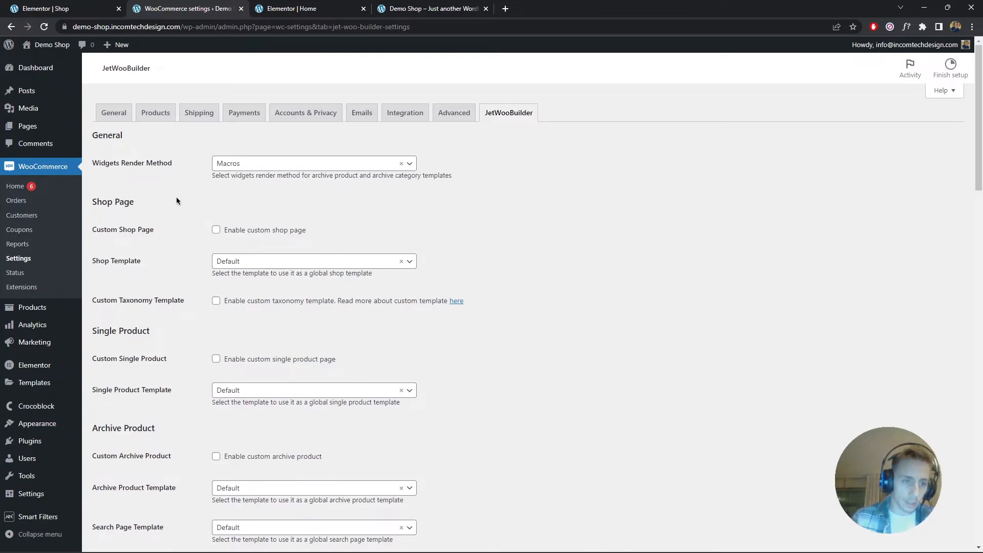
# Enable the custom shop page, set the Shop Template to Shop, and save the JetWooBuilder settings.
pyautogui.click(238, 263)
pyautogui.click(249, 295)
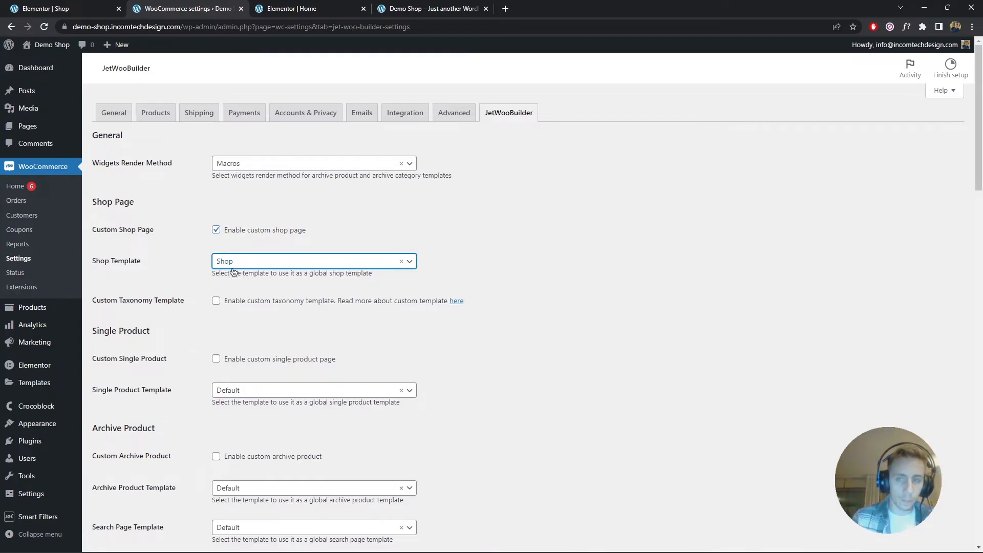
pyautogui.scroll(-20, 915, 158)
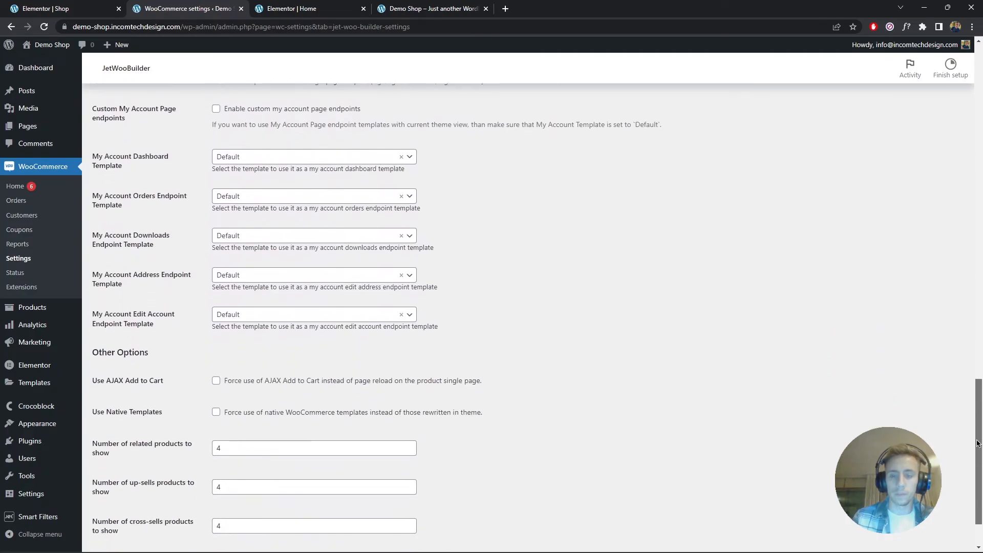
pyautogui.click(131, 500)
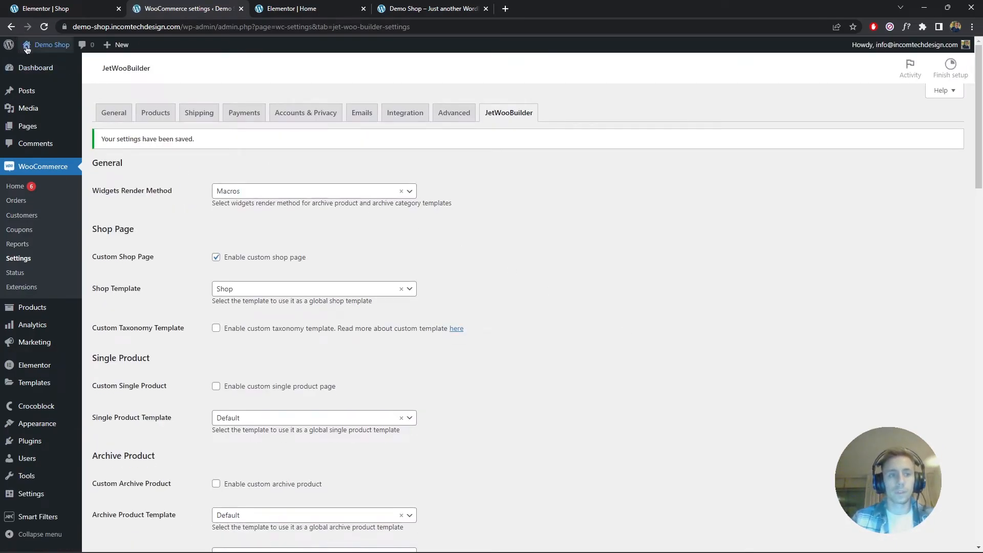
# Open the store's live Shop page and examine its header, product grid and pagination, including the second product page.
pyautogui.click(33, 68)
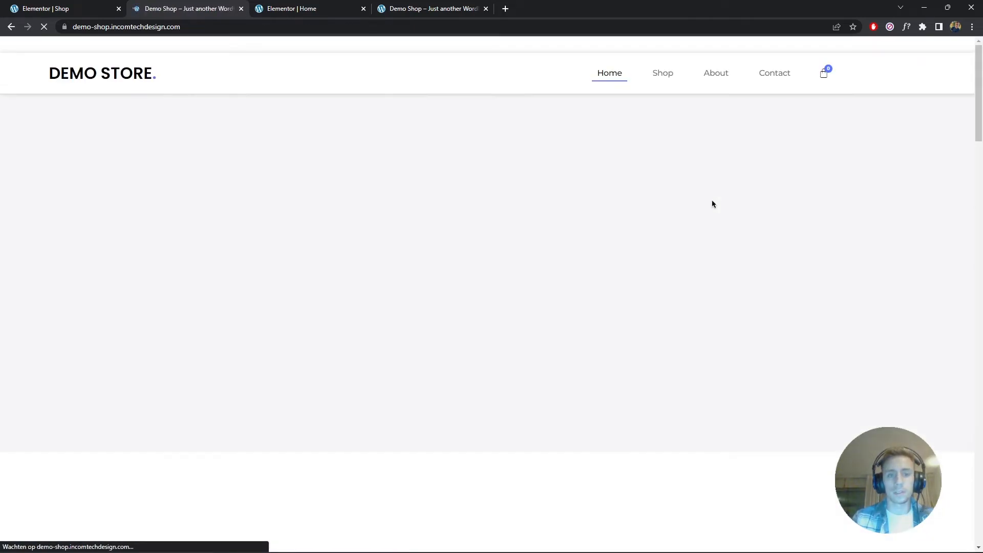
pyautogui.click(663, 75)
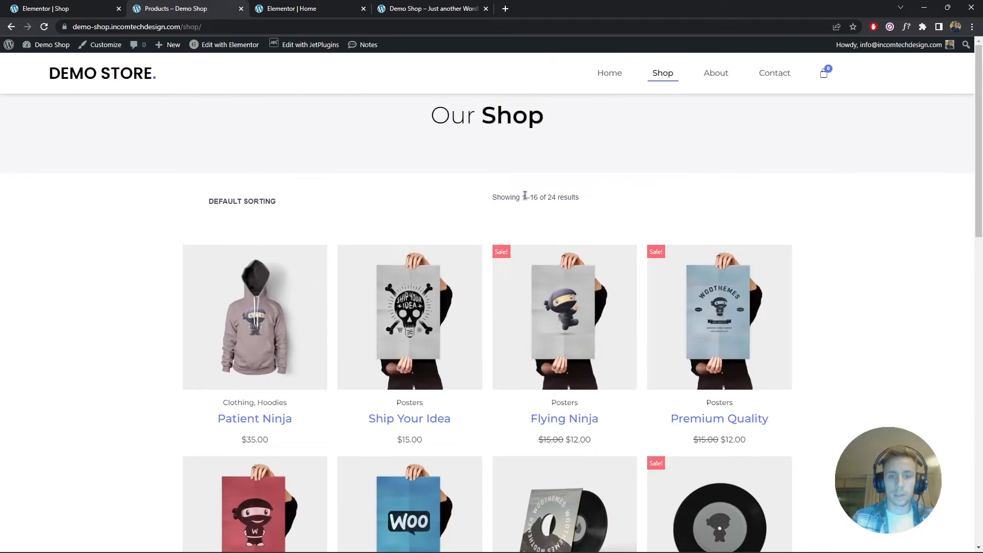
pyautogui.scroll(-10, 114, 229)
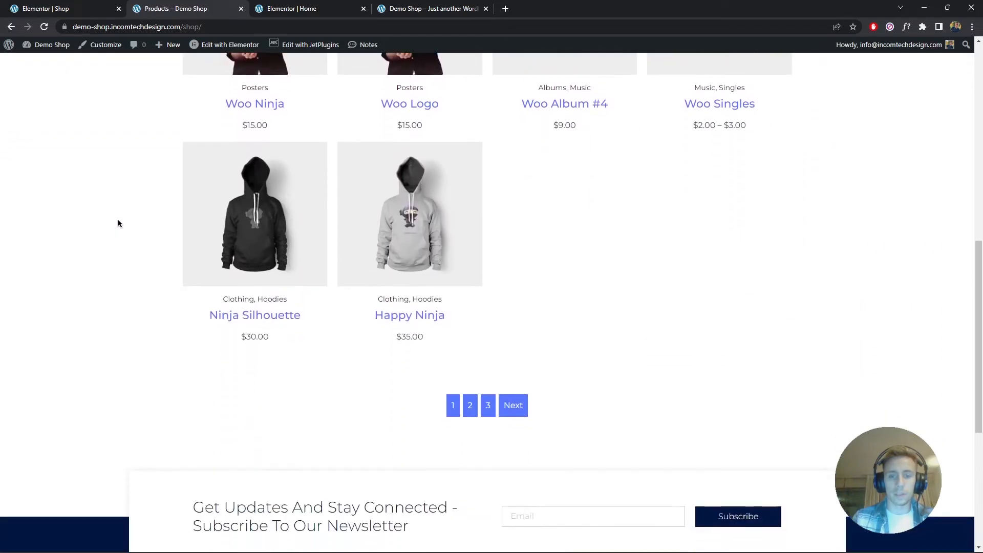
pyautogui.scroll(9, 119, 224)
pyautogui.scroll(-8, 203, 259)
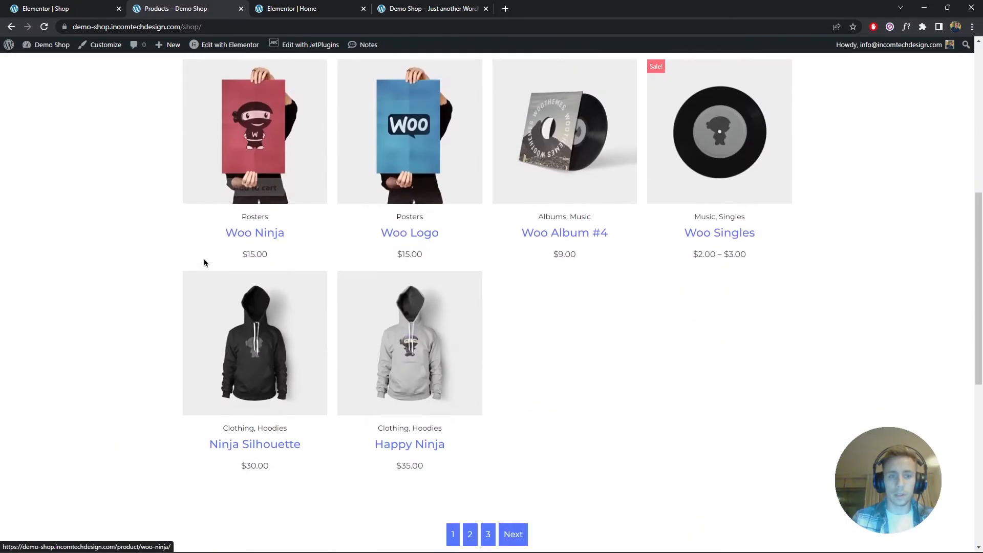
pyautogui.scroll(9, 204, 263)
pyautogui.scroll(-7, 303, 366)
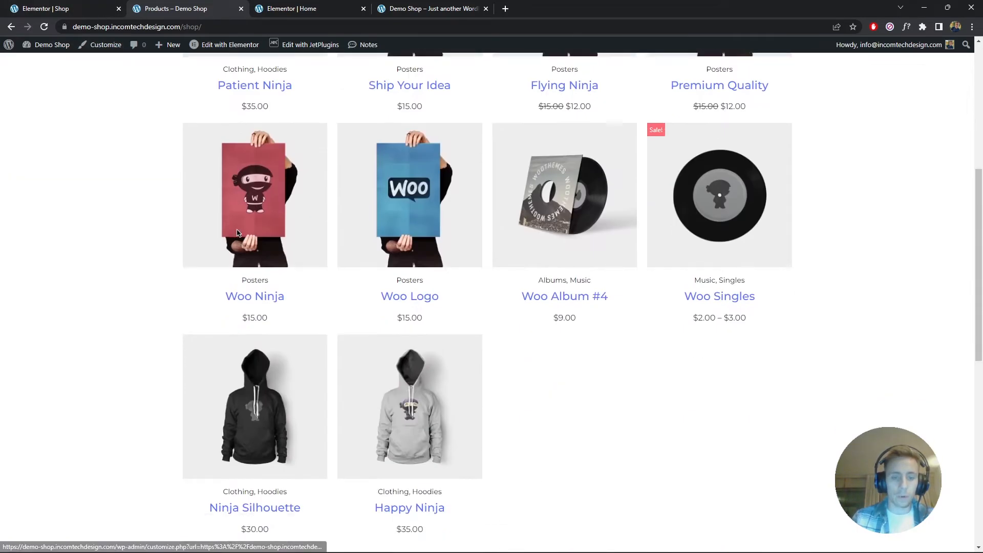
pyautogui.scroll(7, 604, 217)
pyautogui.scroll(-7, 272, 260)
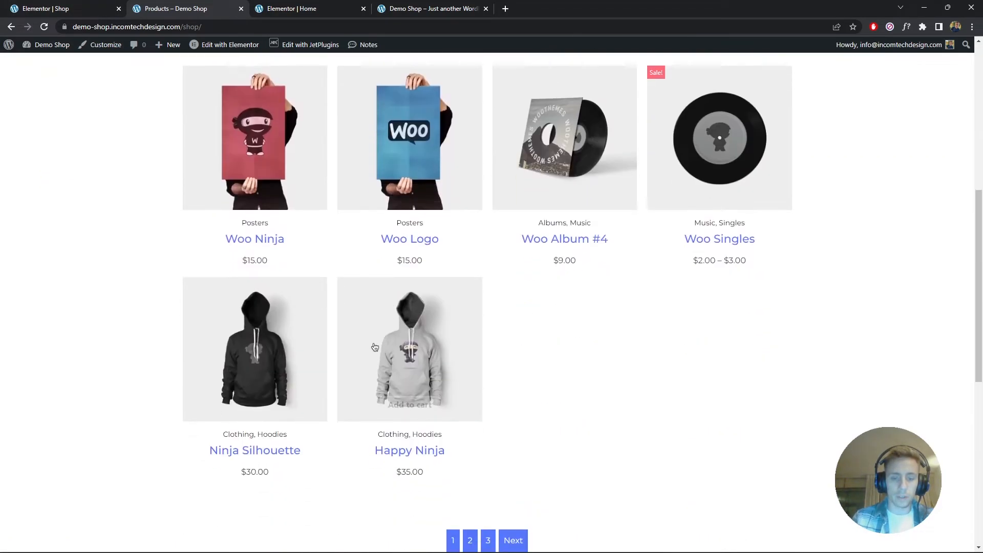
pyautogui.scroll(5, 272, 260)
pyautogui.scroll(-6, 372, 256)
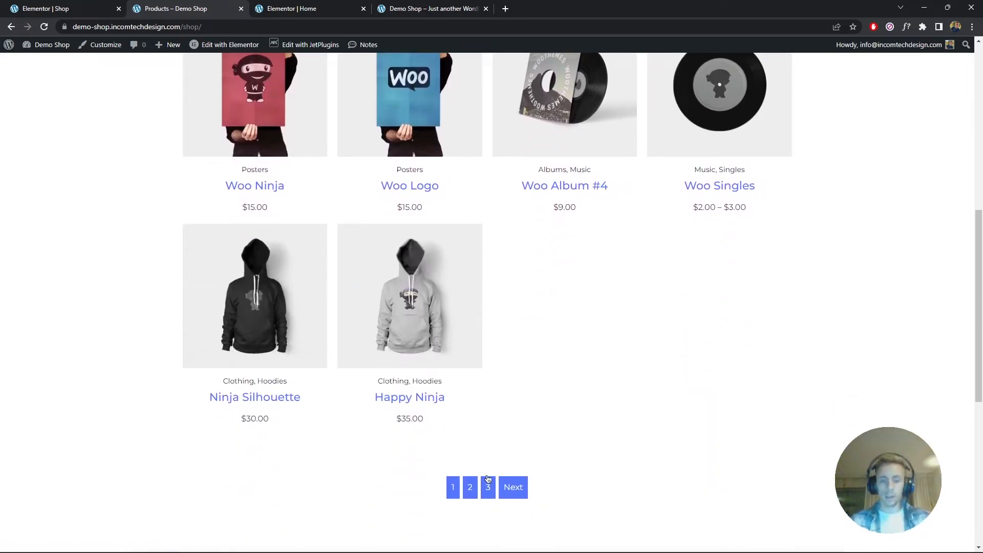
pyautogui.click(470, 488)
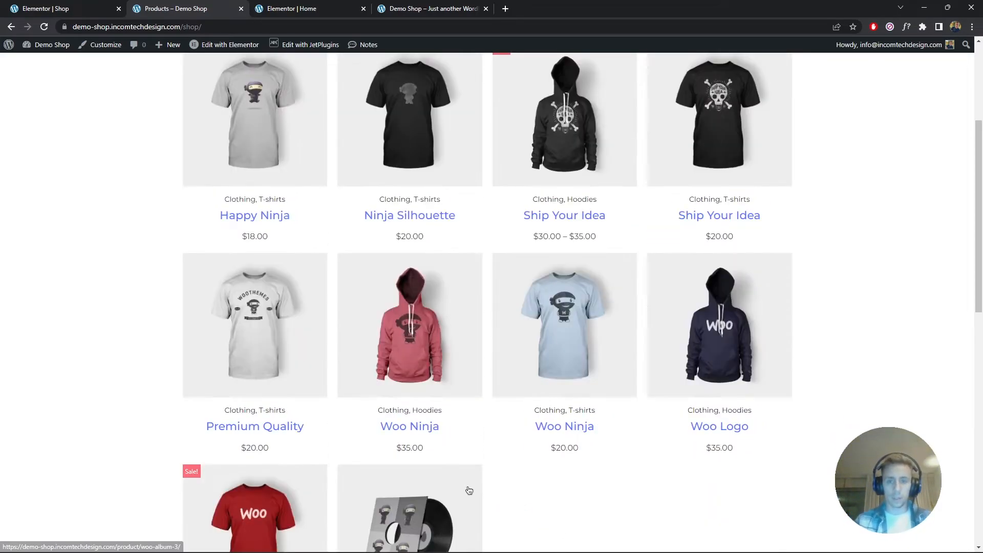
pyautogui.scroll(-9, 469, 491)
# Return to the shop template in the Elementor editor and set the Products Grid's Products Number to 8.
pyautogui.click(92, 5)
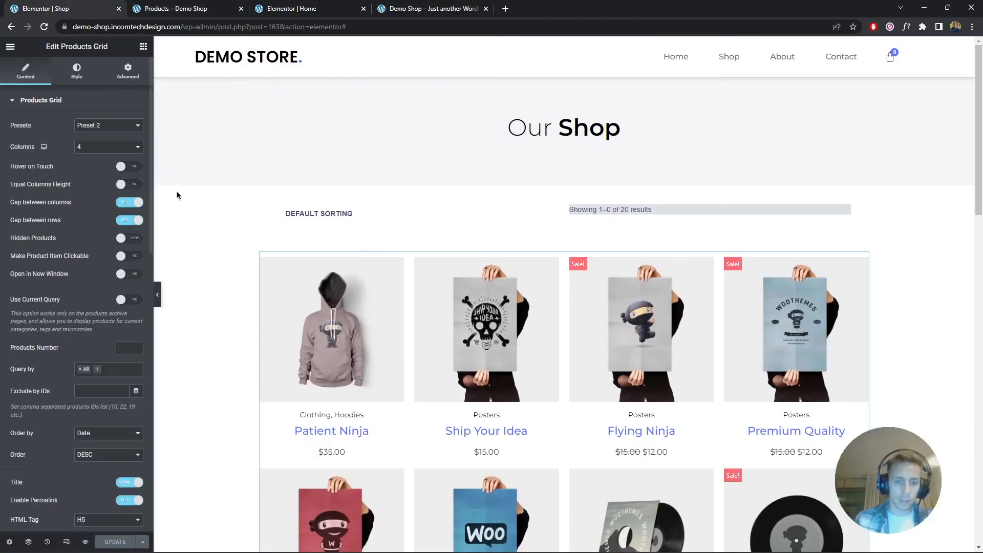
pyautogui.scroll(-9, 335, 266)
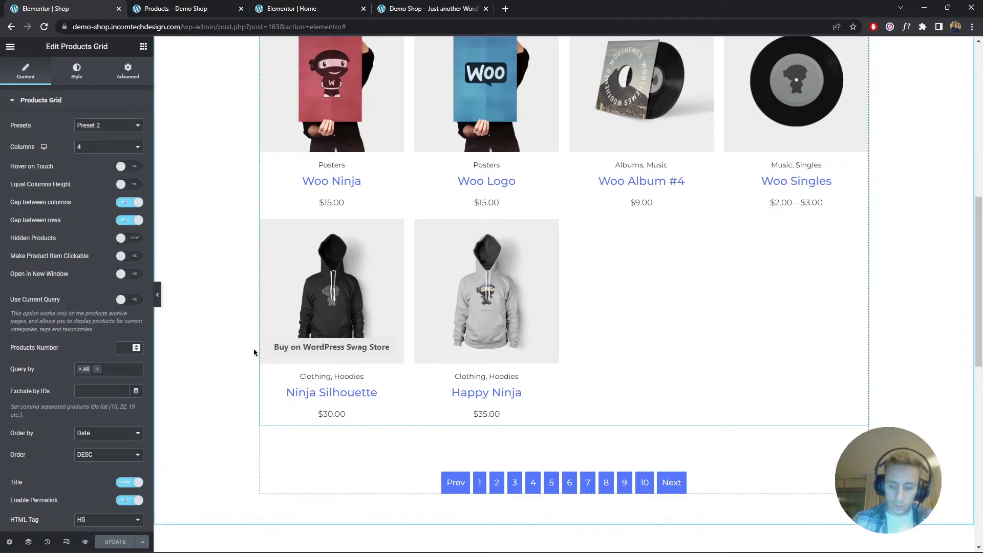
pyautogui.write('8')
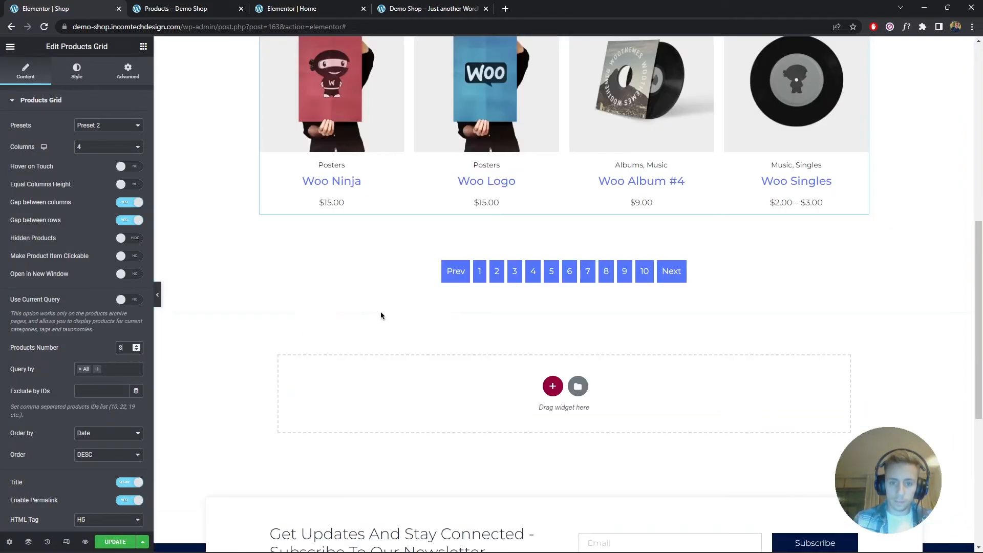
# Disable the Prev/Next buttons in the Pagination widget's controls and update the shop template.
pyautogui.click(551, 272)
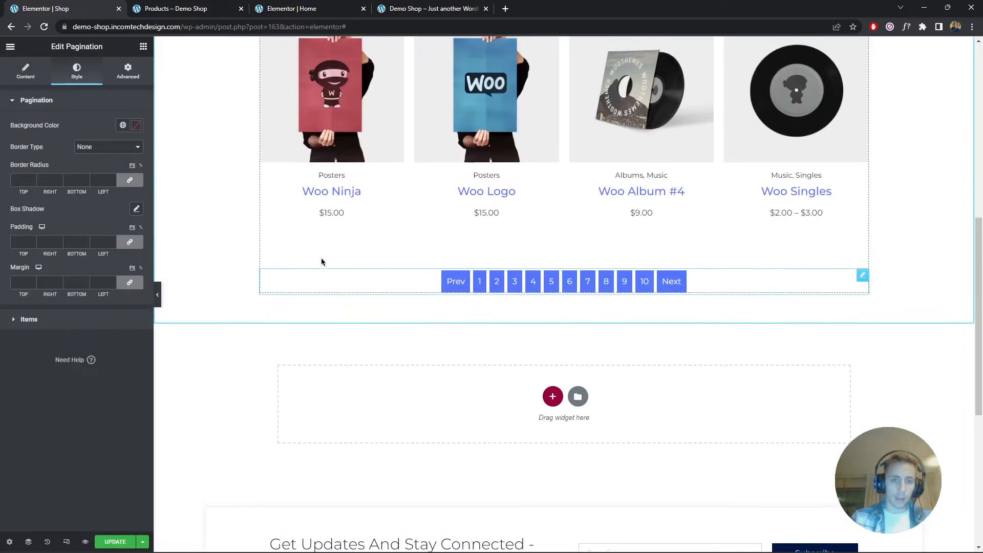
pyautogui.click(15, 75)
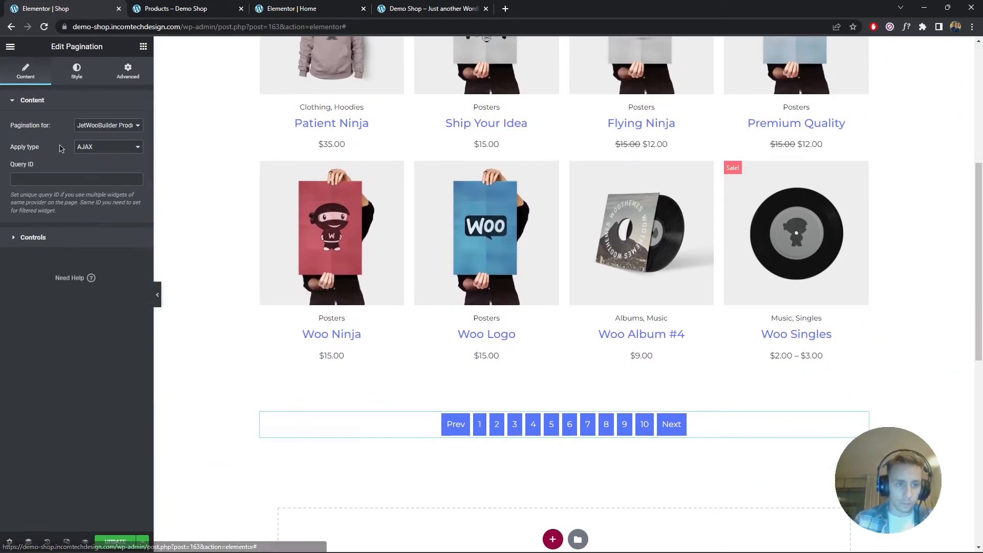
pyautogui.click(101, 237)
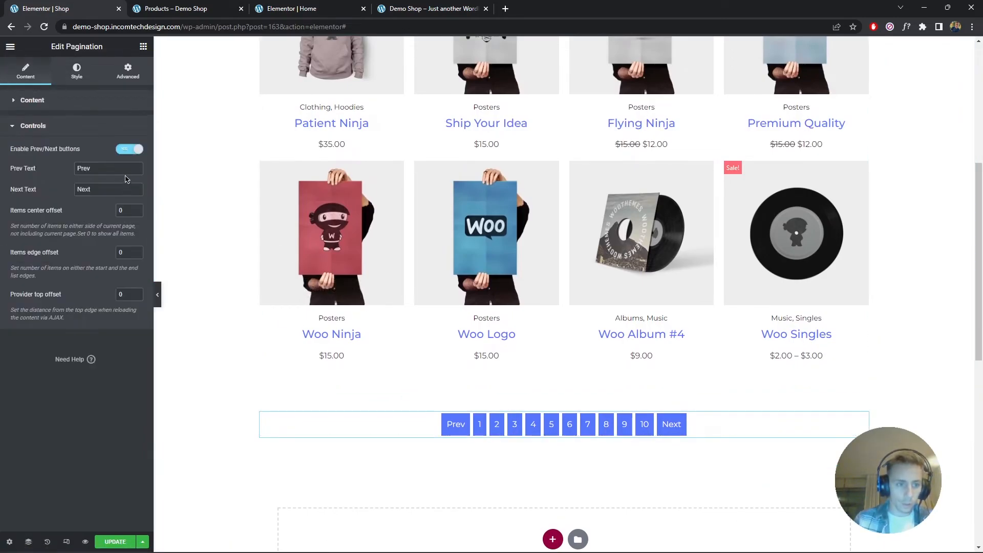
pyautogui.click(130, 152)
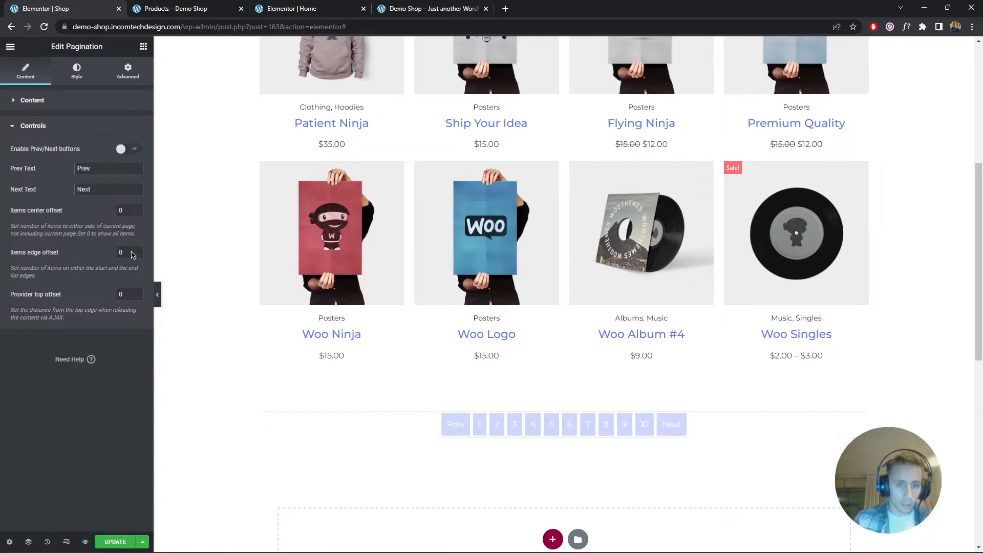
pyautogui.click(122, 542)
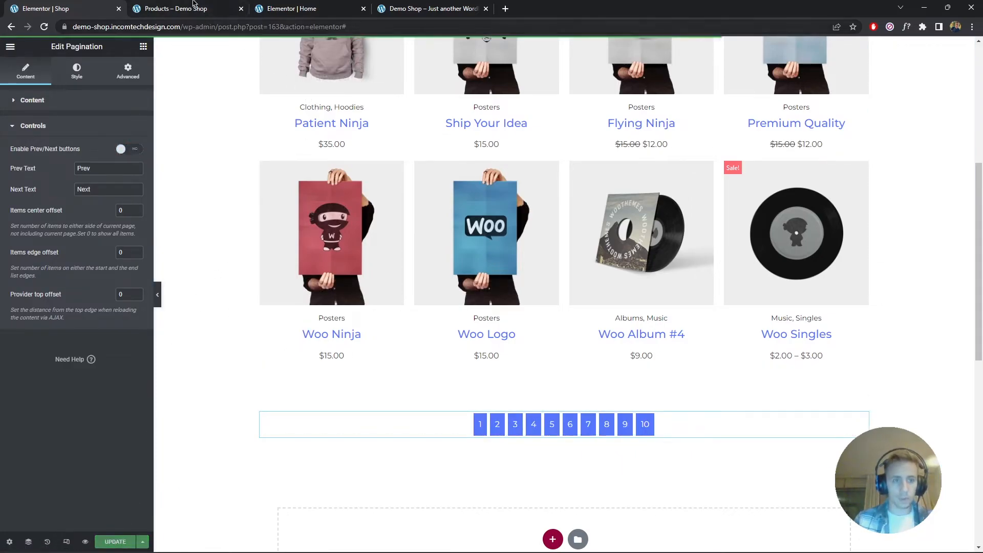
# Reload the live Shop page and test the pagination by going to pages 2 and 3.
pyautogui.click(195, 7)
pyautogui.press('F5')
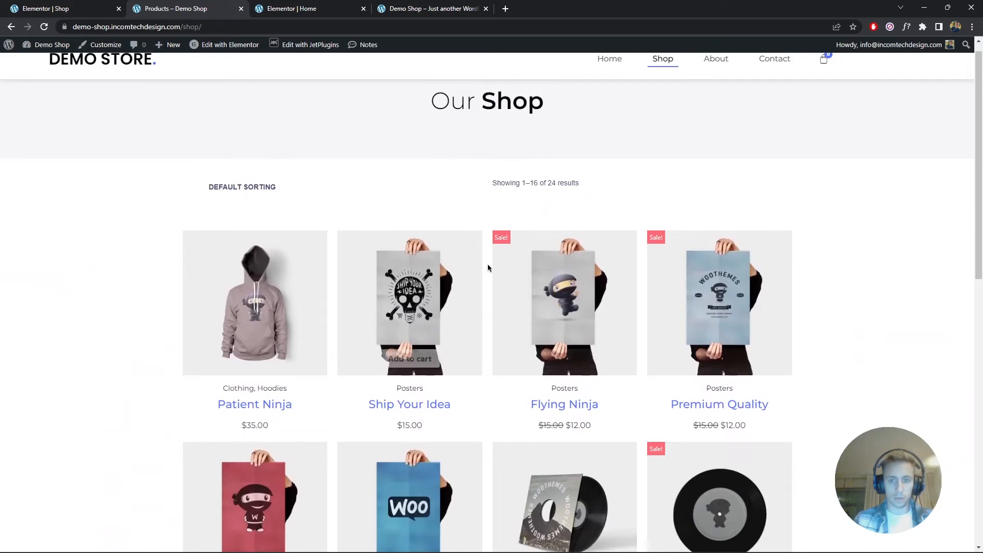
pyautogui.scroll(-5, 475, 268)
pyautogui.click(482, 453)
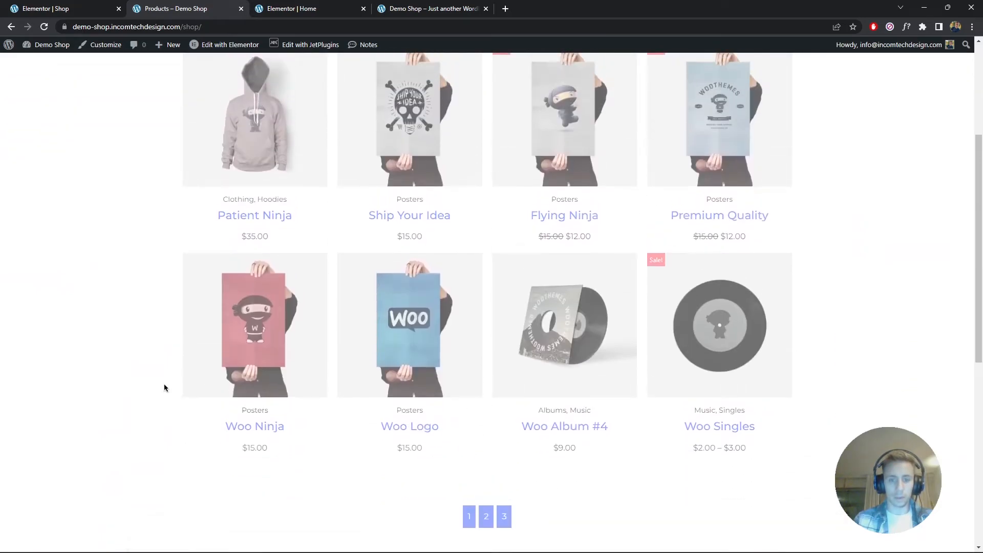
pyautogui.click(503, 515)
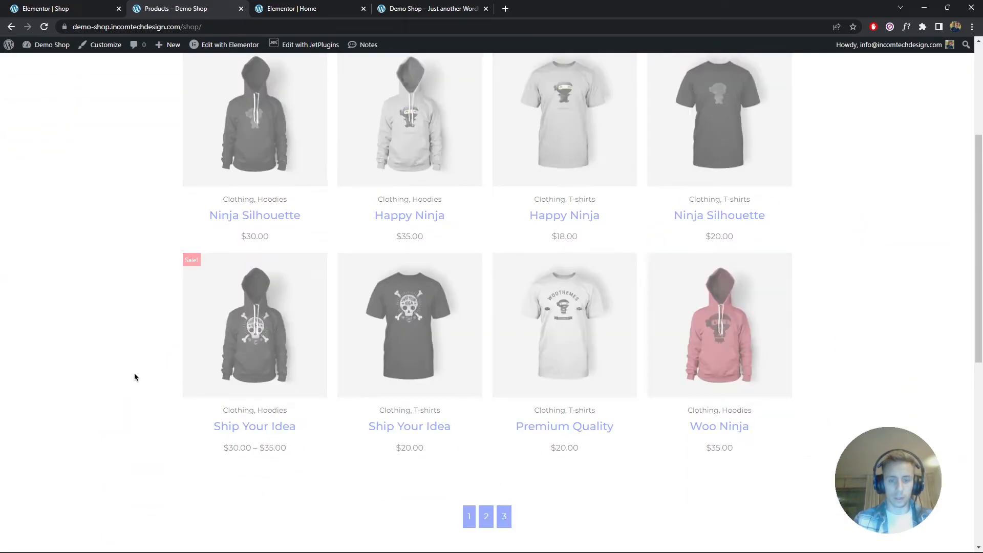
pyautogui.scroll(4, 134, 377)
pyautogui.scroll(-3, 134, 377)
pyautogui.scroll(3, 138, 358)
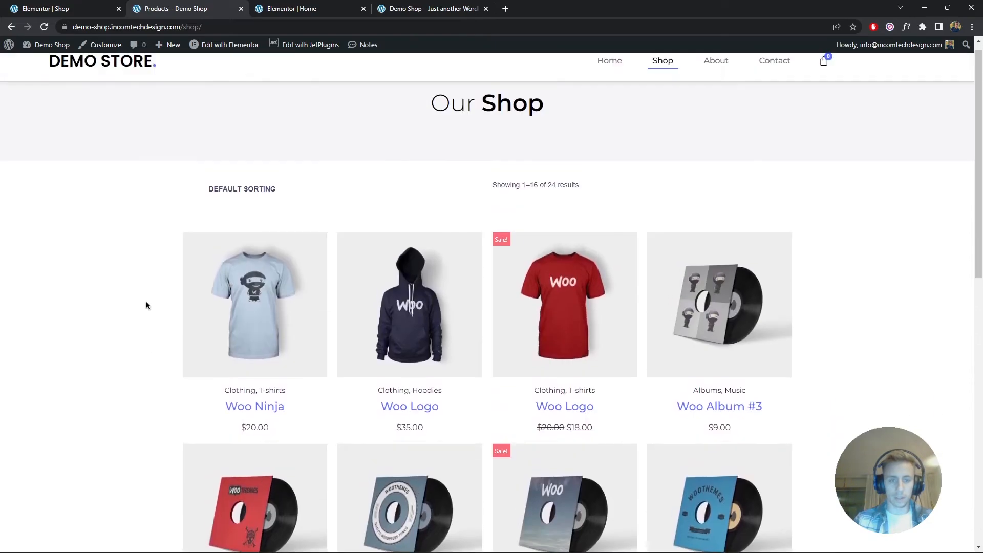
# In the template editor, set the Products Grid's Products Number to 12 and update the template.
pyautogui.click(46, 9)
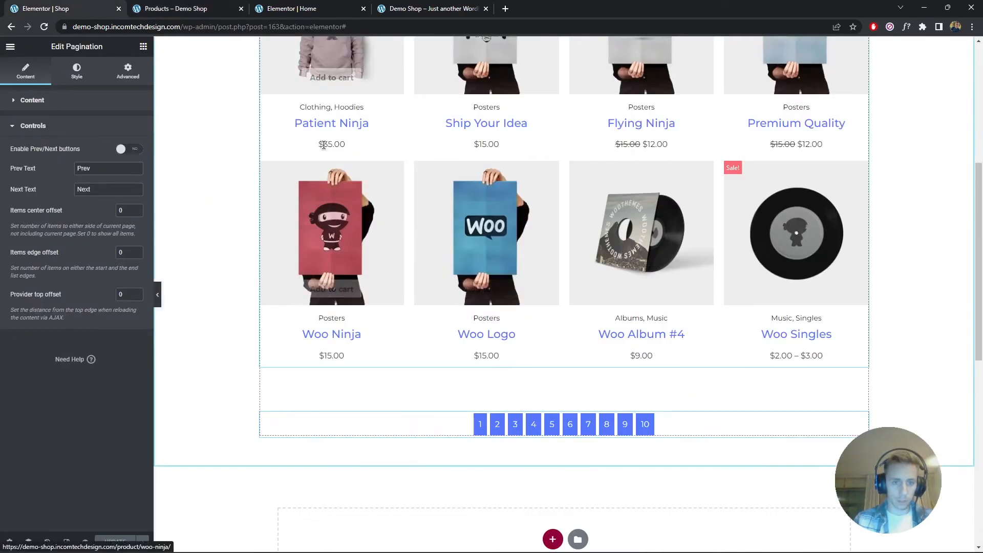
pyautogui.click(290, 147)
pyautogui.scroll(-2, 119, 320)
pyautogui.scroll(1, 118, 320)
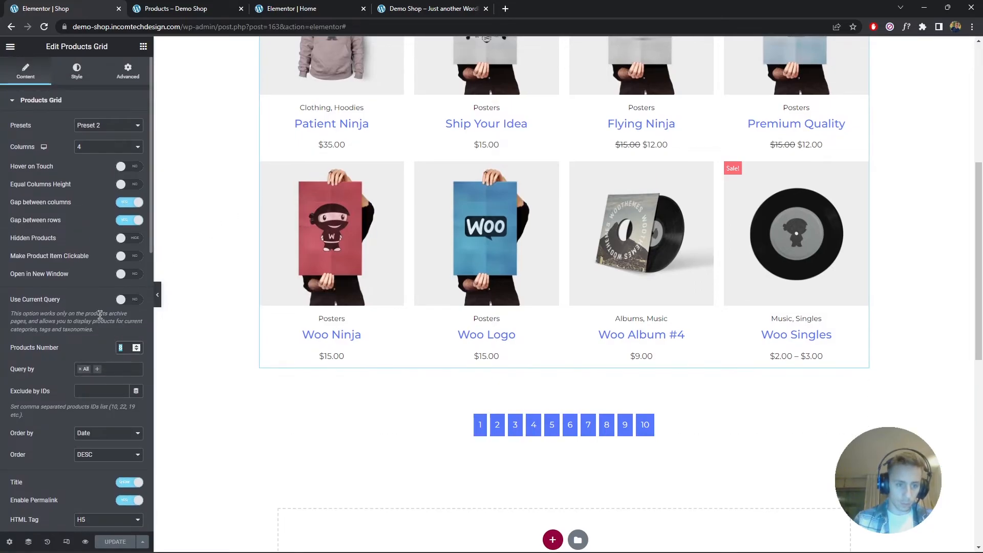
pyautogui.write('12')
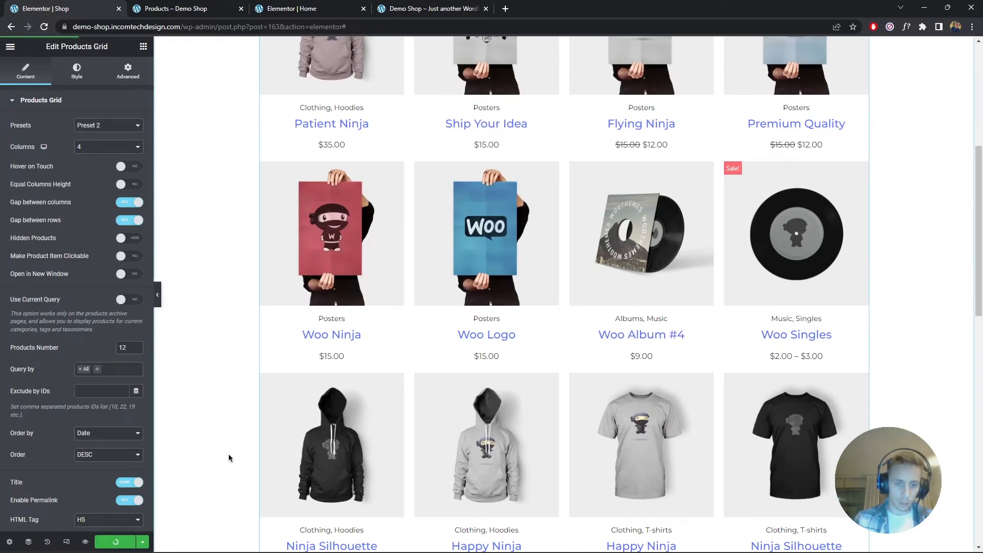
# Toggle the Right alignment option of the Products Result Count widget above the grid.
pyautogui.scroll(5, 214, 450)
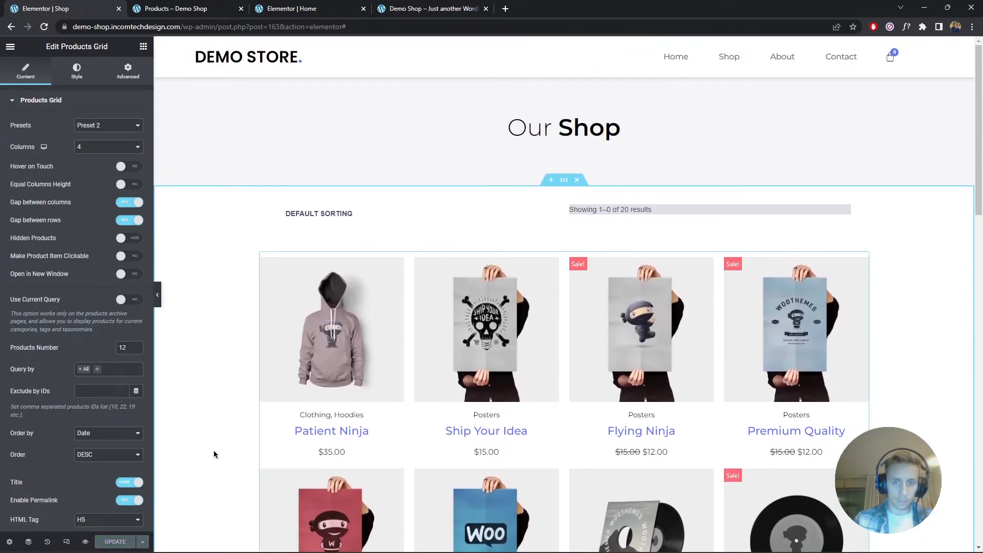
pyautogui.click(669, 211)
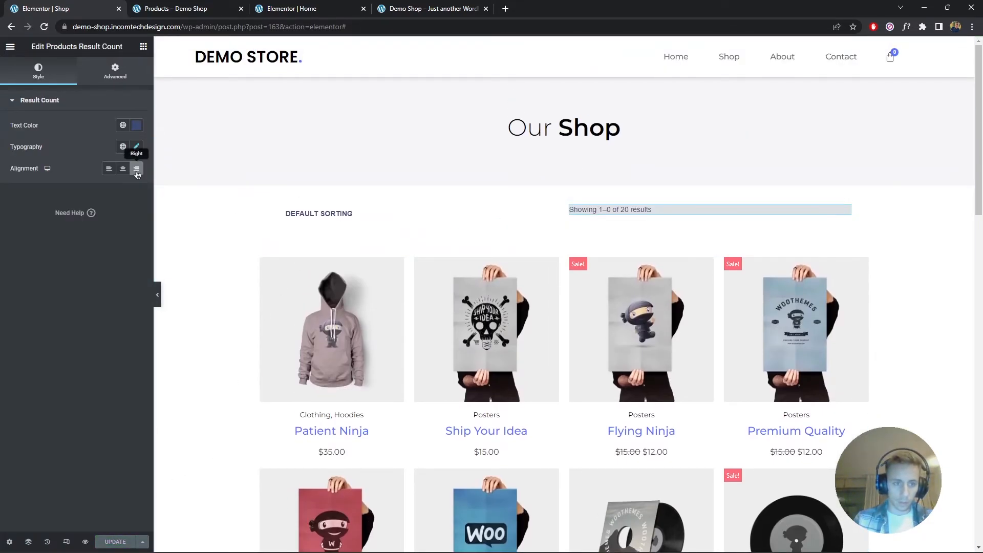
pyautogui.click(137, 169)
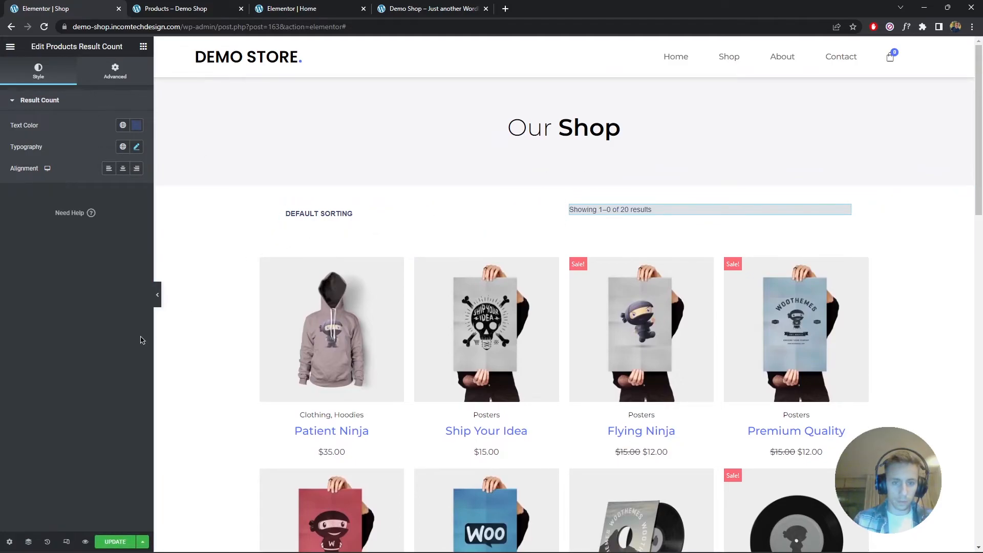
# Review the Products Grid's Order by and Order options without changing them, and update the shop template.
pyautogui.scroll(-6, 197, 374)
pyautogui.scroll(-8, 198, 379)
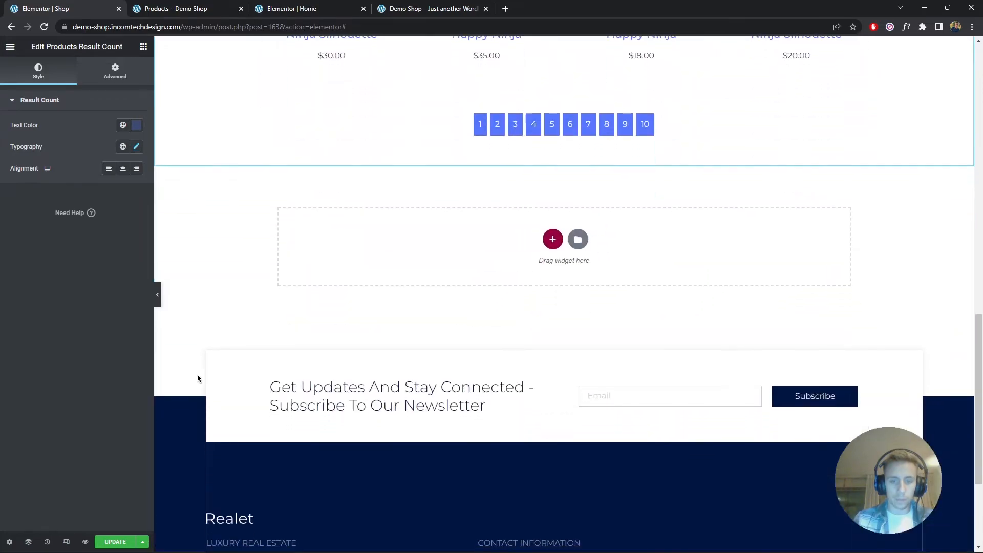
pyautogui.scroll(7, 197, 378)
pyautogui.click(292, 199)
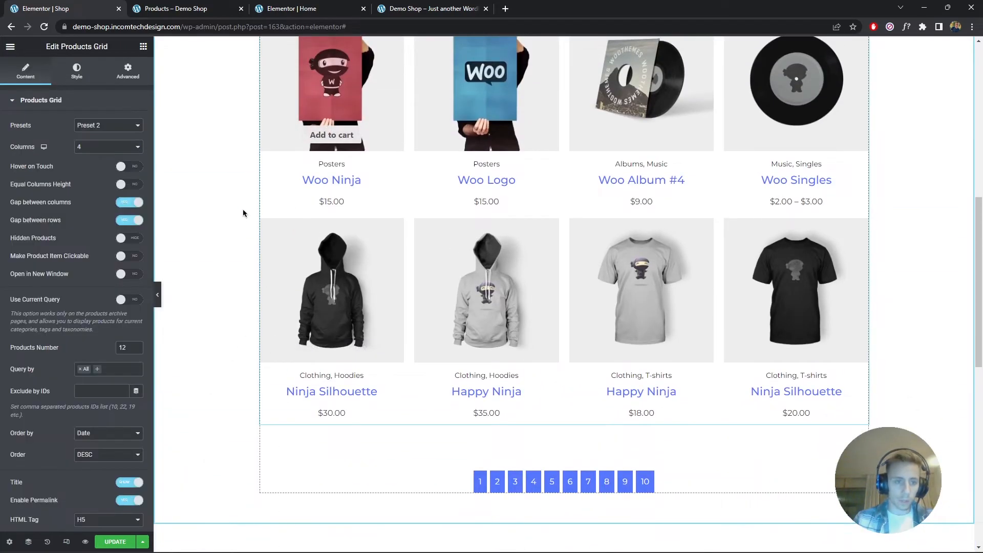
pyautogui.click(100, 435)
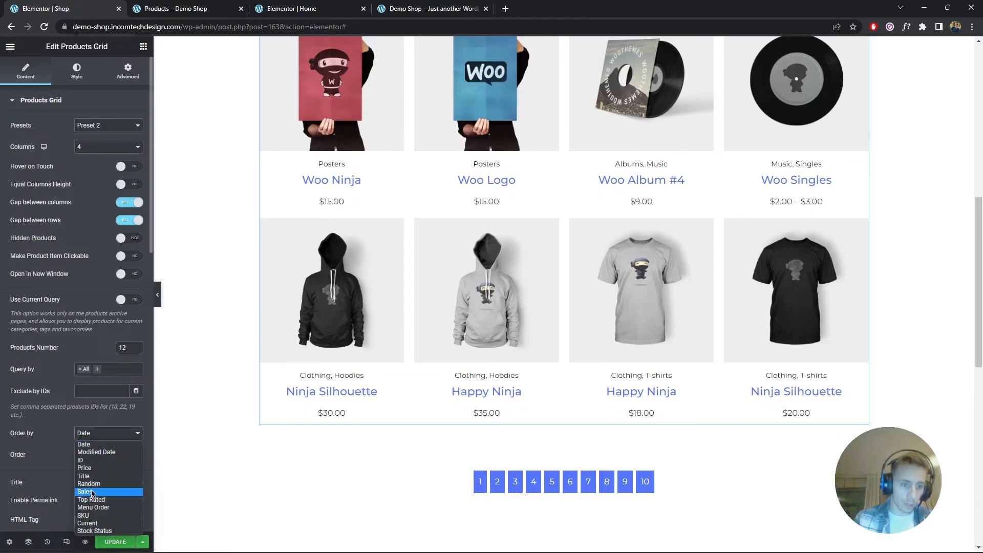
pyautogui.click(100, 438)
pyautogui.click(86, 457)
pyautogui.click(87, 457)
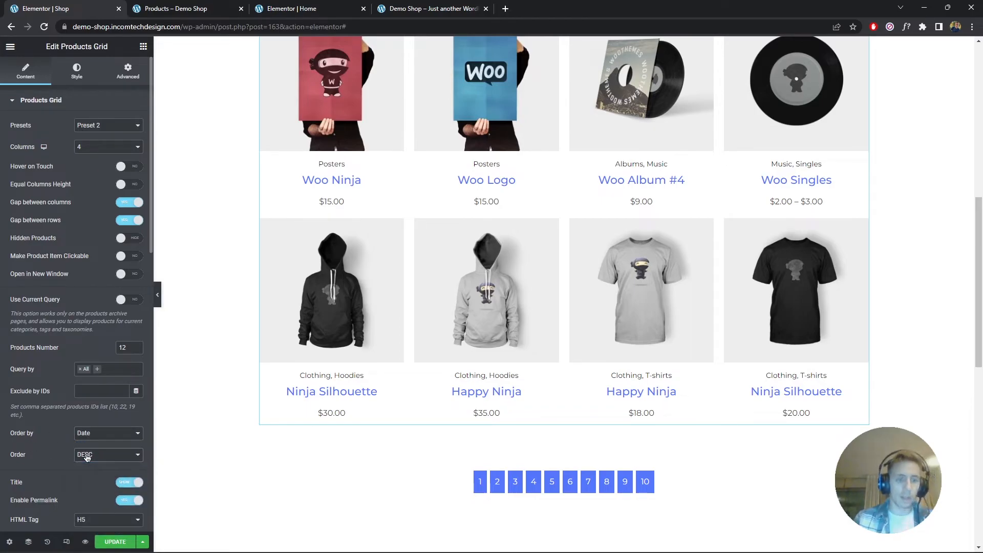
pyautogui.scroll(-2, 87, 457)
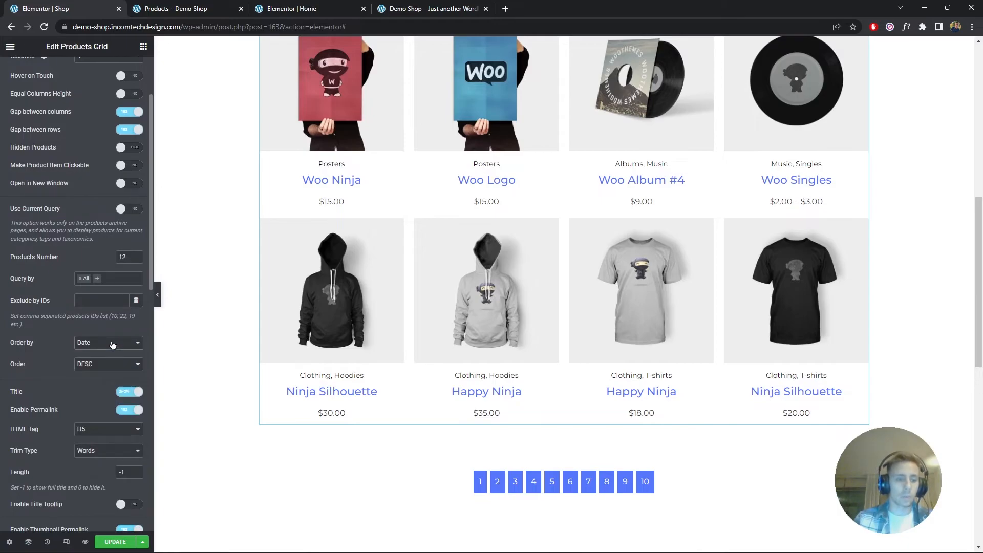
pyautogui.scroll(7, 256, 324)
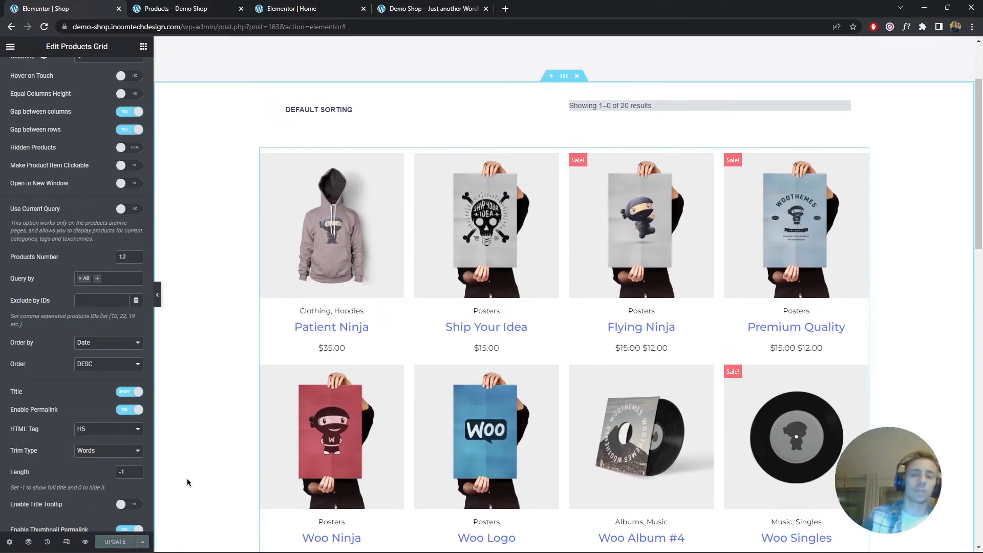
# Leave the editor for the live Shop page, go to page 2 of the products and look over its grid.
pyautogui.click(10, 46)
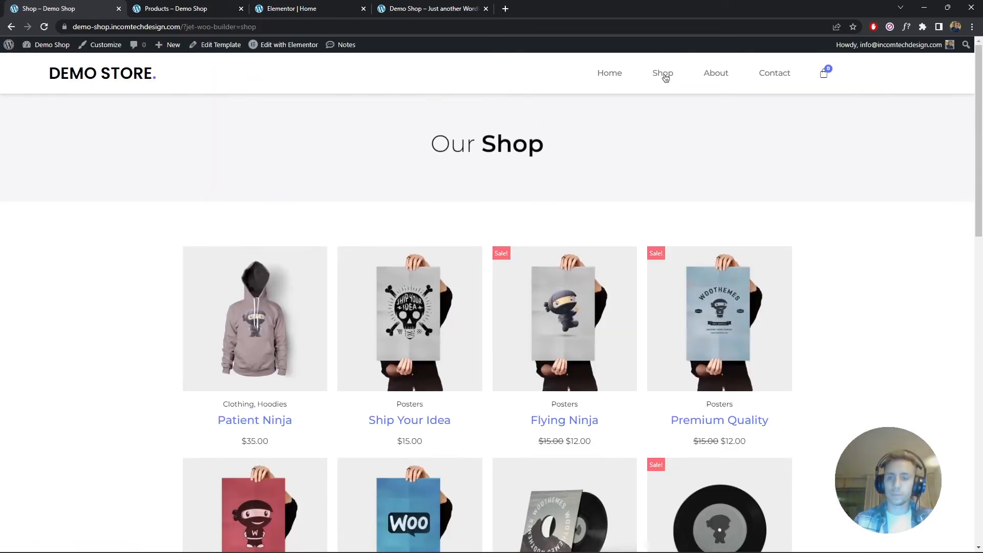
pyautogui.click(664, 74)
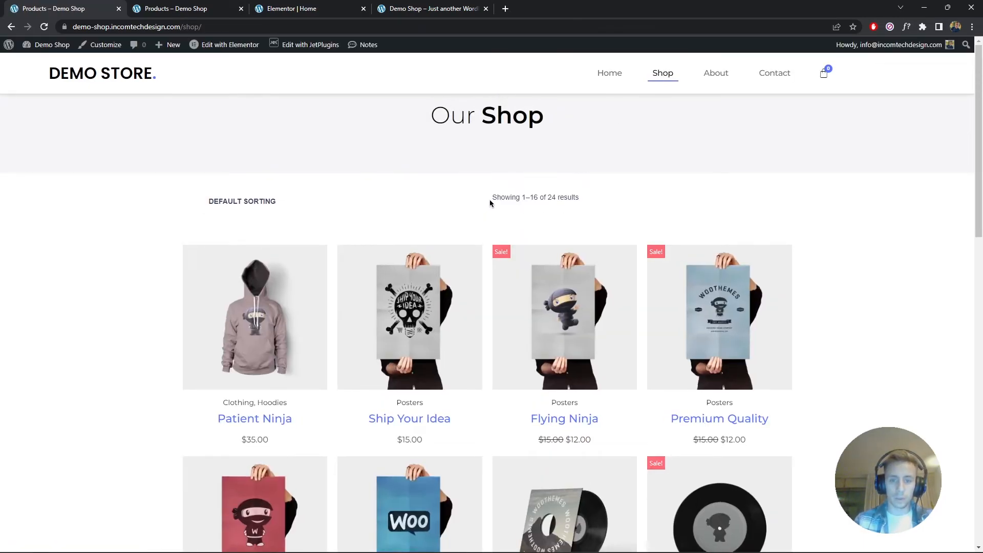
pyautogui.scroll(-10, 551, 197)
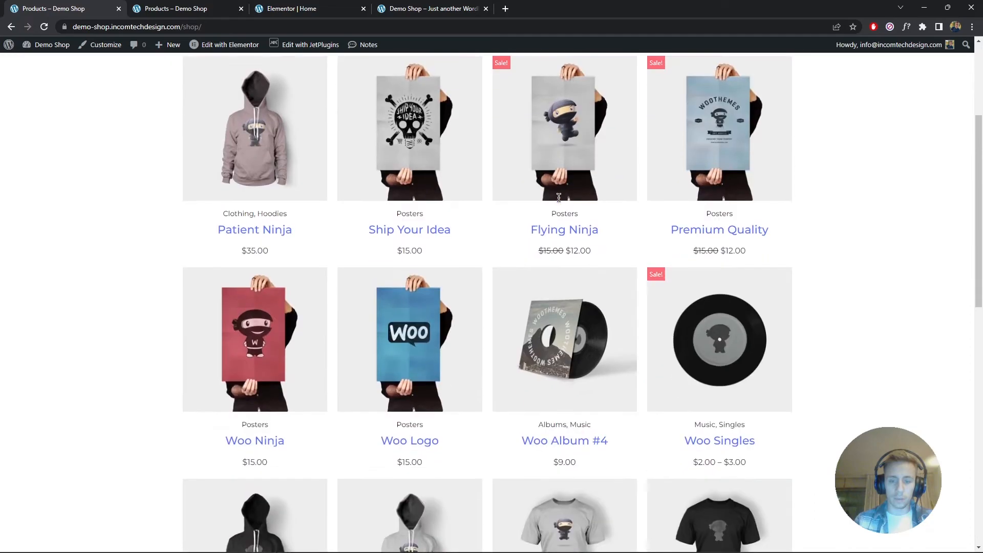
pyautogui.click(496, 404)
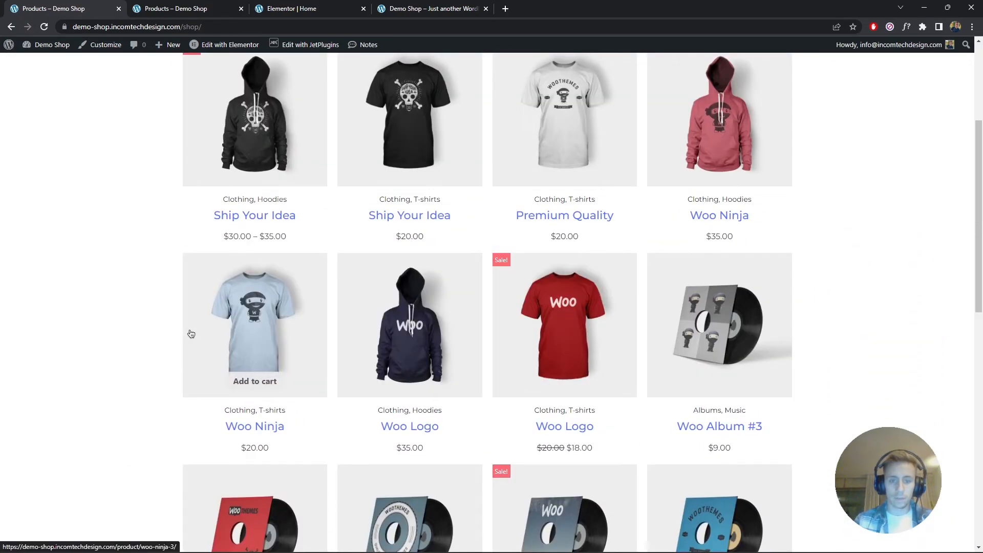
pyautogui.scroll(3, 190, 331)
pyautogui.scroll(-13, 190, 332)
pyautogui.scroll(12, 189, 332)
pyautogui.scroll(2, 190, 331)
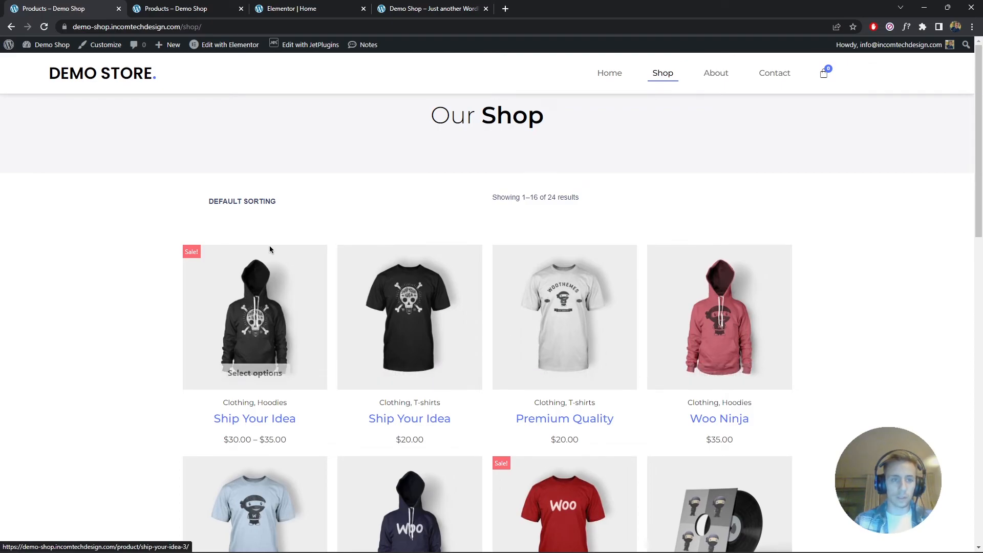
# Reopen the Shop template in Elementor from the live Shop page.
pyautogui.click(174, 9)
pyautogui.click(63, 4)
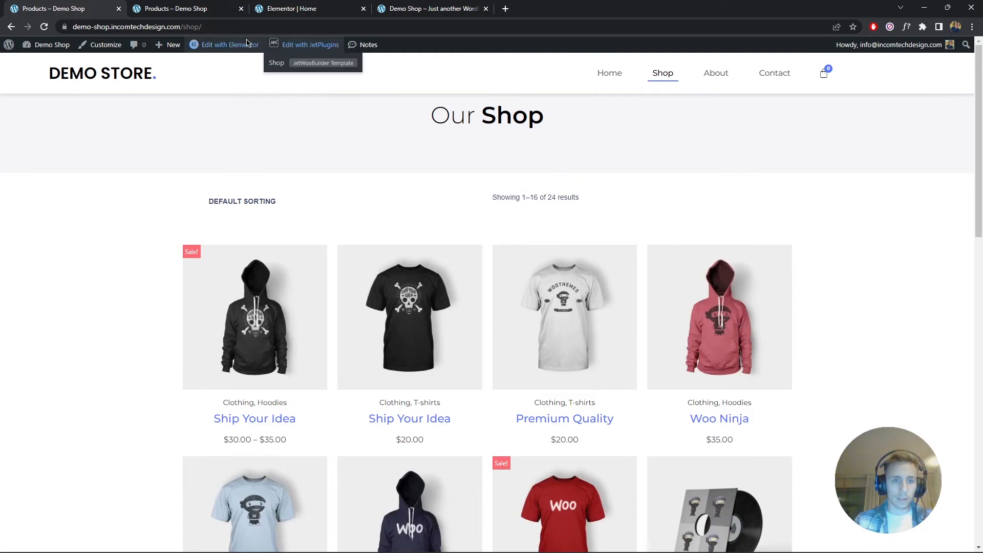
pyautogui.moveTo(246, 42)
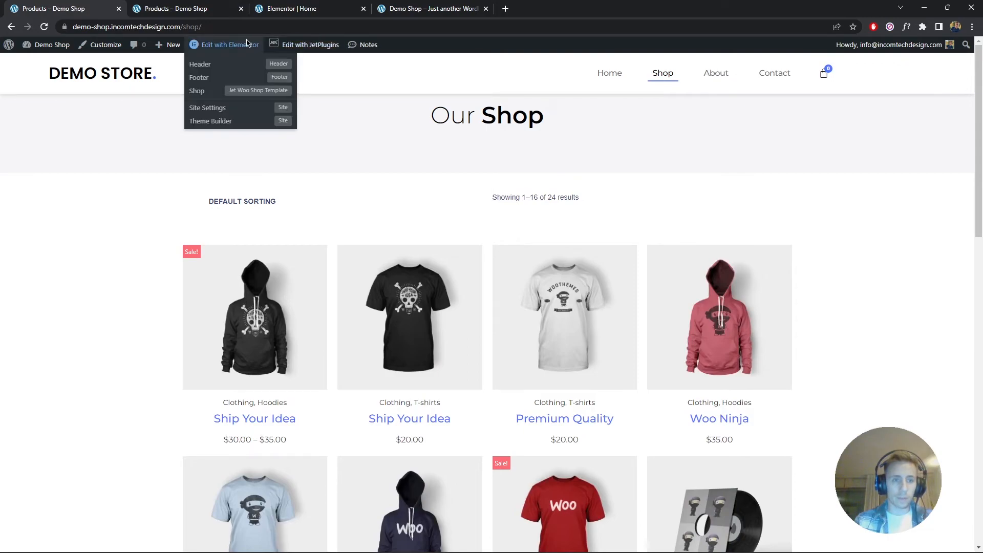
pyautogui.click(237, 91)
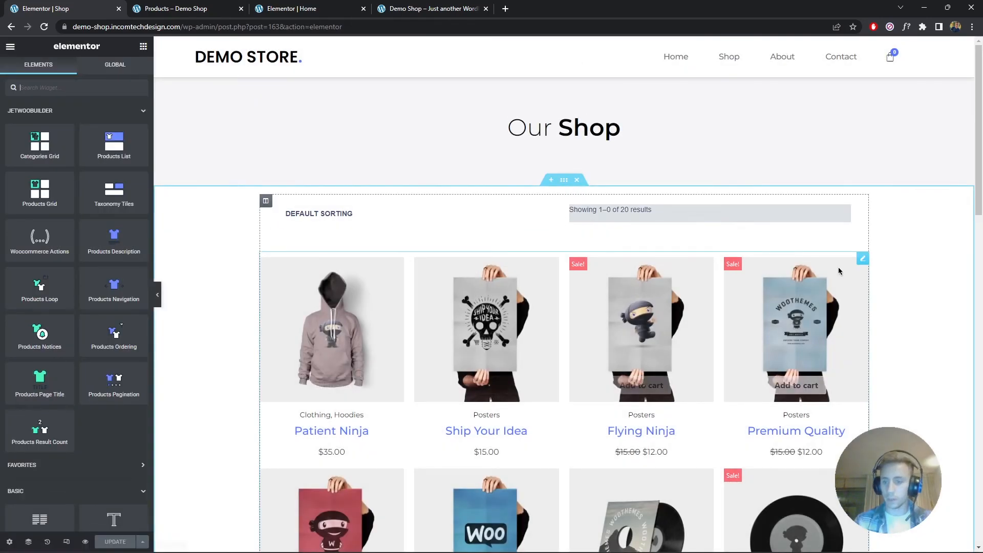
# Set the border radius of the Products Grid's add-to-cart button to 0 on all corners.
pyautogui.click(862, 258)
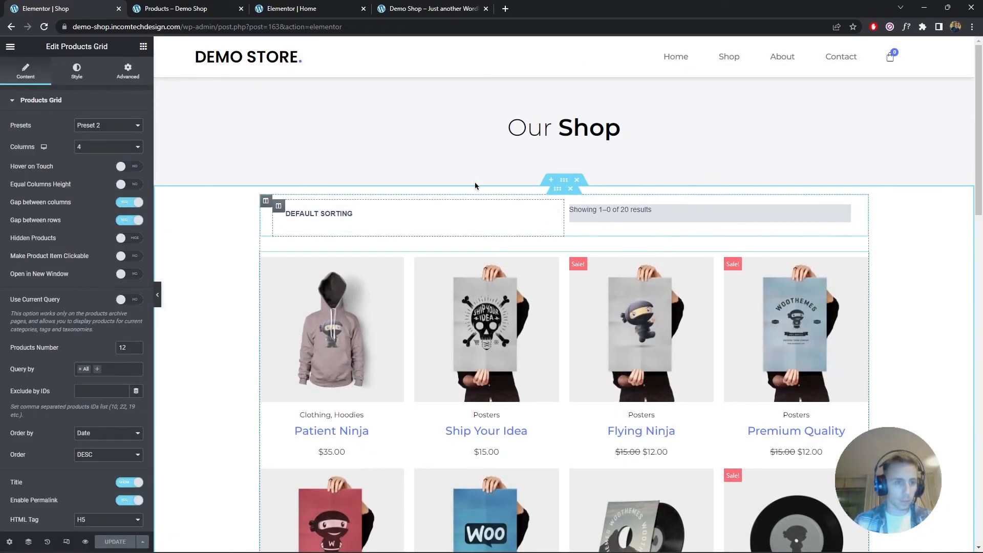
pyautogui.click(76, 68)
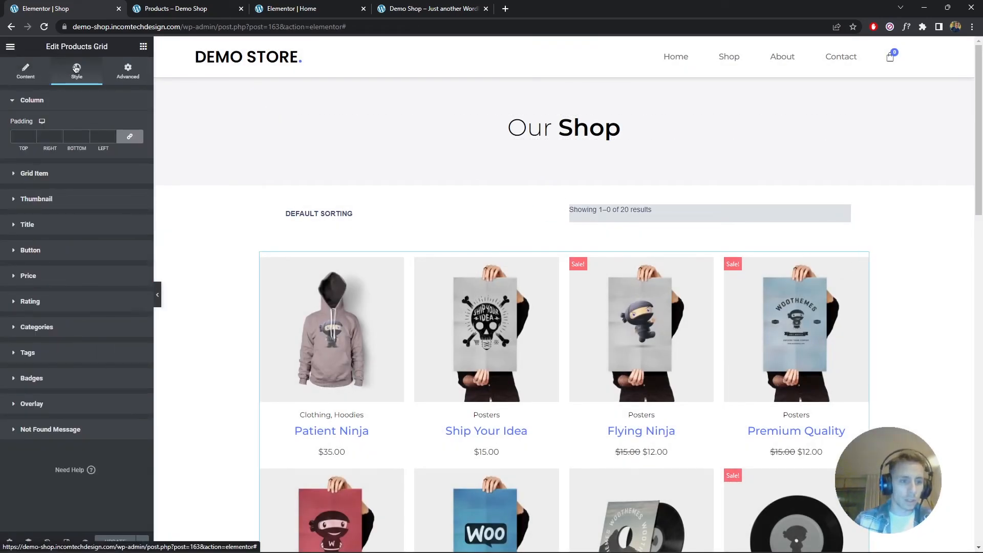
pyautogui.click(88, 252)
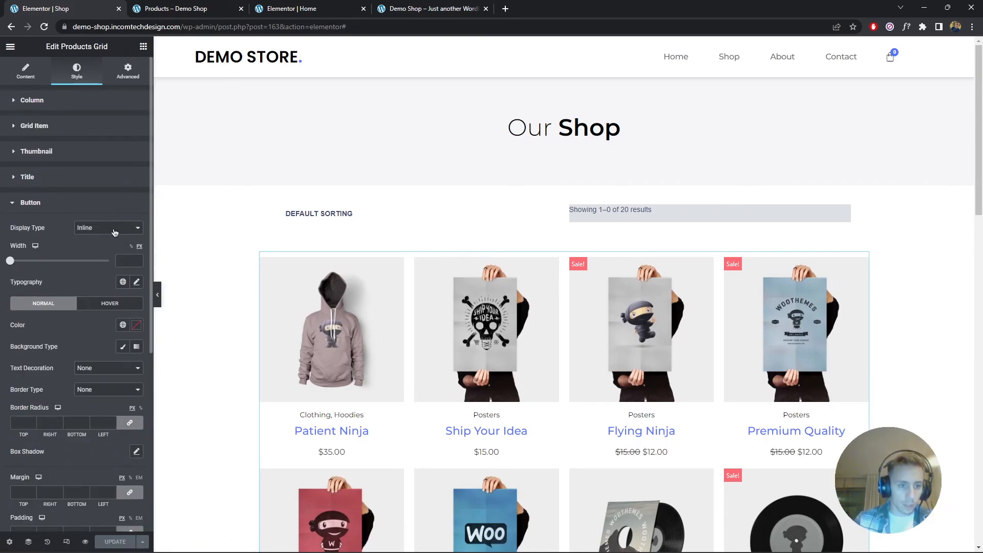
pyautogui.click(20, 419)
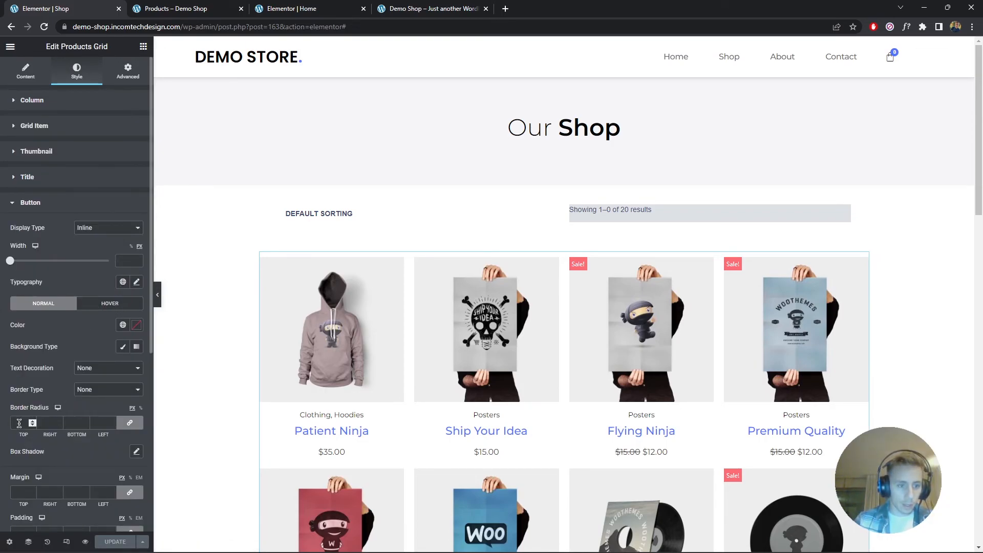
pyautogui.write('0')
# Give the grid's add-to-cart button a classic #FFFFFF background and the global Blue text color.
pyautogui.click(121, 347)
pyautogui.click(136, 367)
pyautogui.write('#FFFFFF')
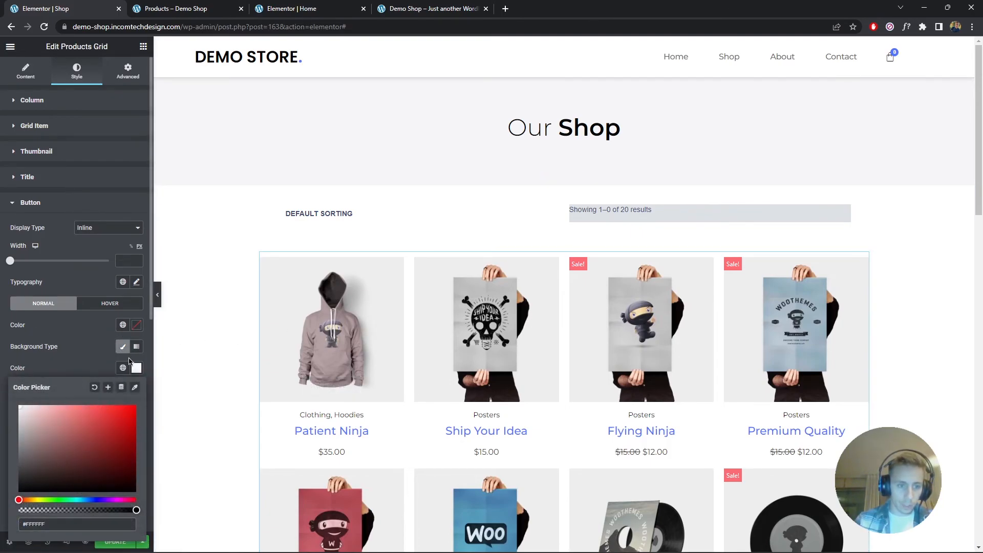
pyautogui.click(122, 324)
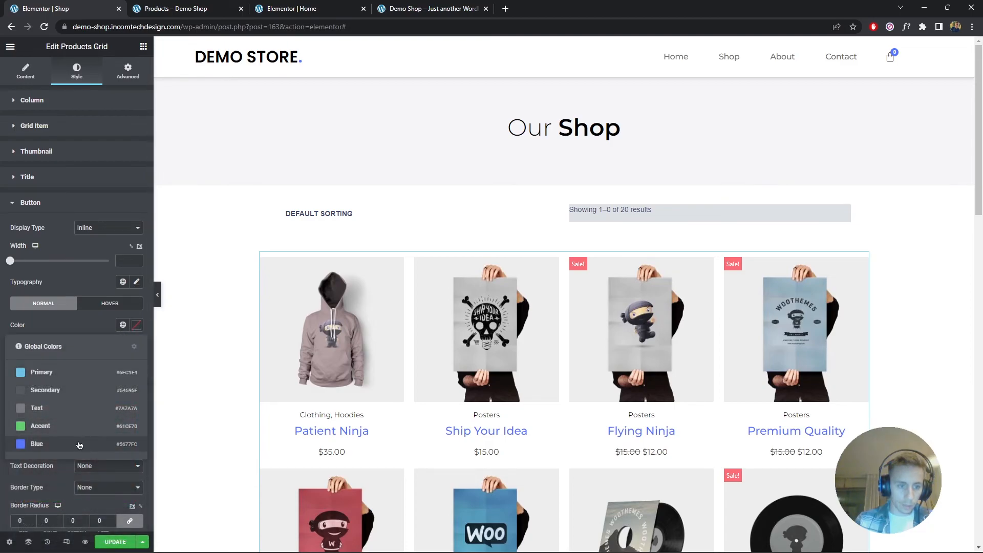
pyautogui.click(62, 443)
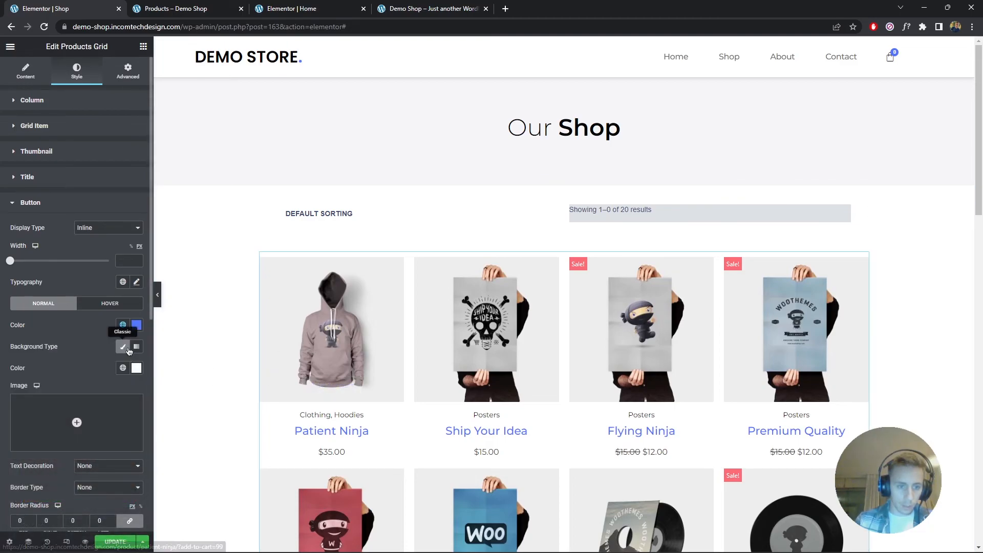
# Set the grid button's typography to Montserrat, size 16 px and weight 400, and update the template.
pyautogui.click(137, 282)
pyautogui.click(115, 336)
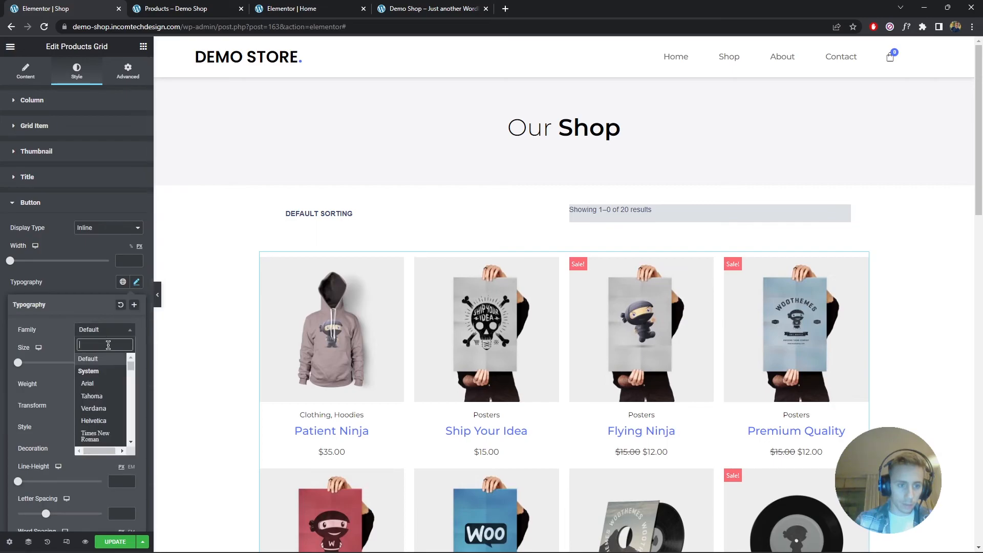
pyautogui.write('montse')
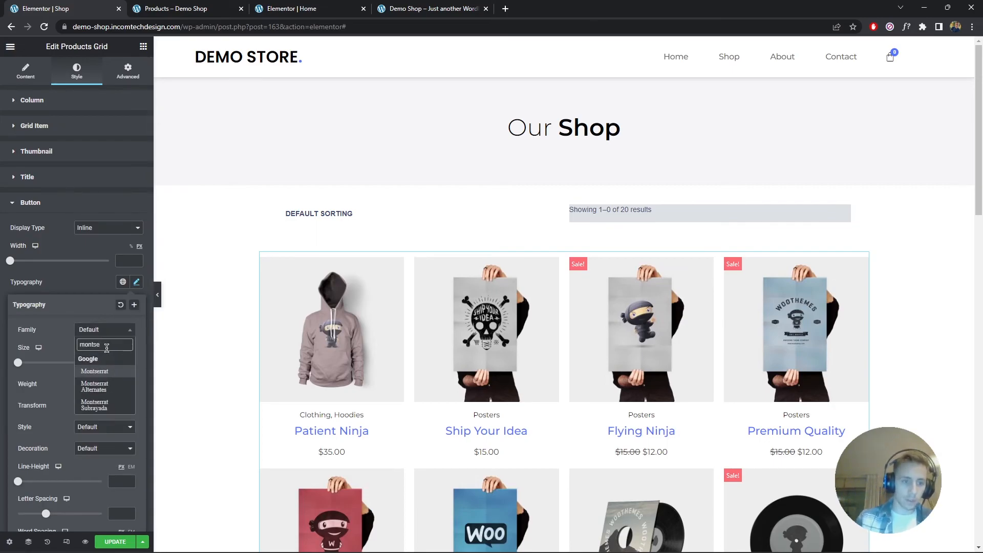
pyautogui.click(96, 371)
pyautogui.click(117, 363)
pyautogui.write('16')
pyautogui.click(123, 384)
pyautogui.click(102, 420)
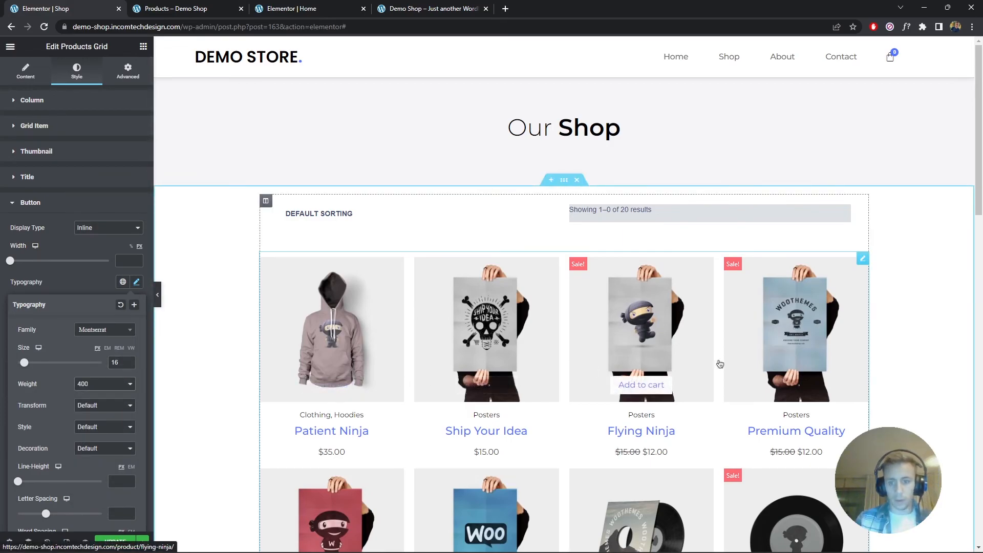
pyautogui.click(117, 542)
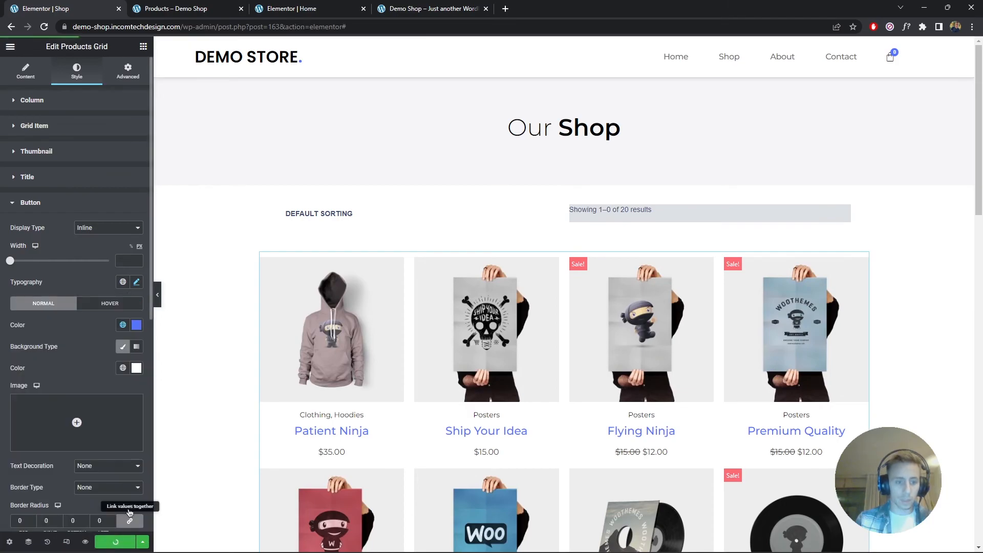
# Reload the live Shop page, test adding Patient Ninja to the cart, close the side cart and review the product grid.
pyautogui.click(174, 9)
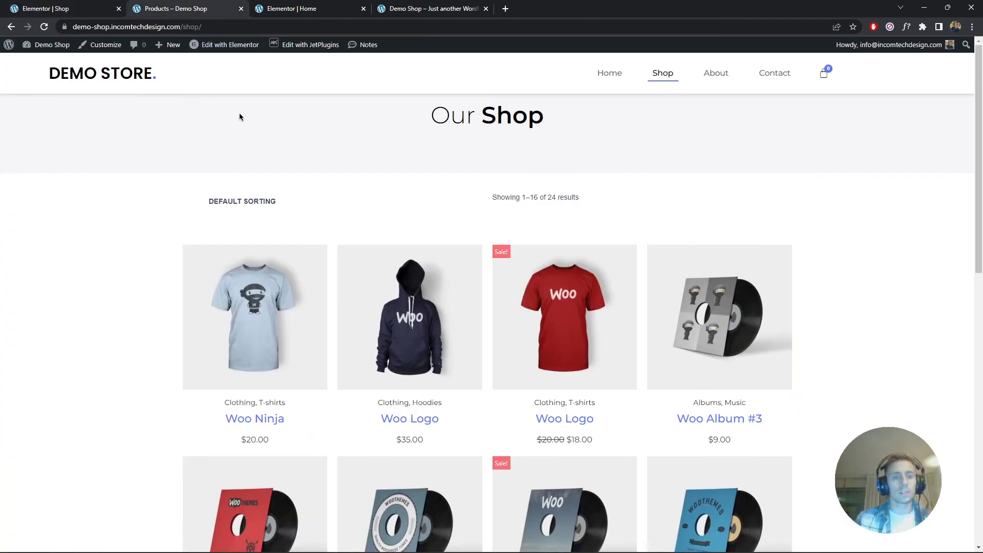
pyautogui.press('F5')
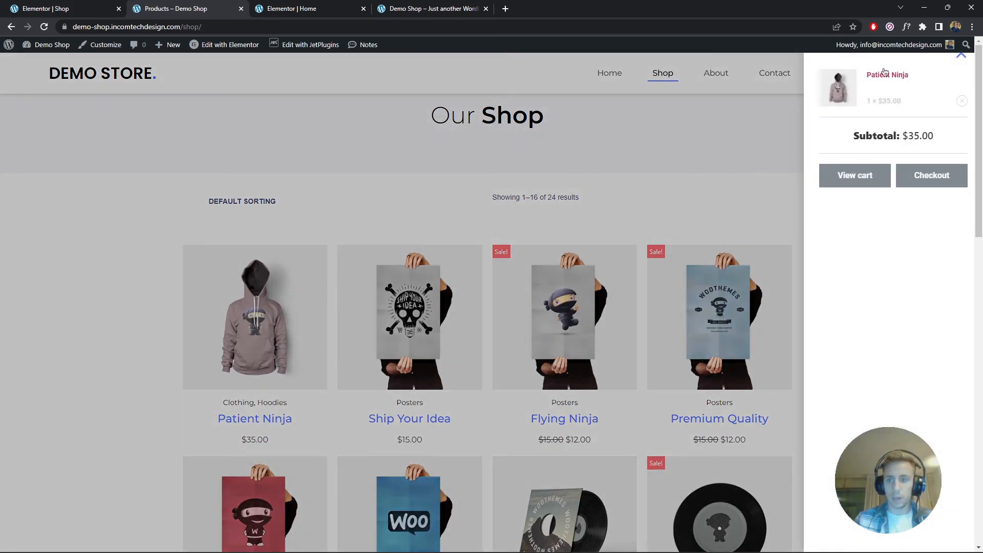
pyautogui.click(959, 57)
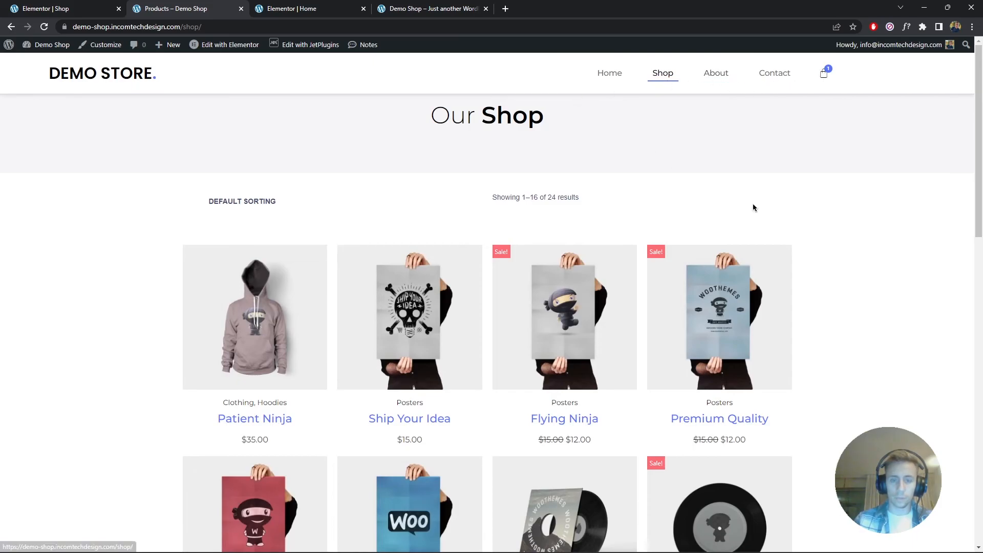
pyautogui.scroll(-15, 728, 196)
pyautogui.scroll(15, 833, 269)
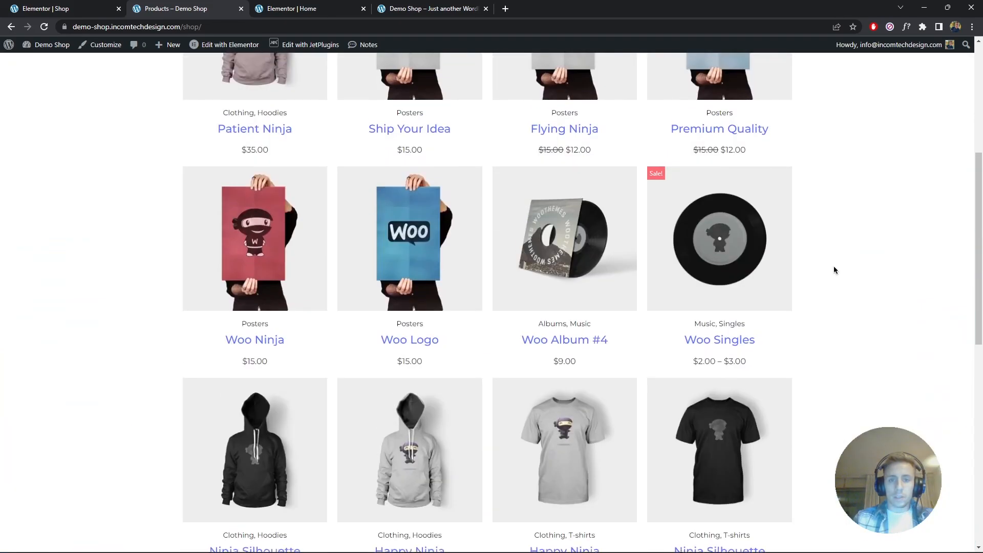